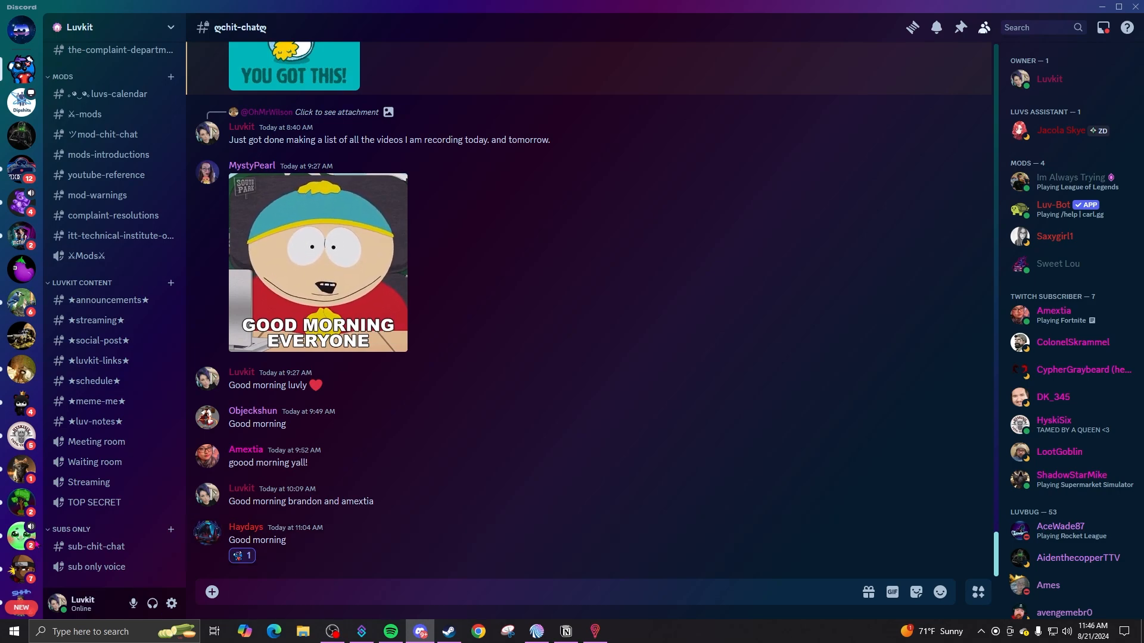
# - Start a new server of your own without a template and set it up for a club or community
pyautogui.scroll(-3, 42, 146)
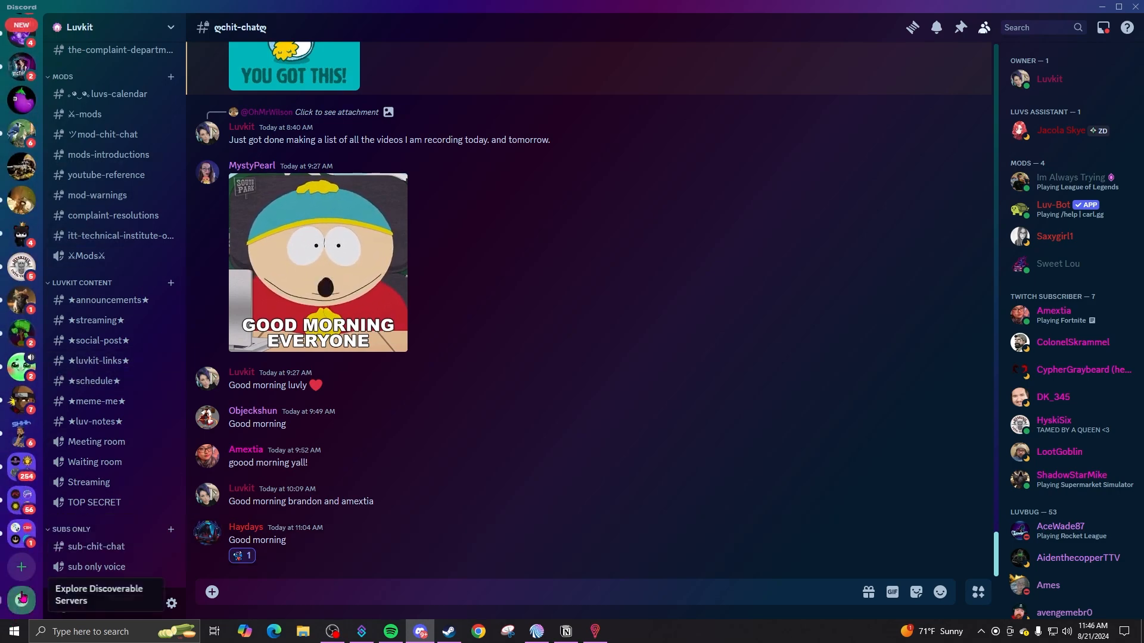
pyautogui.click(21, 567)
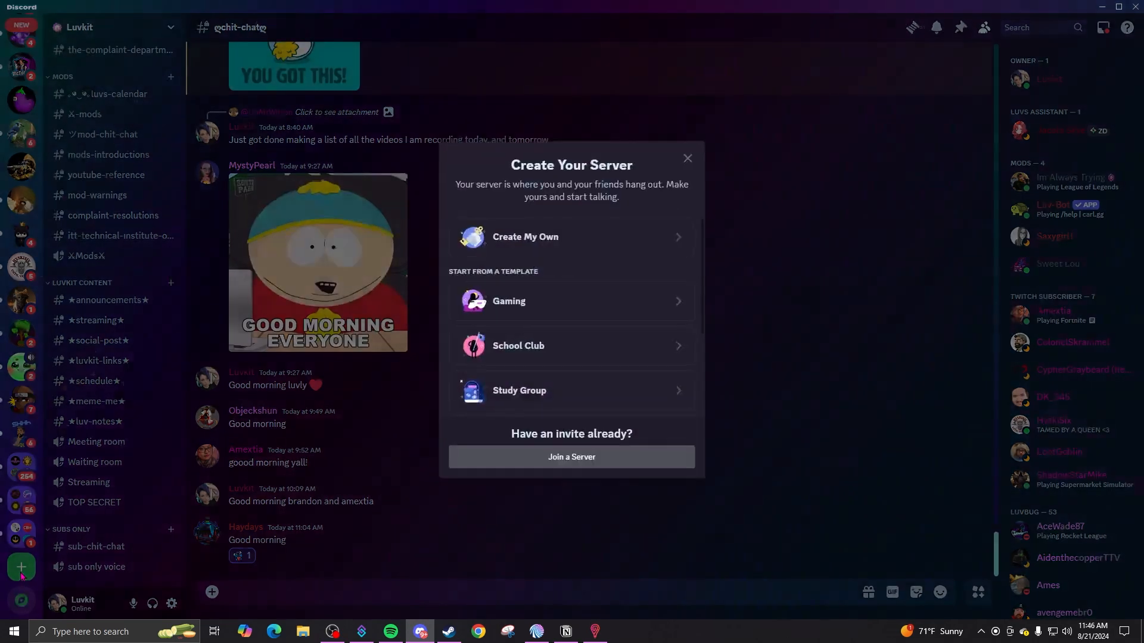
pyautogui.scroll(-2, 620, 301)
pyautogui.scroll(-1, 620, 301)
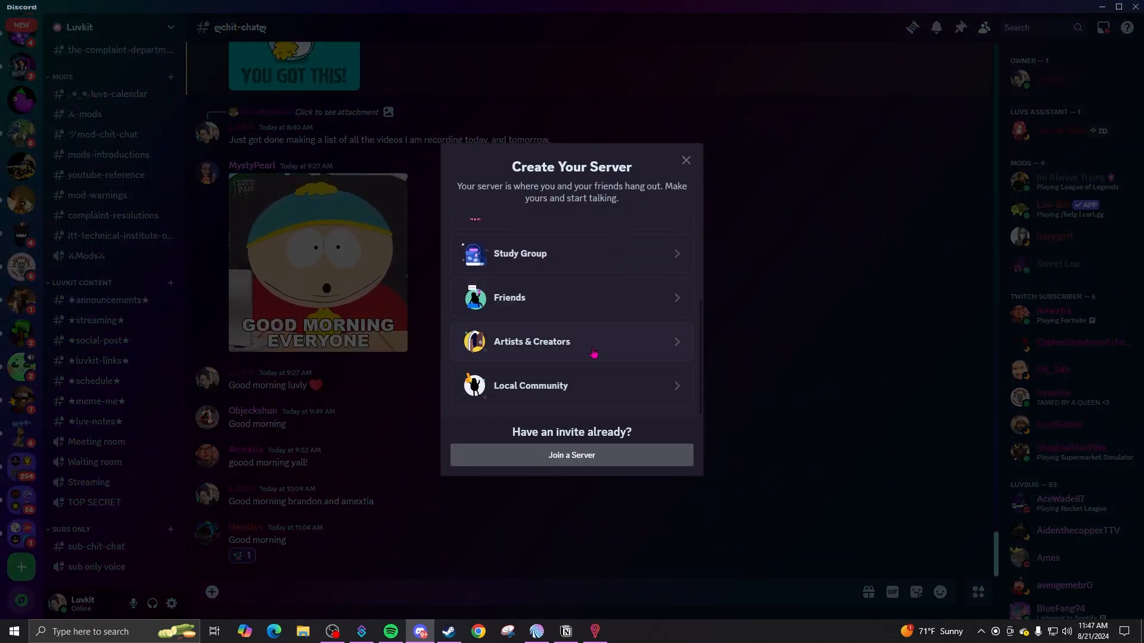
pyautogui.scroll(3, 592, 355)
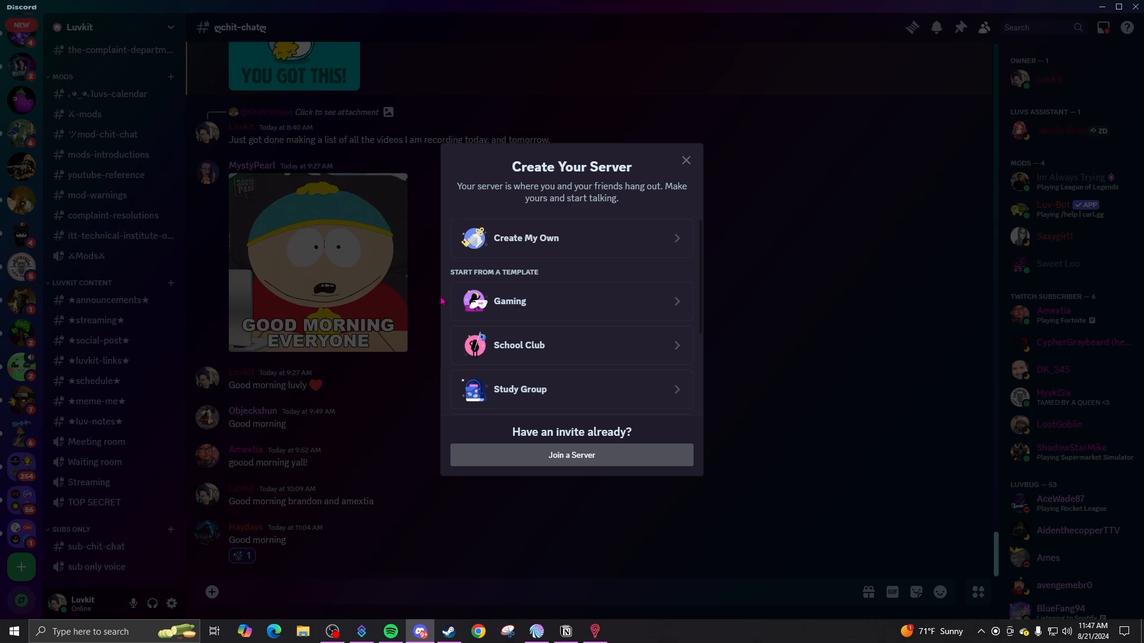
pyautogui.scroll(-3, 581, 386)
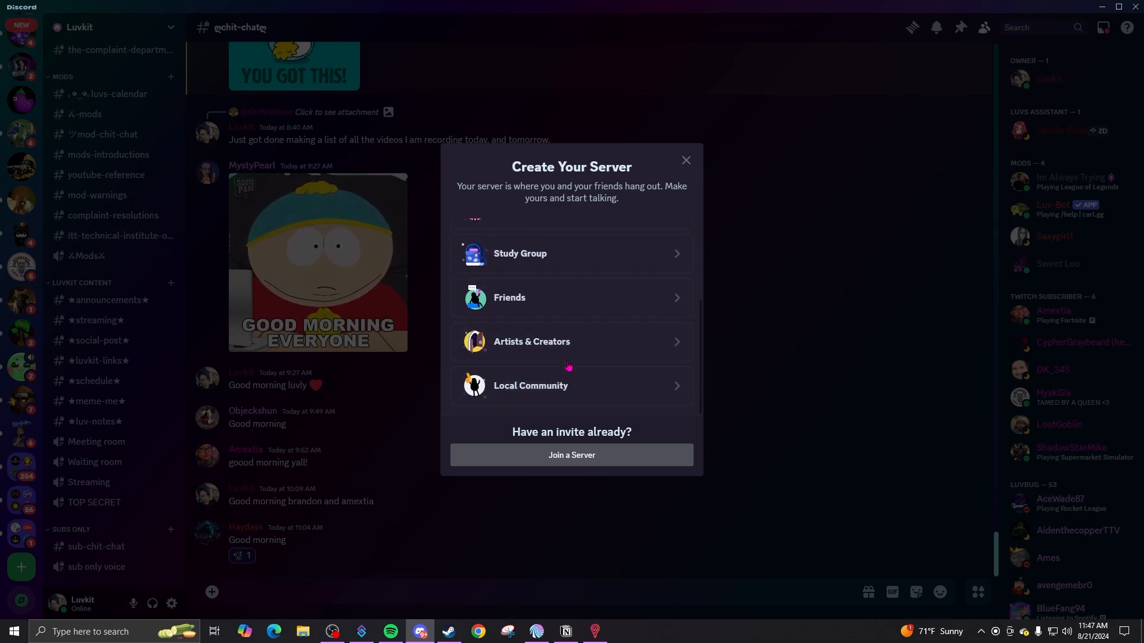
pyautogui.scroll(3, 587, 356)
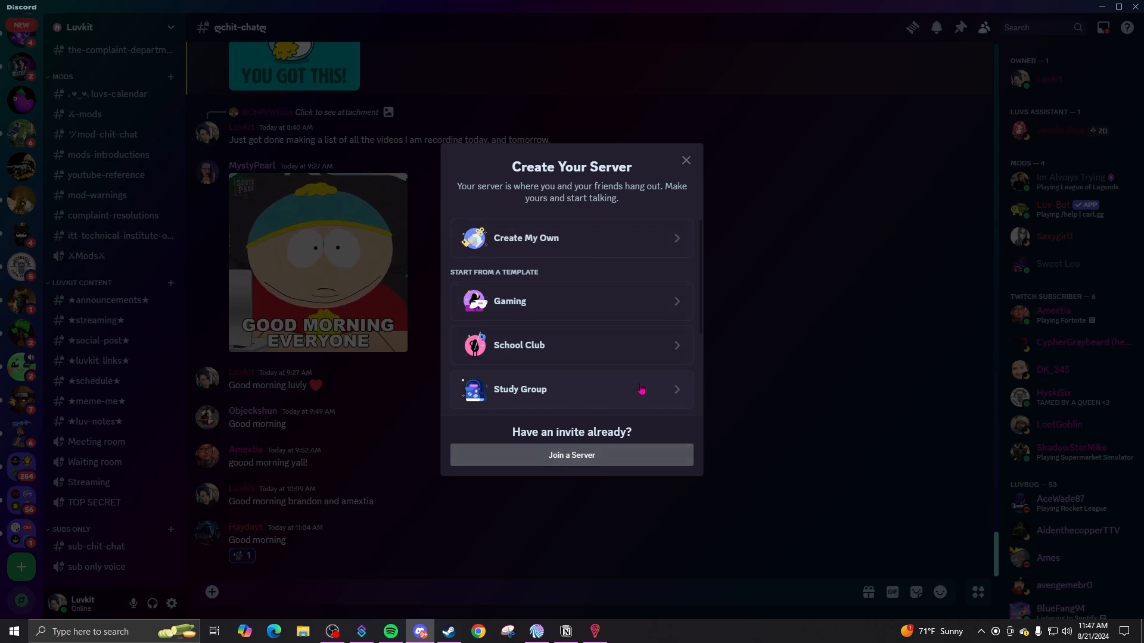
pyautogui.click(547, 249)
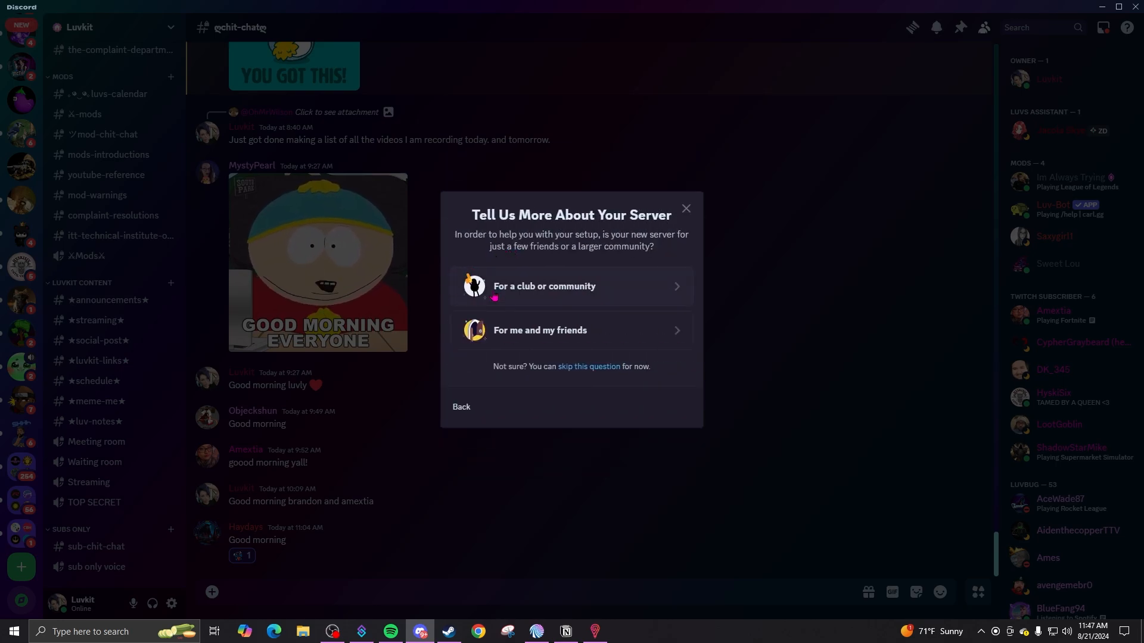
pyautogui.click(542, 289)
# - Replace the suggested server name with Luvbugs and create the server
pyautogui.press('BackSpace')
pyautogui.press('BackSpace')
pyautogui.press('BackSpace')
pyautogui.press('BackSpace')
pyautogui.press('BackSpace')
pyautogui.press('BackSpace')
pyautogui.press('BackSpace')
pyautogui.press('BackSpace')
pyautogui.press('BackSpace')
pyautogui.press('BackSpace')
pyautogui.press('BackSpace')
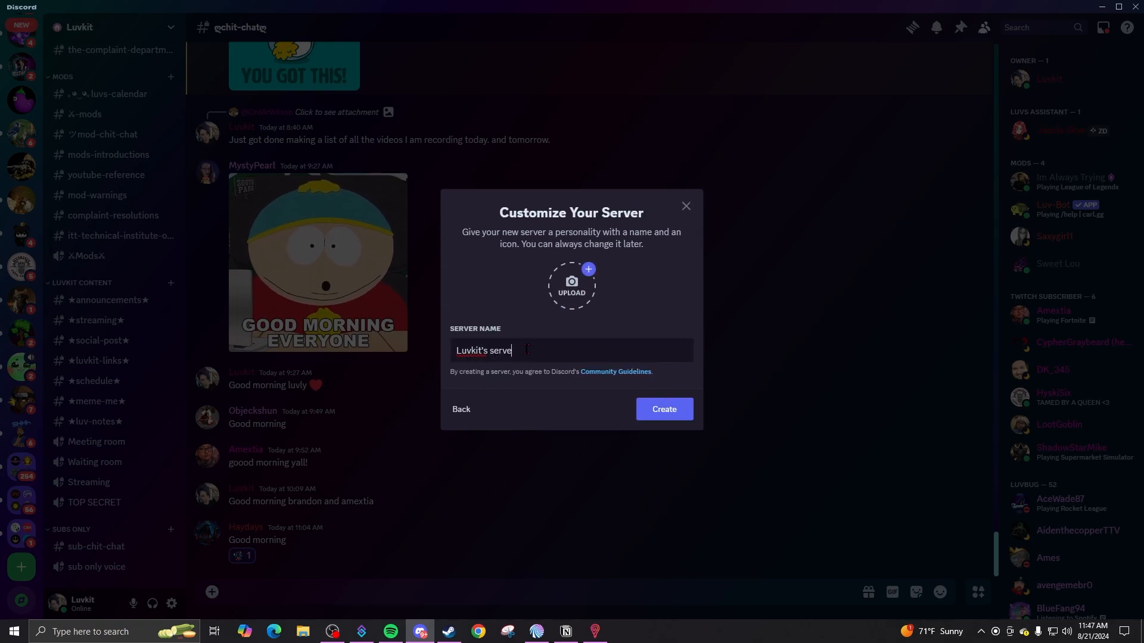
pyautogui.press('BackSpace')
pyautogui.press('BackSpace')
pyautogui.press('BackSpace')
pyautogui.write('uvbugs')
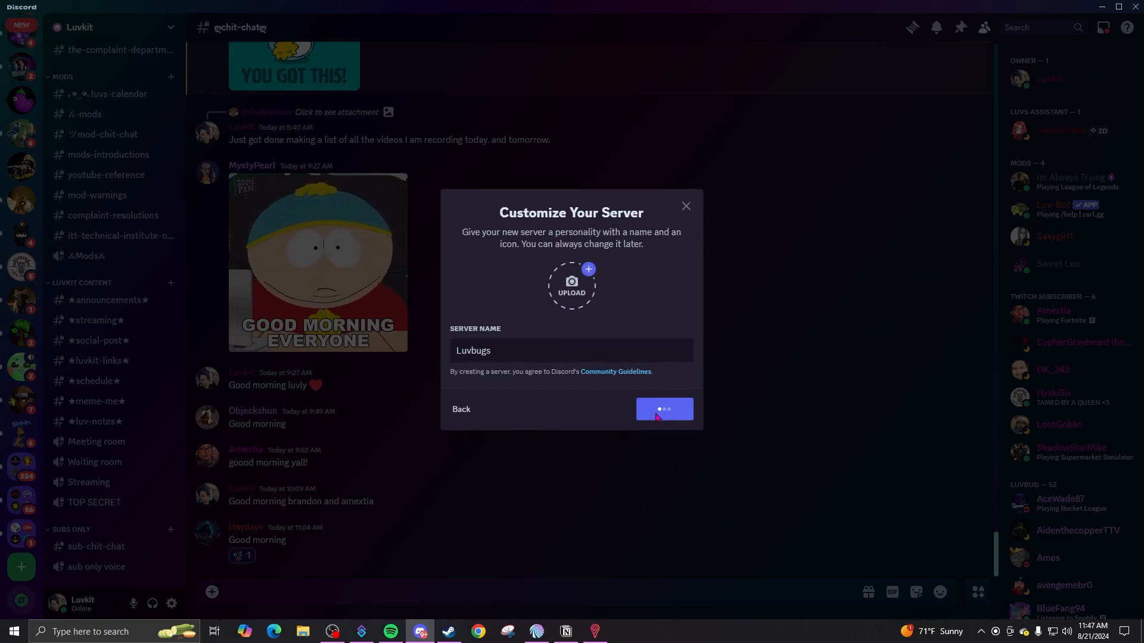
pyautogui.click(665, 409)
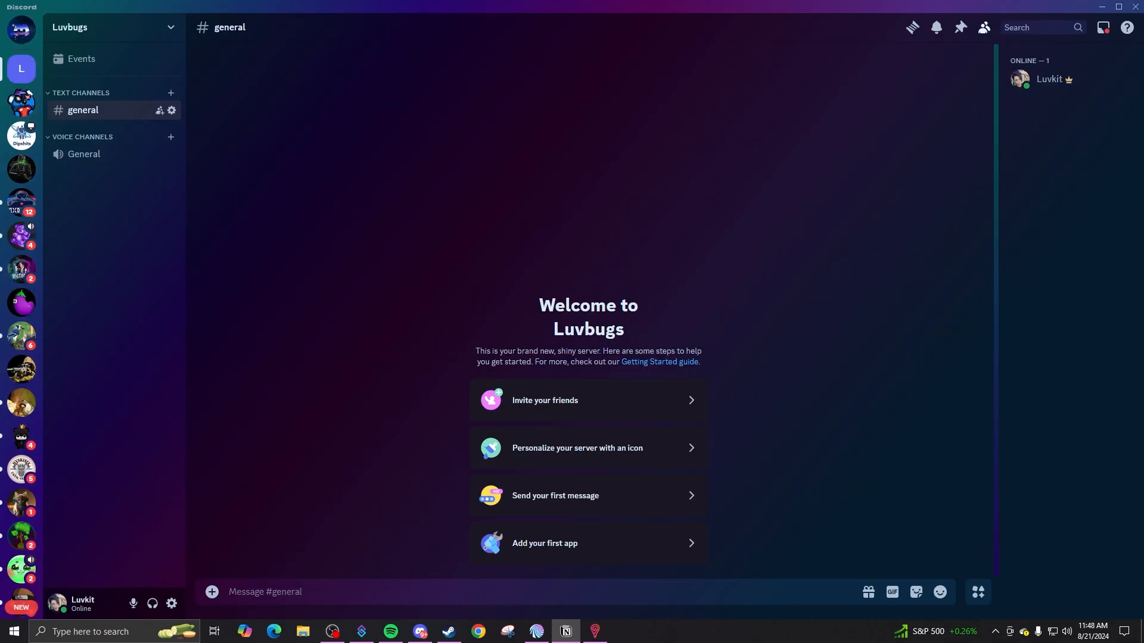
# - Open the Luvbugs server settings and review the Server Overview options
pyautogui.click(101, 27)
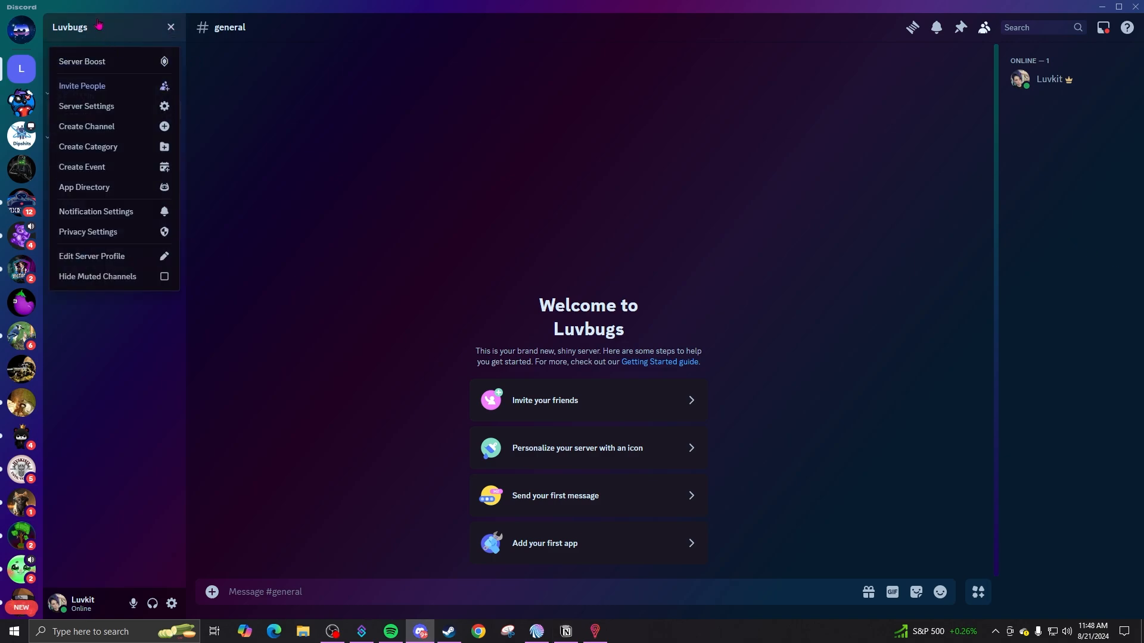
pyautogui.click(226, 95)
pyautogui.click(96, 26)
pyautogui.click(120, 114)
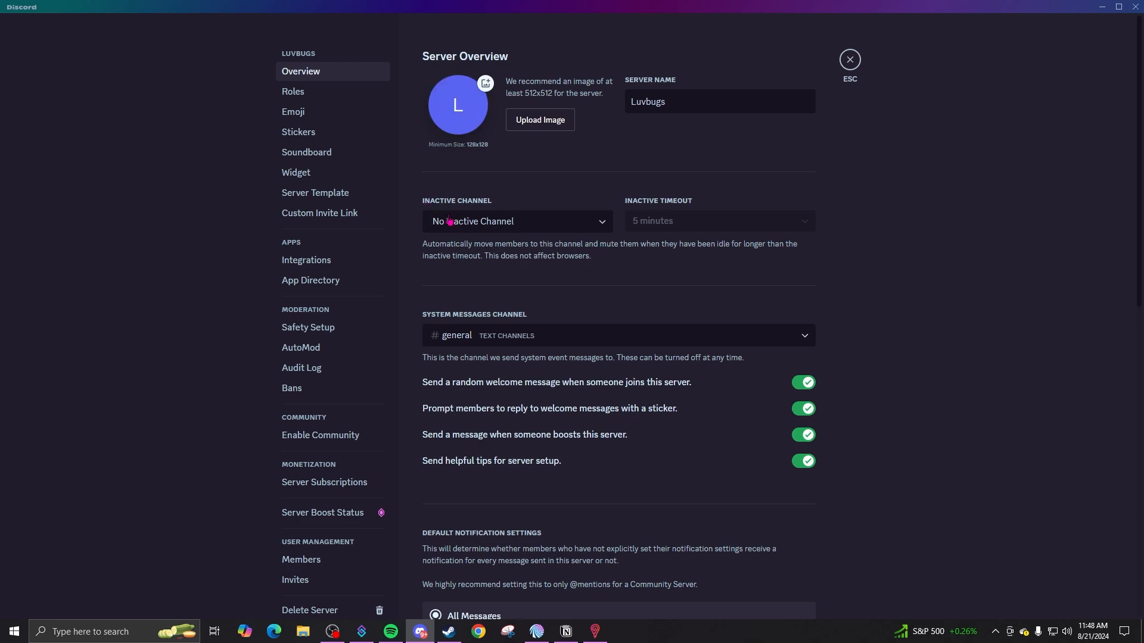
pyautogui.scroll(-2, 346, 387)
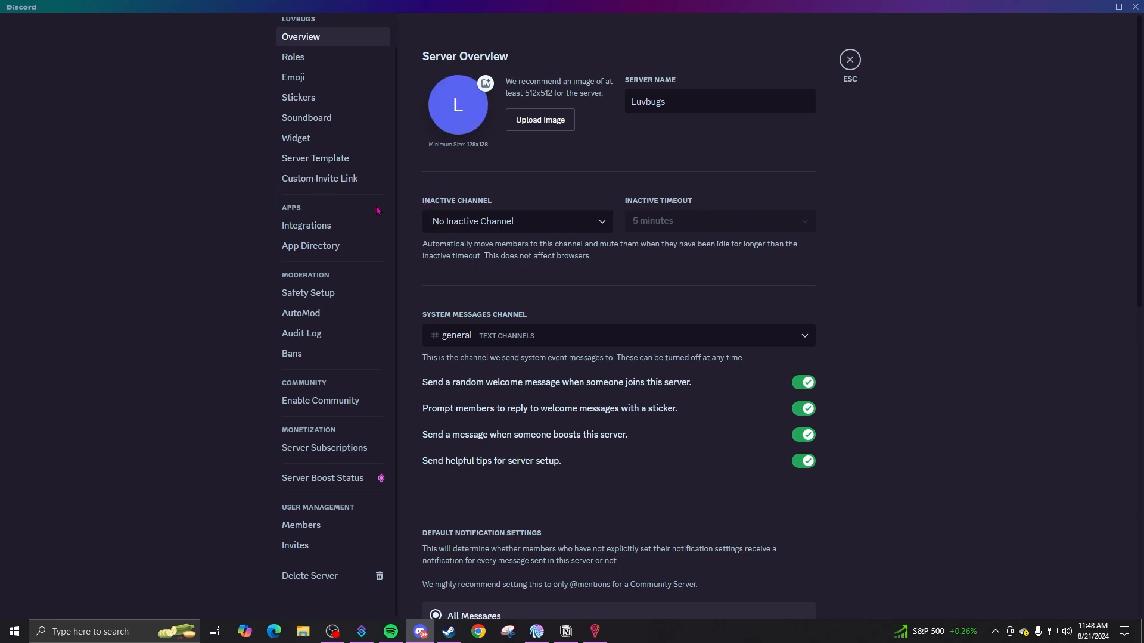
pyautogui.scroll(-6, 700, 367)
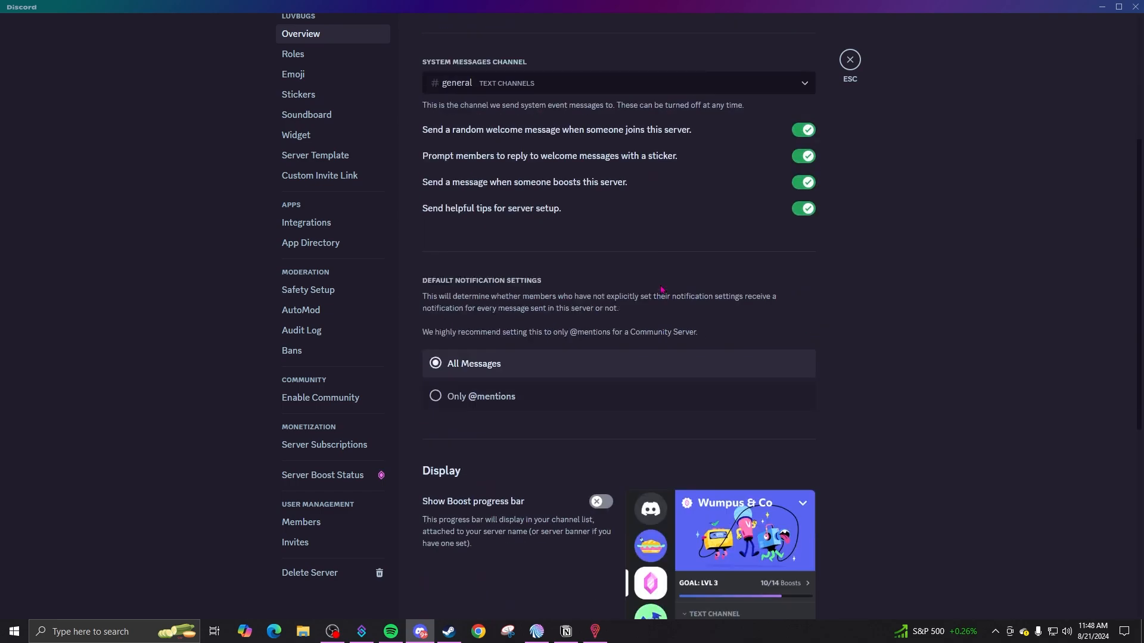
pyautogui.scroll(6, 596, 328)
# - Create a new server role and name it Luvbug
pyautogui.click(295, 55)
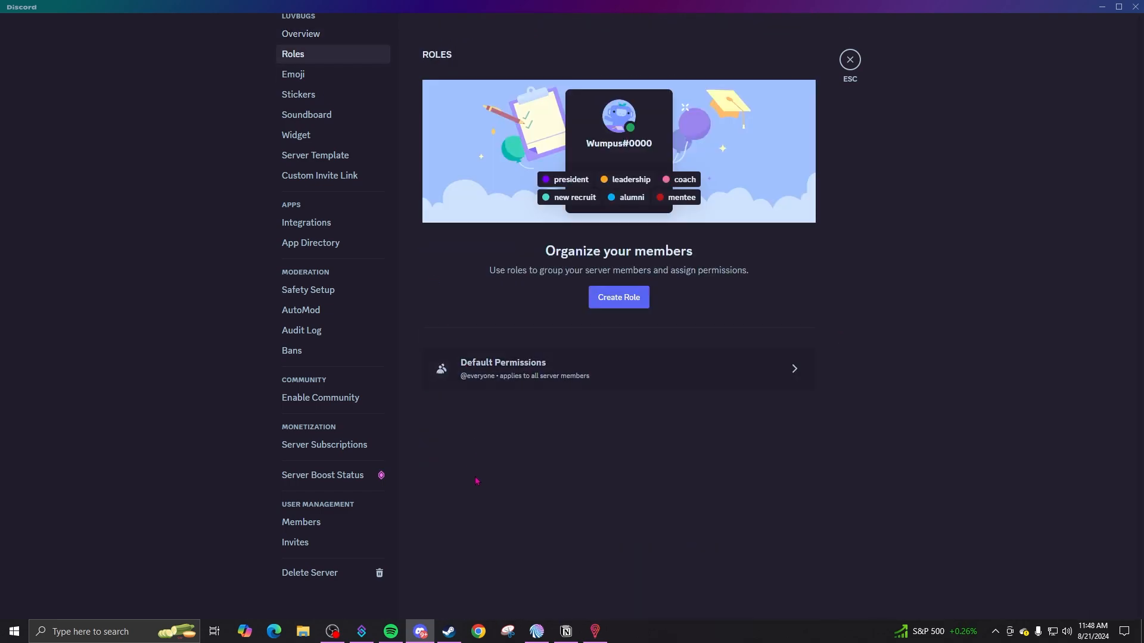
pyautogui.click(618, 297)
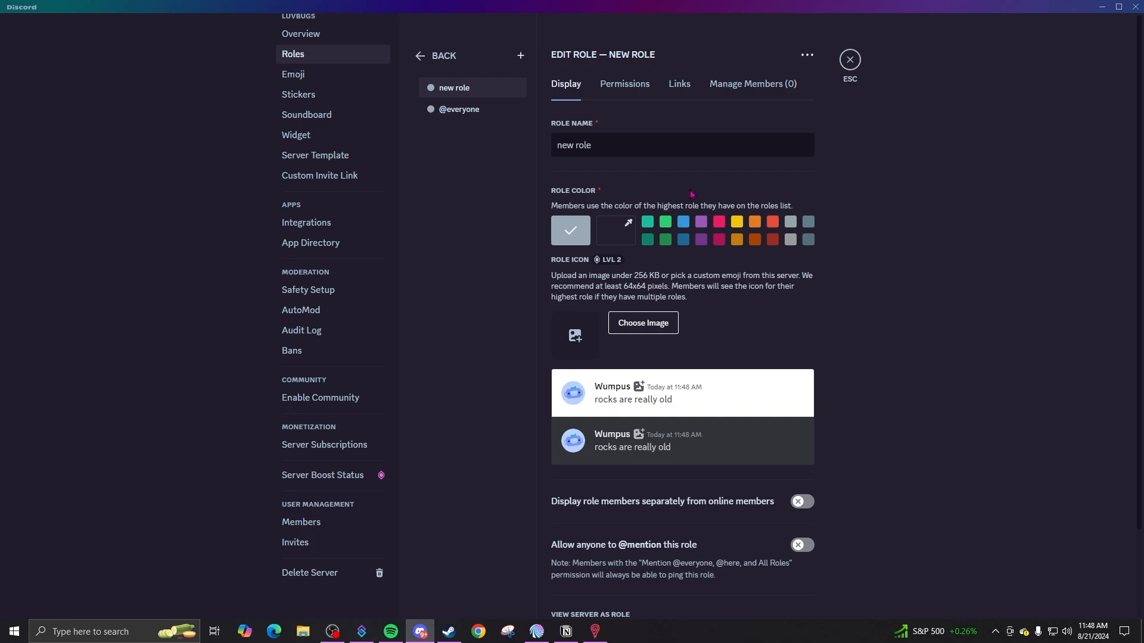
pyautogui.tripleClick(643, 151)
pyautogui.write('Luvbug')
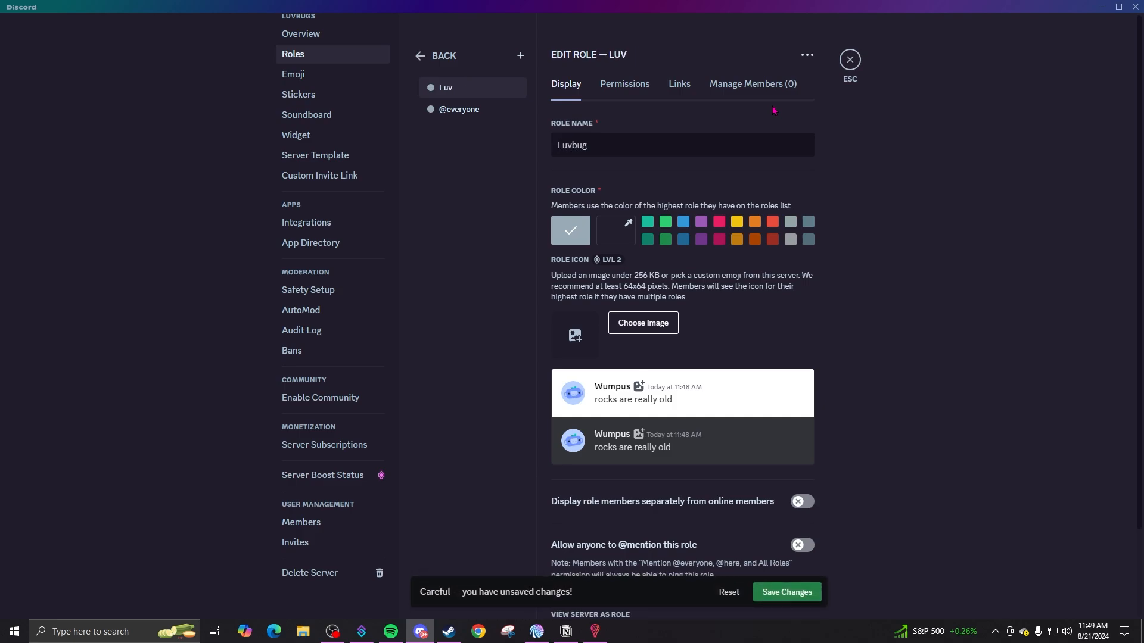
# - Give the Luvbug role a dark pink color and display its members separately from online members
pyautogui.click(719, 240)
pyautogui.click(633, 323)
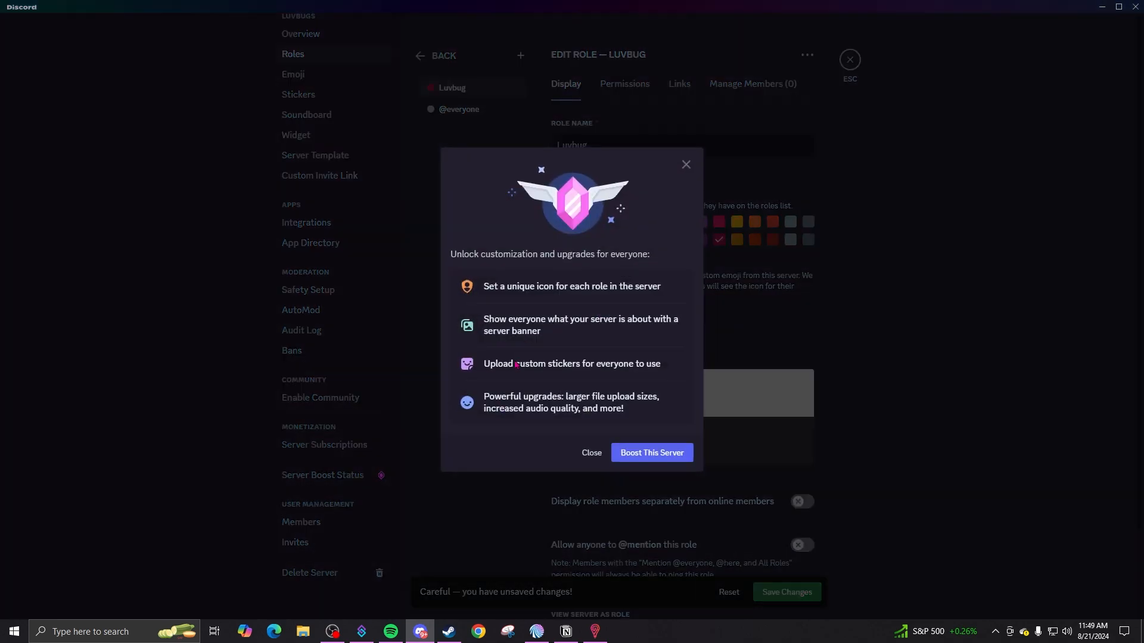
pyautogui.click(686, 164)
pyautogui.scroll(-2, 774, 417)
pyautogui.click(801, 399)
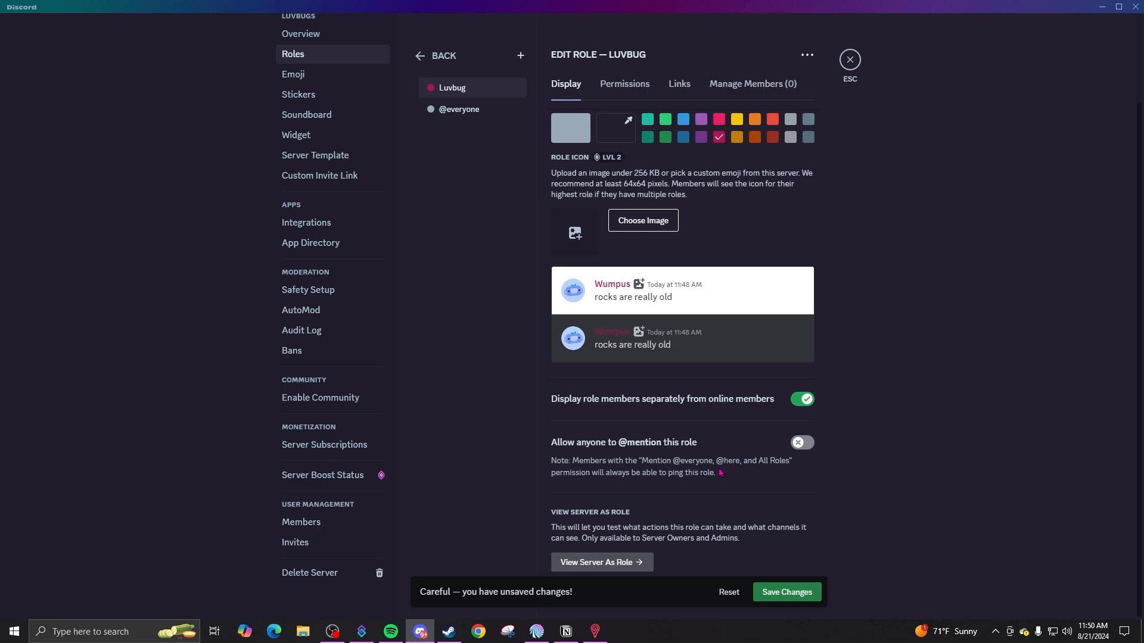
pyautogui.scroll(2, 625, 457)
pyautogui.click(623, 89)
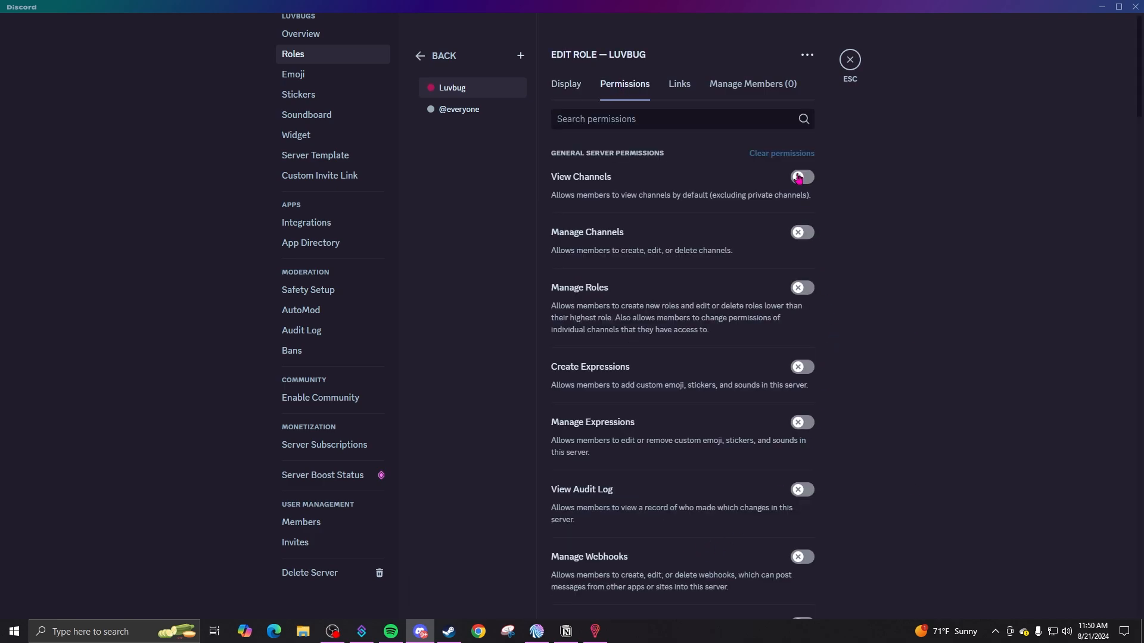
pyautogui.click(465, 110)
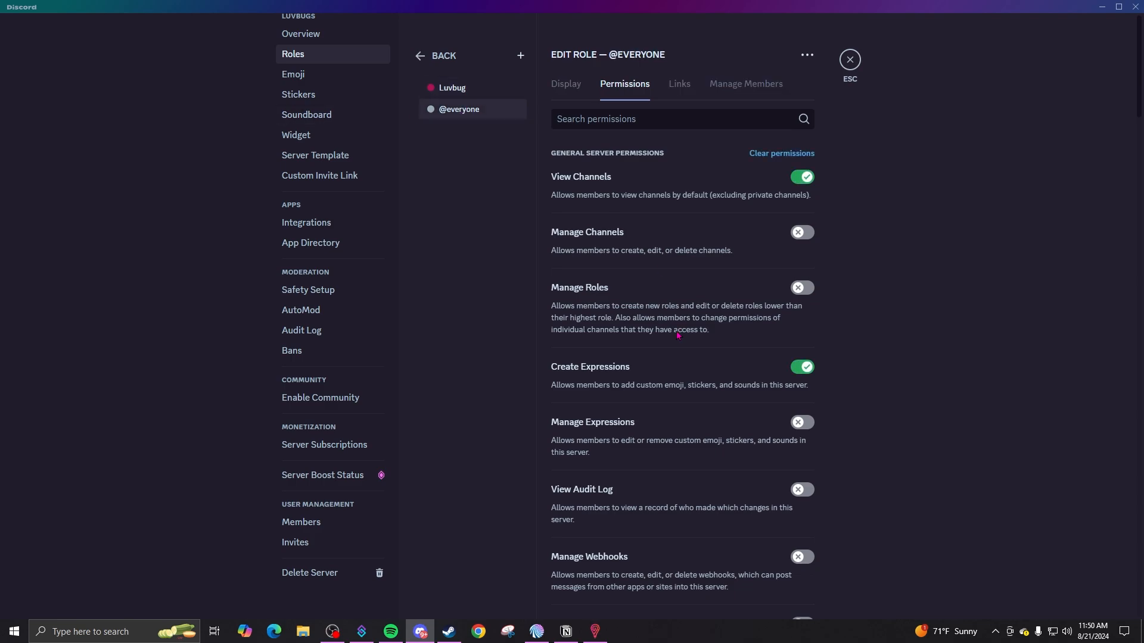
pyautogui.click(802, 177)
pyautogui.click(803, 368)
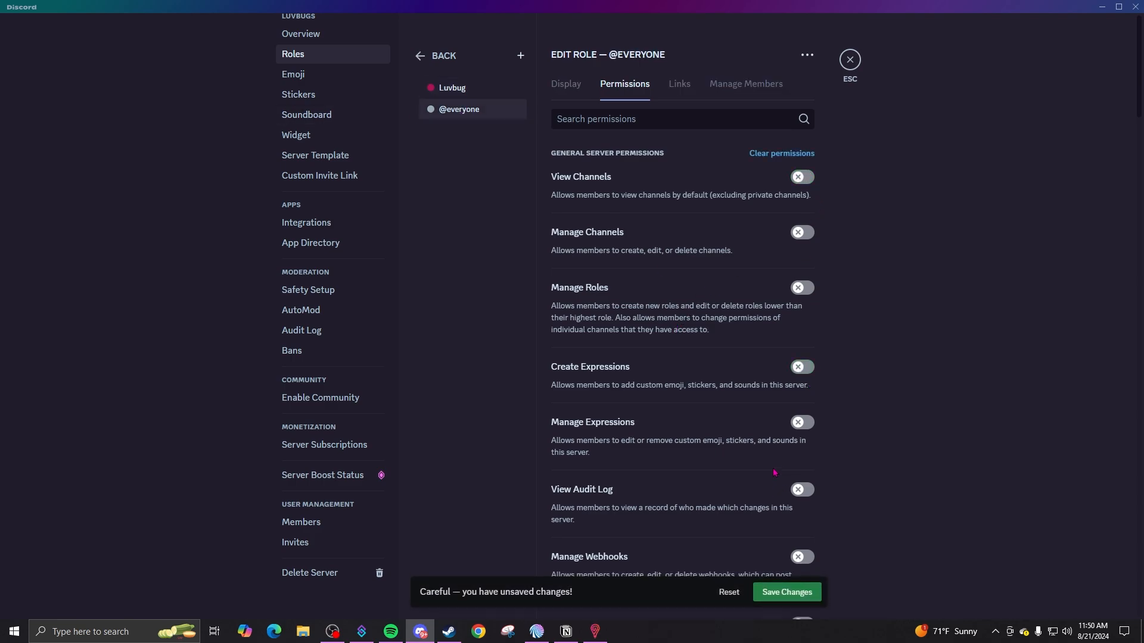
pyautogui.scroll(-8, 804, 369)
pyautogui.click(803, 244)
pyautogui.click(806, 301)
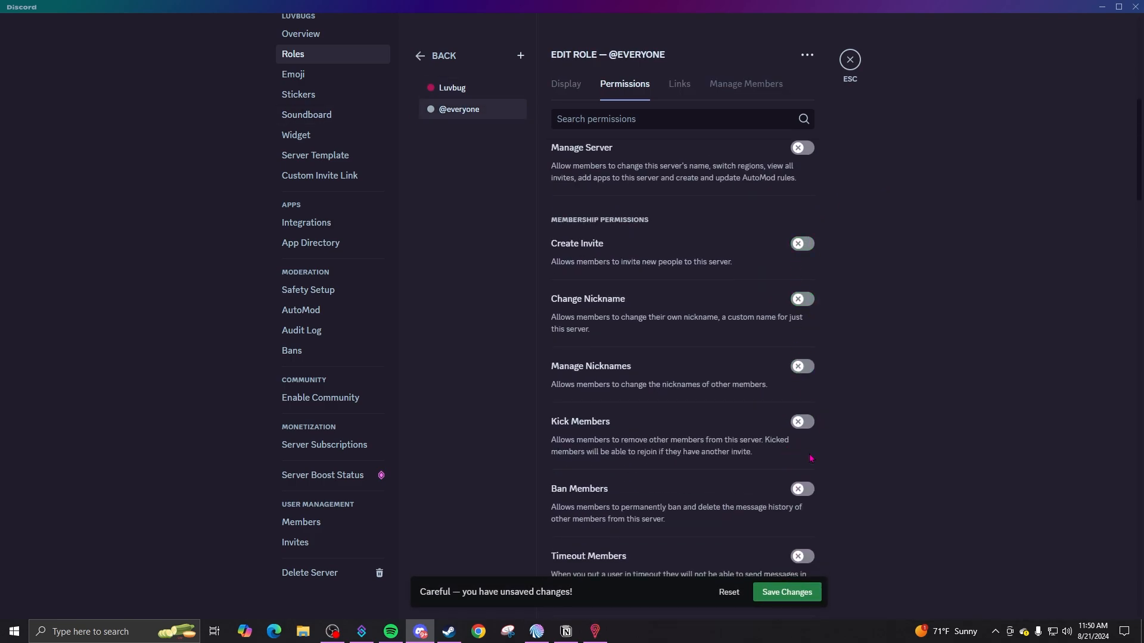
pyautogui.scroll(-6, 807, 309)
pyautogui.click(802, 307)
pyautogui.click(803, 362)
pyautogui.click(802, 473)
pyautogui.click(803, 528)
pyautogui.scroll(-5, 804, 417)
pyautogui.click(803, 297)
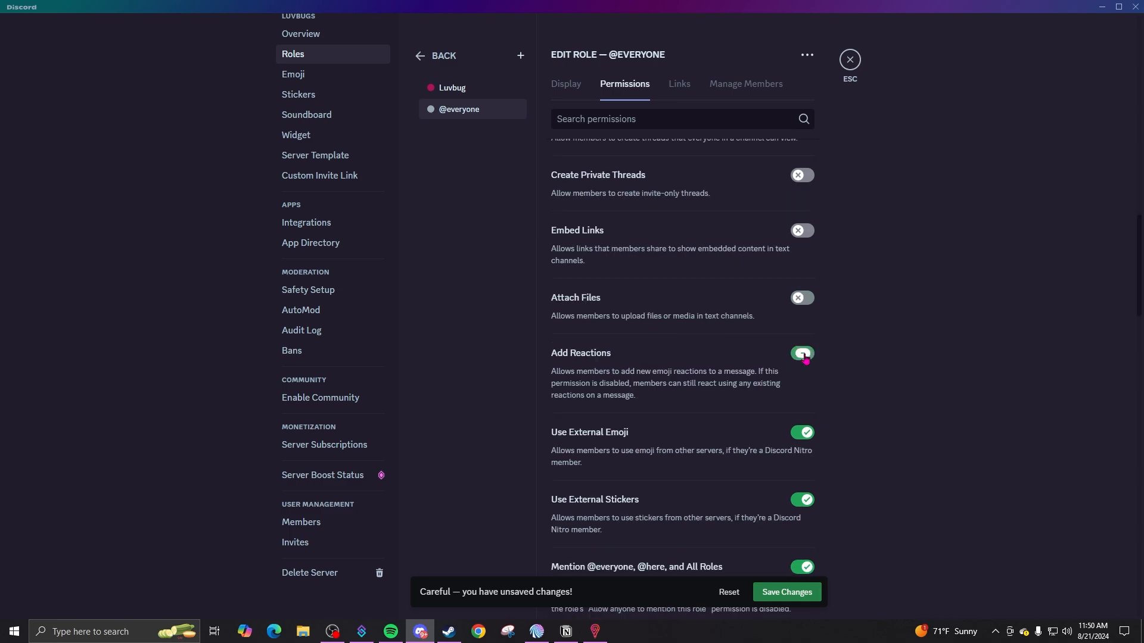
pyautogui.click(802, 353)
pyautogui.click(802, 432)
pyautogui.click(806, 502)
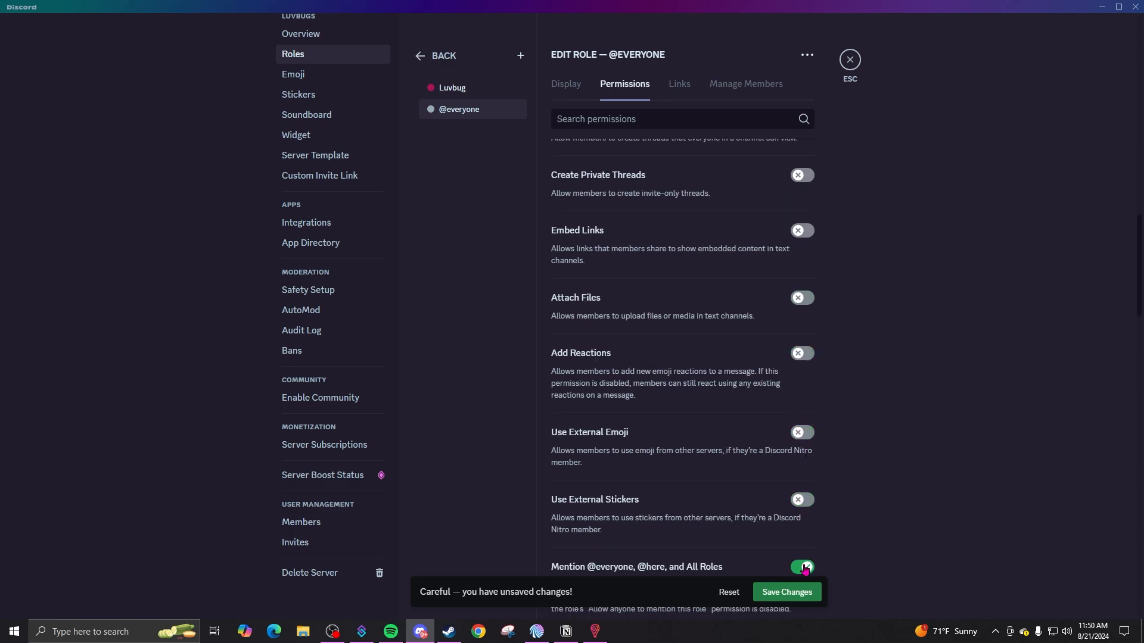
pyautogui.click(805, 567)
pyautogui.scroll(-6, 806, 560)
pyautogui.click(802, 285)
pyautogui.click(807, 338)
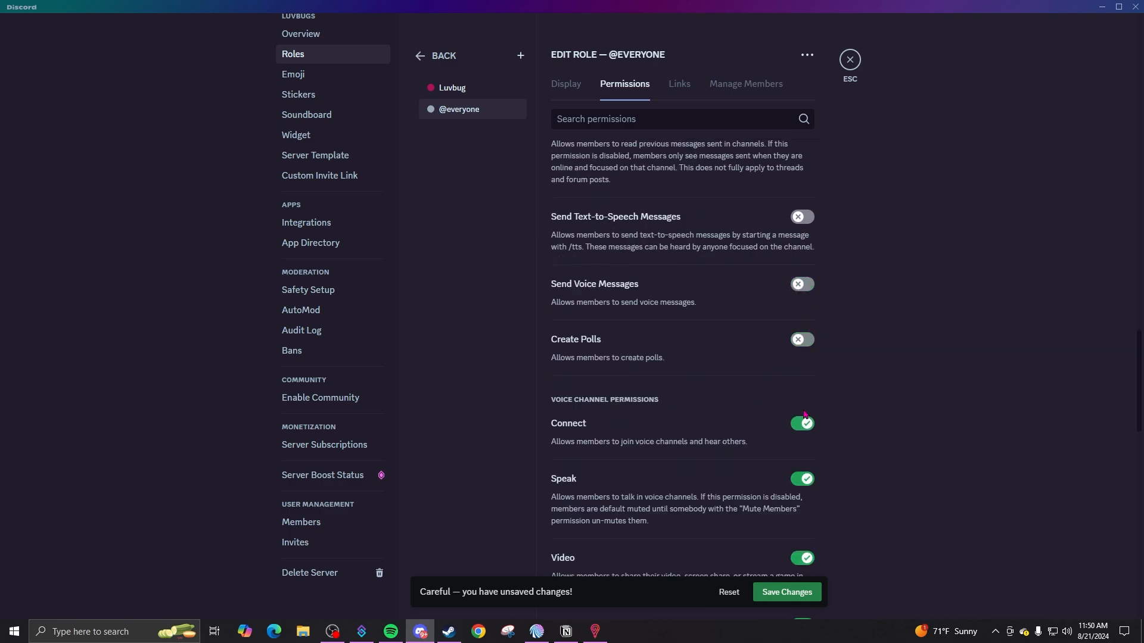
pyautogui.click(802, 423)
pyautogui.click(803, 479)
pyautogui.click(802, 558)
pyautogui.scroll(-5, 803, 558)
pyautogui.click(802, 329)
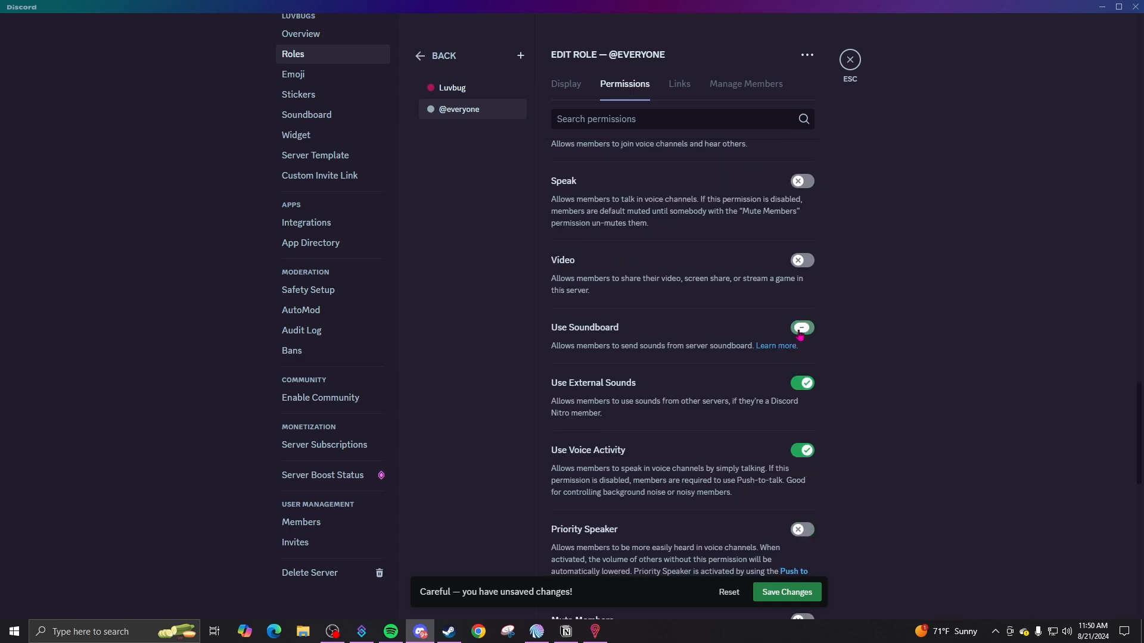
pyautogui.click(802, 384)
pyautogui.click(802, 451)
pyautogui.scroll(-4, 804, 511)
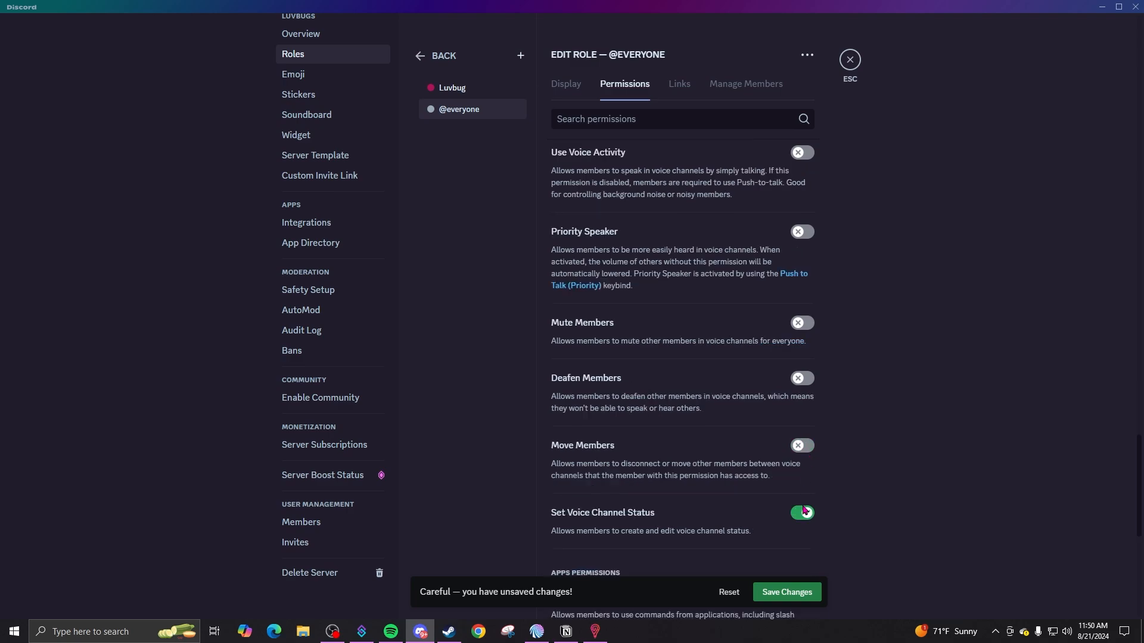
pyautogui.click(803, 511)
pyautogui.scroll(-6, 804, 511)
pyautogui.scroll(-1, 826, 495)
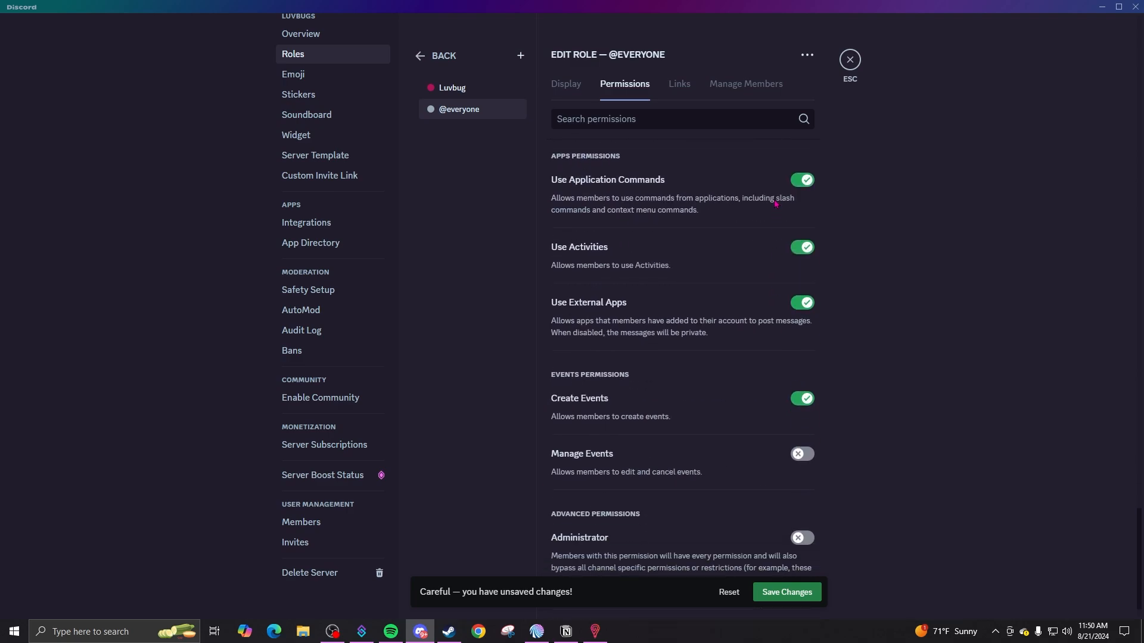
pyautogui.click(802, 179)
pyautogui.click(803, 247)
pyautogui.click(804, 304)
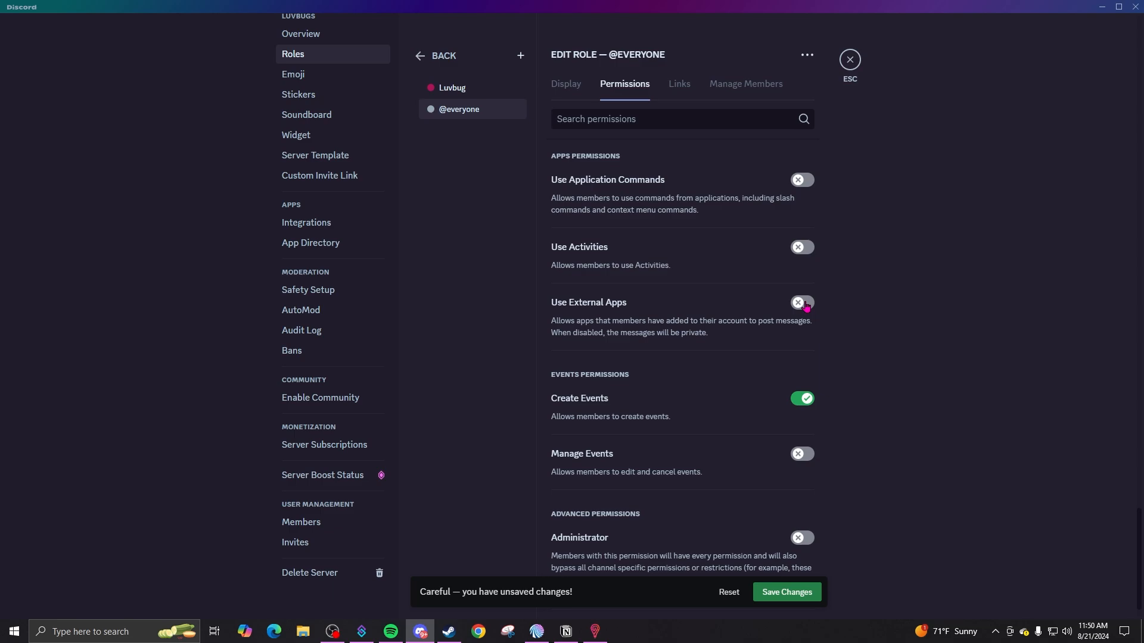
pyautogui.click(803, 399)
pyautogui.scroll(-1, 773, 433)
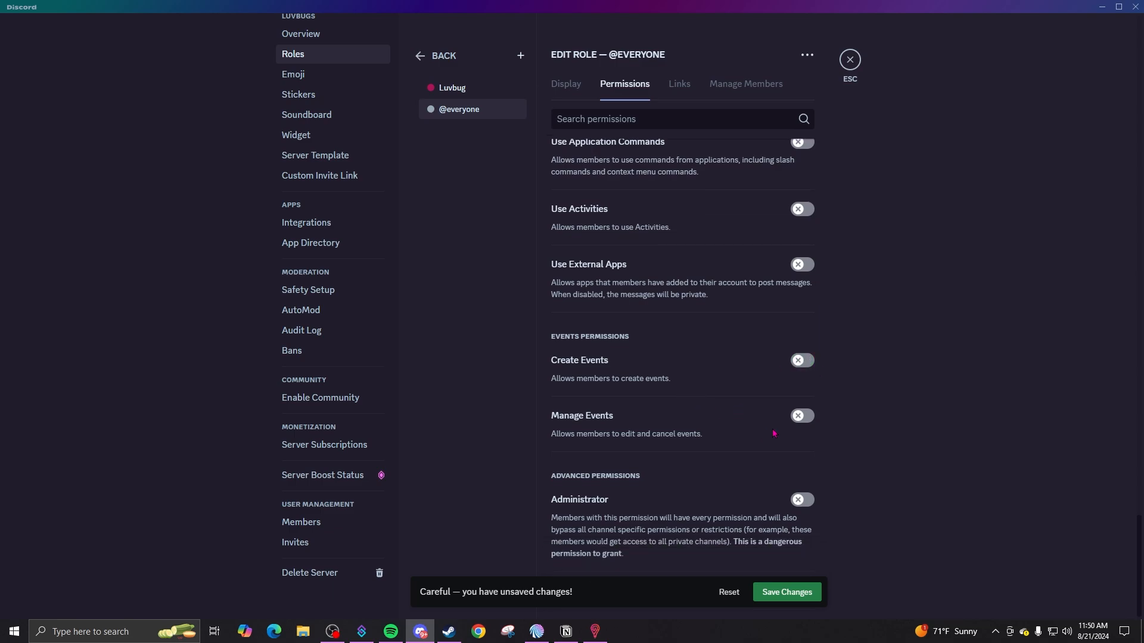
pyautogui.click(774, 598)
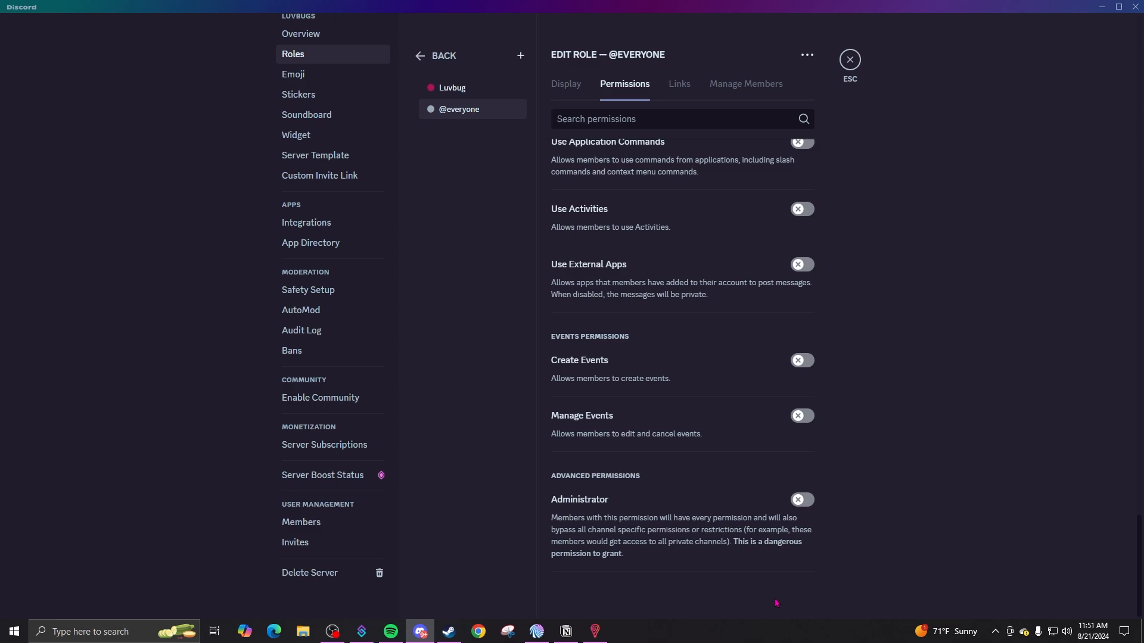
# - Turn on the View Channels and Change Nickname permissions for the Luvbug role
pyautogui.click(452, 88)
pyautogui.scroll(4, 786, 440)
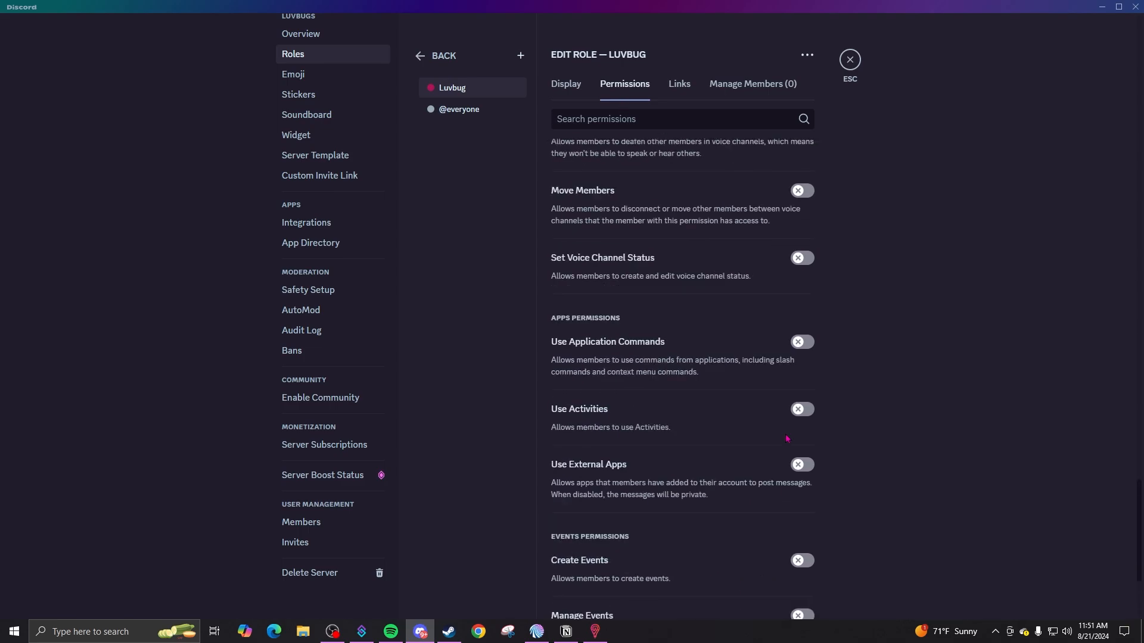
pyautogui.scroll(20, 786, 439)
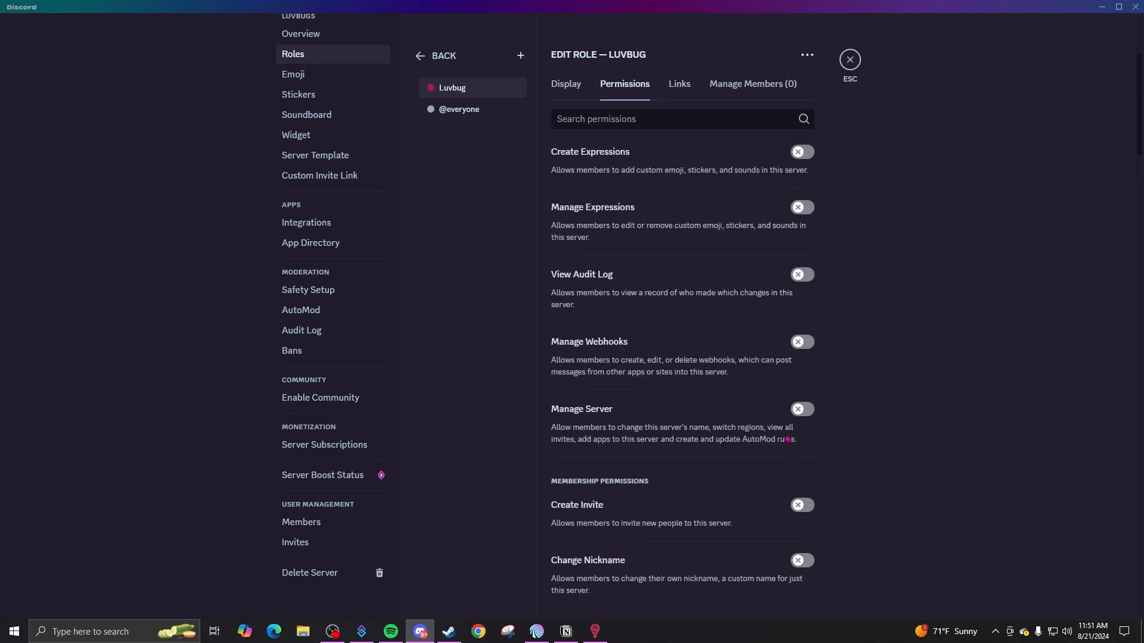
pyautogui.scroll(4, 786, 439)
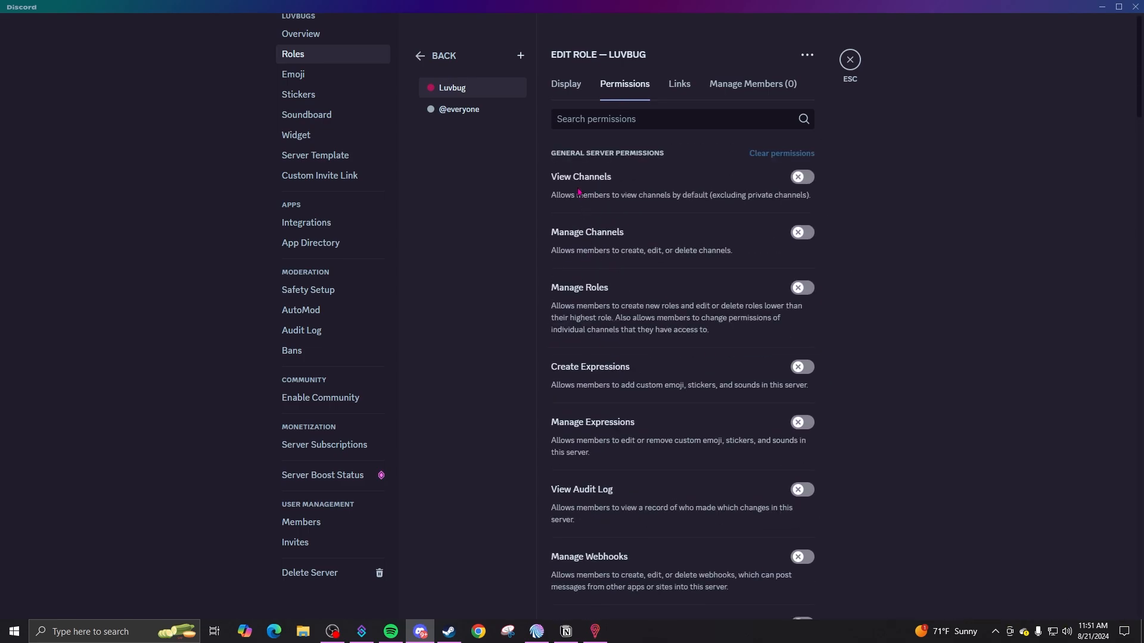
pyautogui.click(802, 178)
pyautogui.scroll(-10, 799, 241)
pyautogui.click(802, 239)
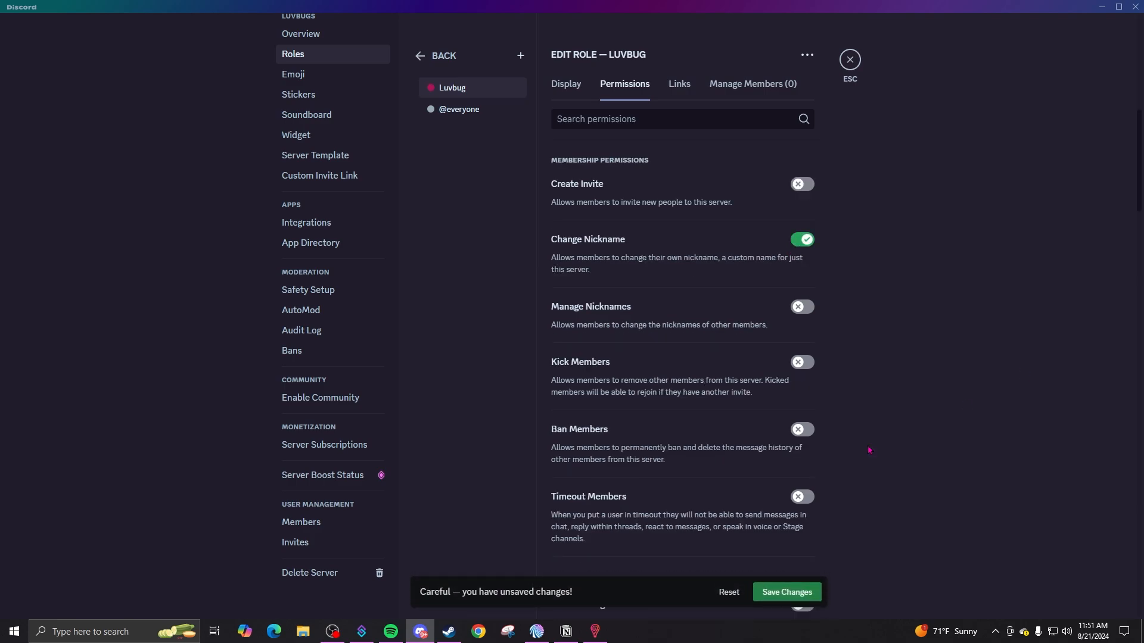
# - Turn on Send Messages, Send Messages in Threads and Create Public Threads for the Luvbug role
pyautogui.scroll(-4, 562, 369)
pyautogui.click(803, 366)
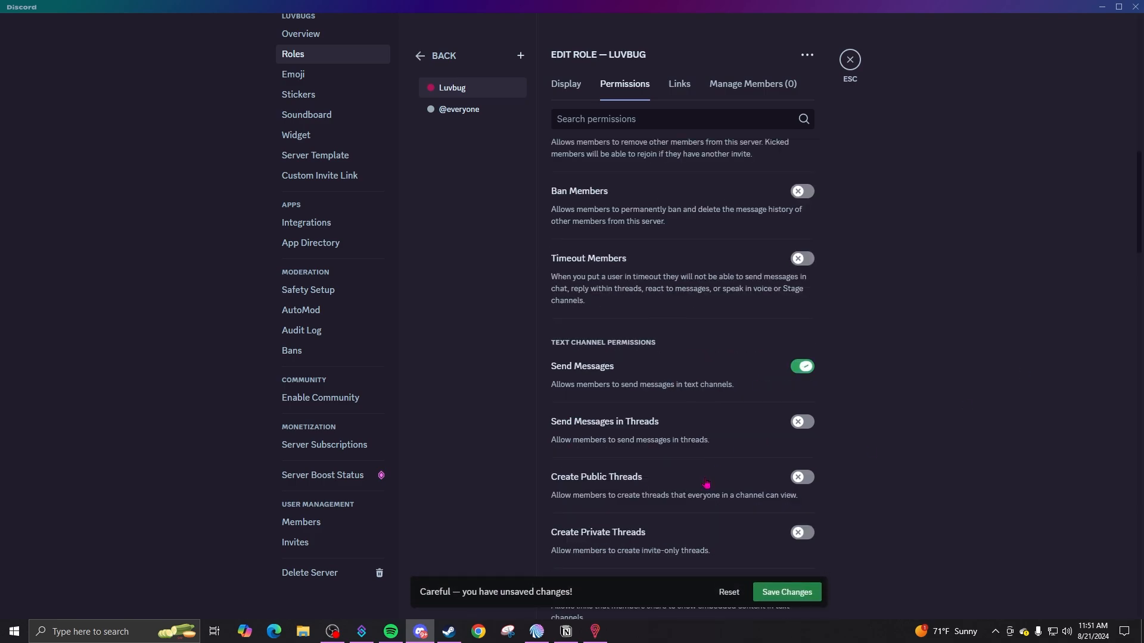
pyautogui.click(802, 422)
pyautogui.scroll(-4, 612, 249)
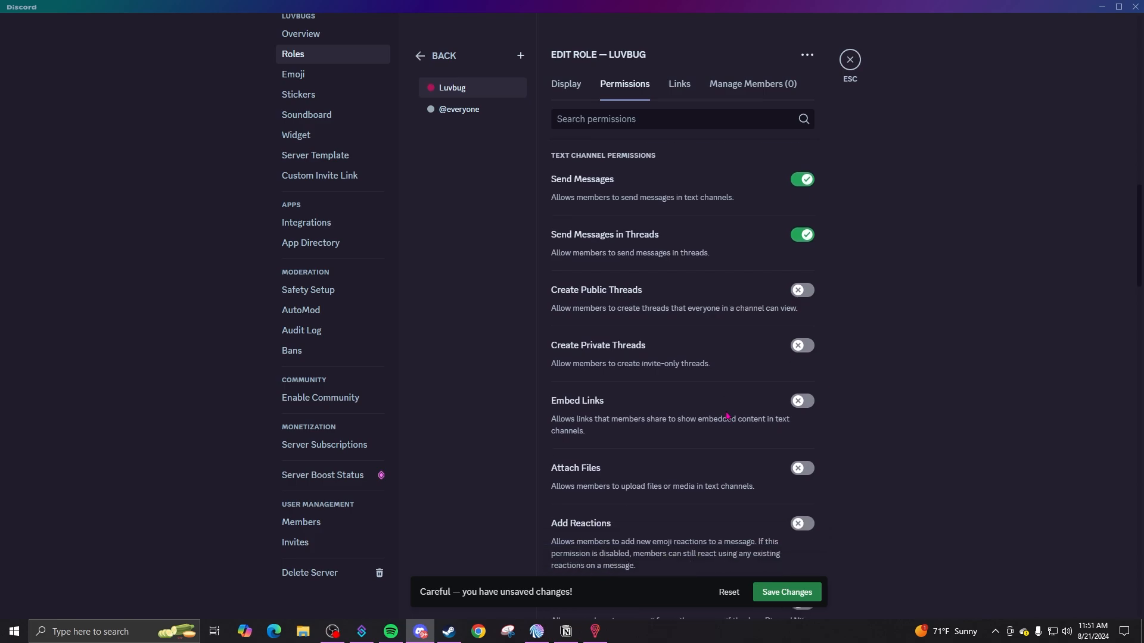
pyautogui.click(803, 239)
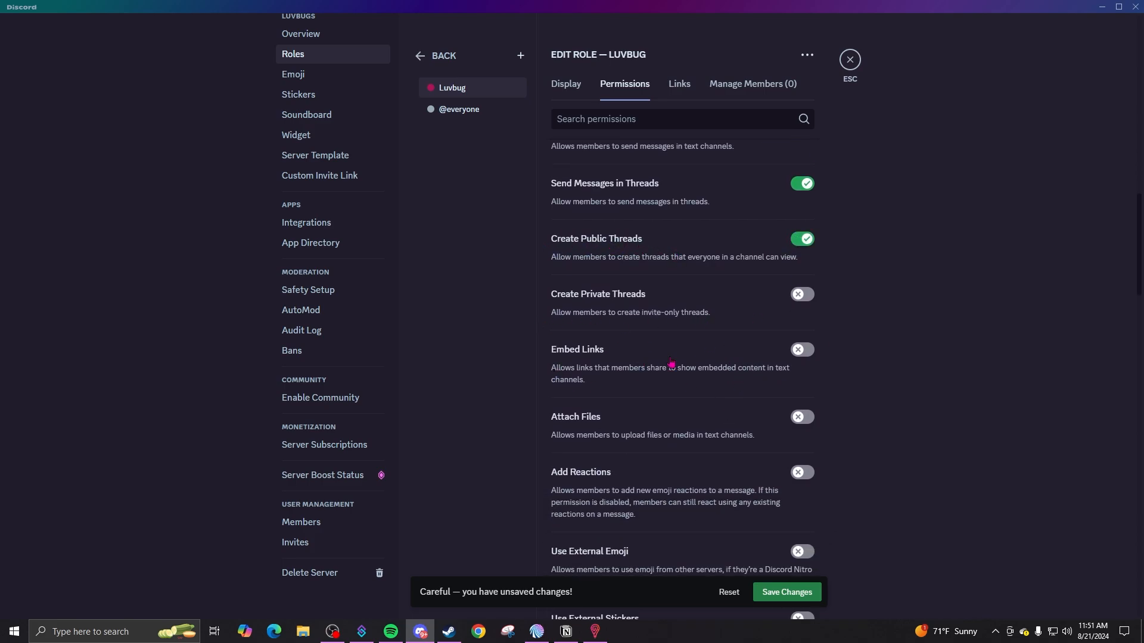
# - Turn on Add Reactions, Use External Emoji and Use External Stickers for the Luvbug role
pyautogui.scroll(-1, 671, 380)
pyautogui.click(802, 413)
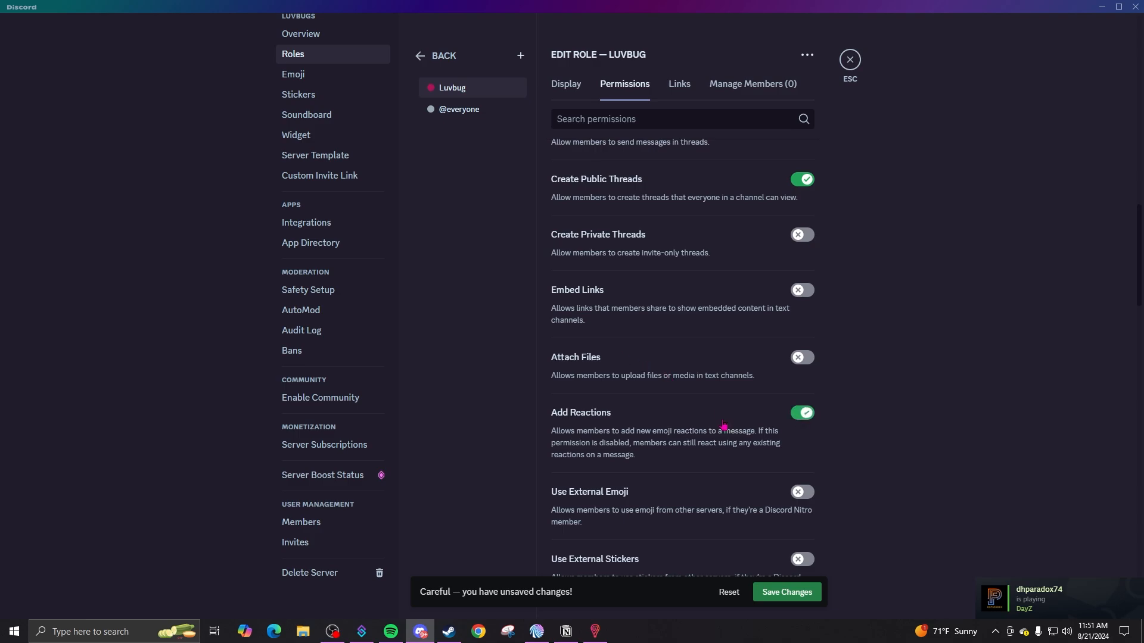
pyautogui.scroll(-4, 724, 427)
pyautogui.click(796, 266)
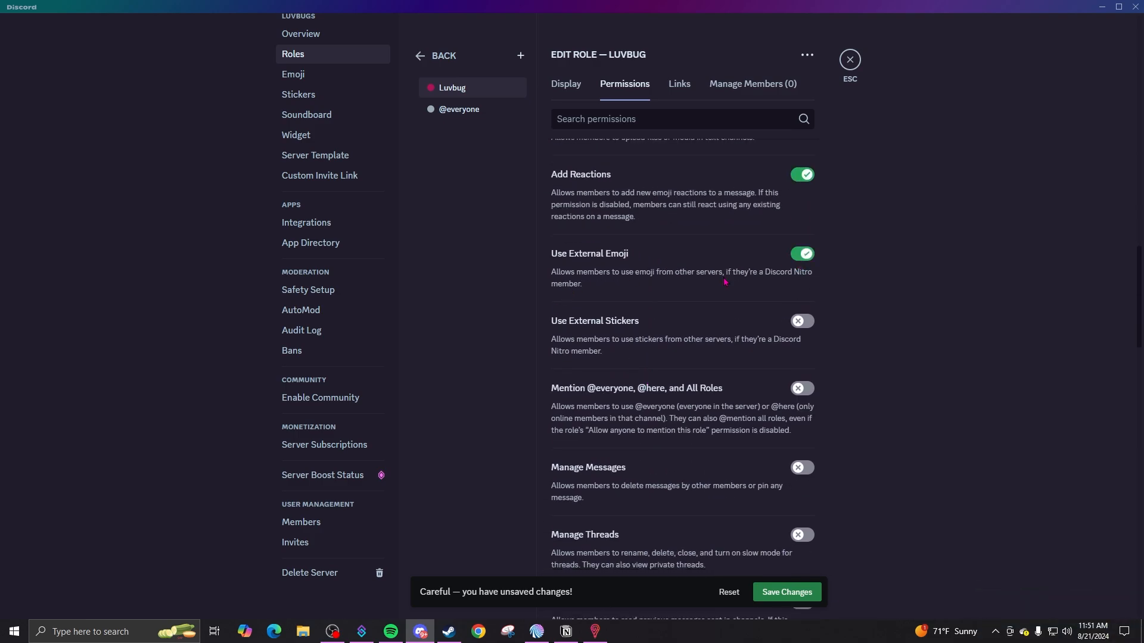
pyautogui.click(802, 322)
pyautogui.scroll(-2, 612, 309)
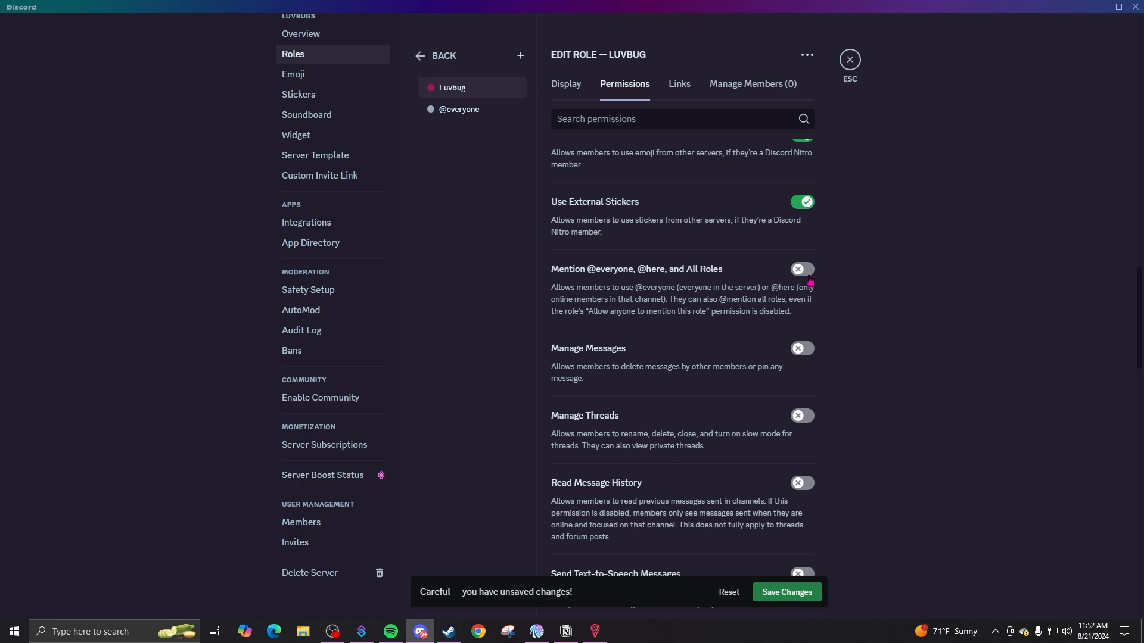
# - Turn on Connect, Speak, Video, Use Soundboard, Use External Sounds and Use Voice Activity for the Luvbug role, and save the permission changes
pyautogui.scroll(-10, 766, 434)
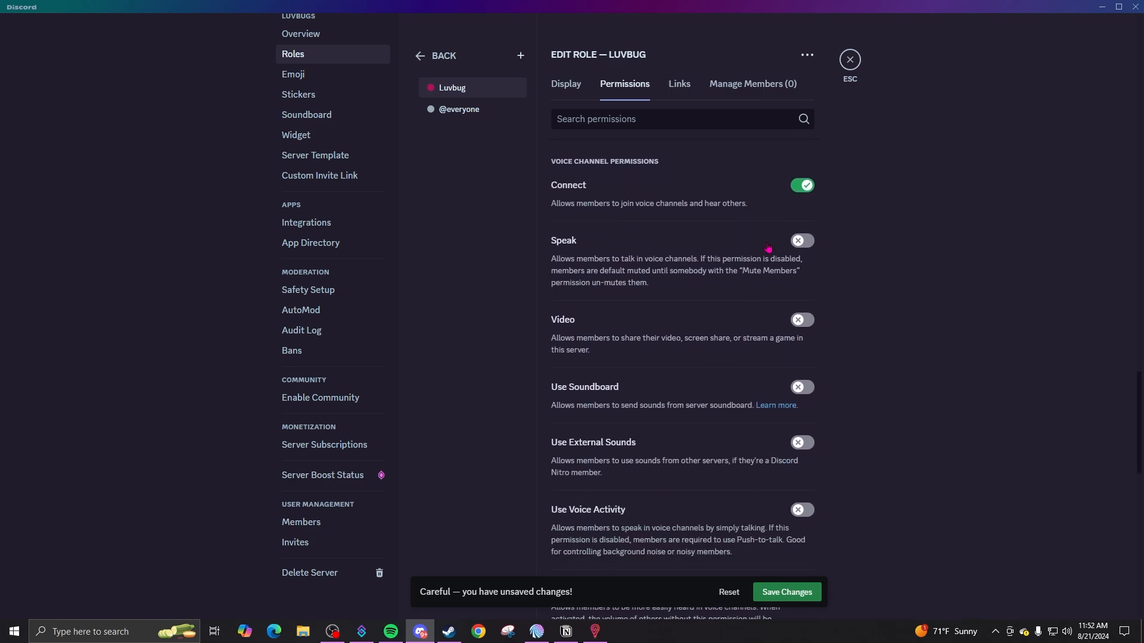
pyautogui.click(803, 240)
pyautogui.click(804, 320)
pyautogui.click(803, 388)
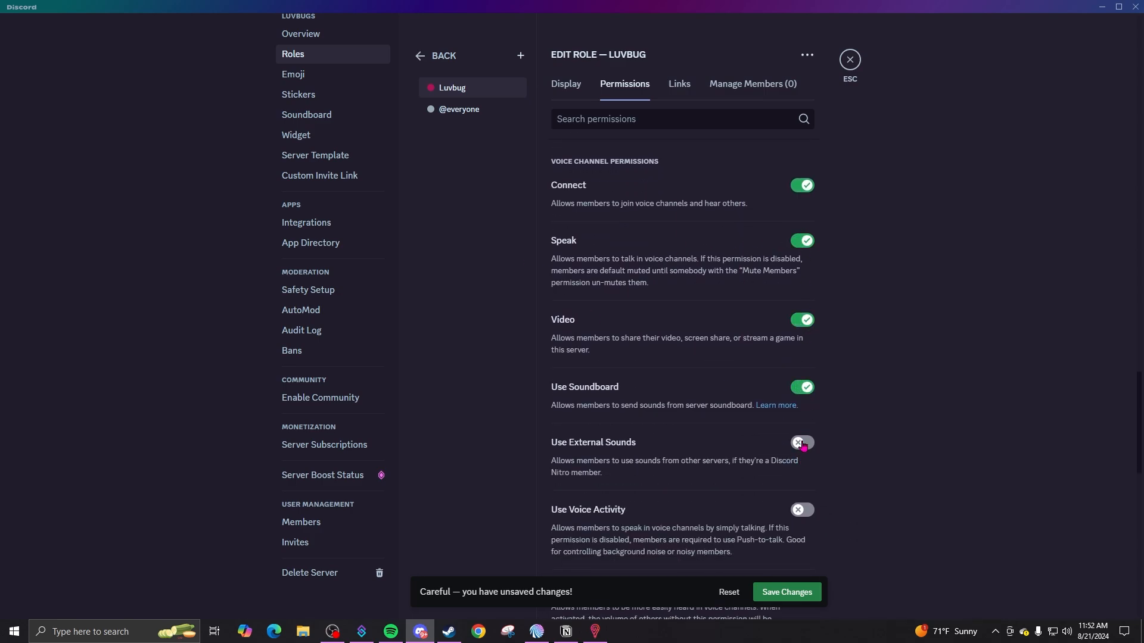
pyautogui.click(803, 444)
pyautogui.scroll(-5, 786, 542)
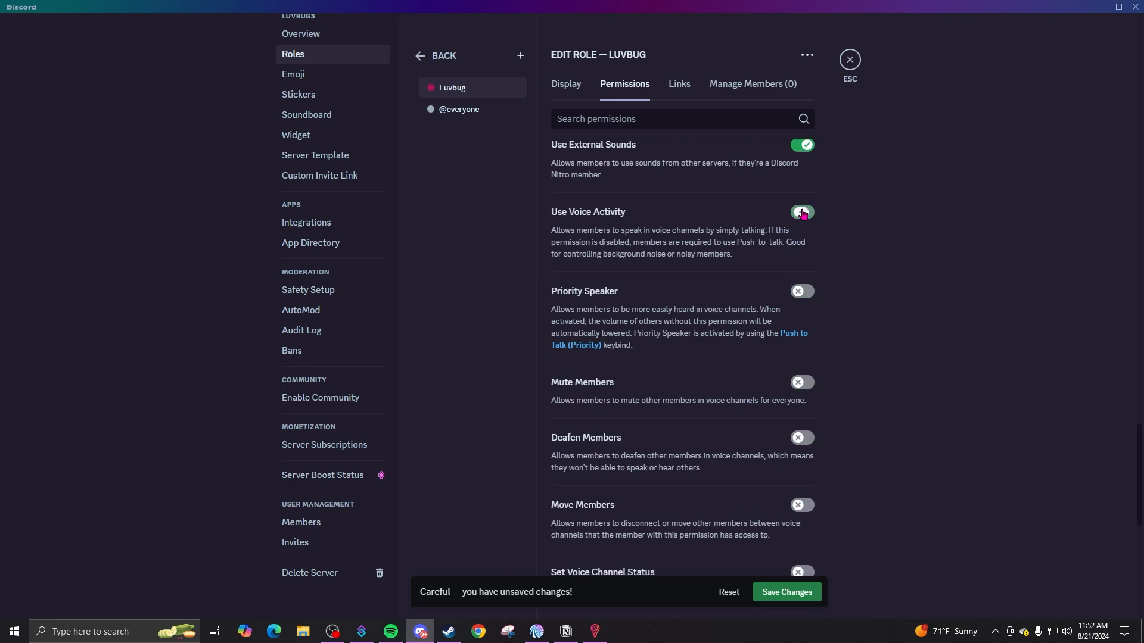
pyautogui.click(802, 212)
pyautogui.scroll(-2, 747, 390)
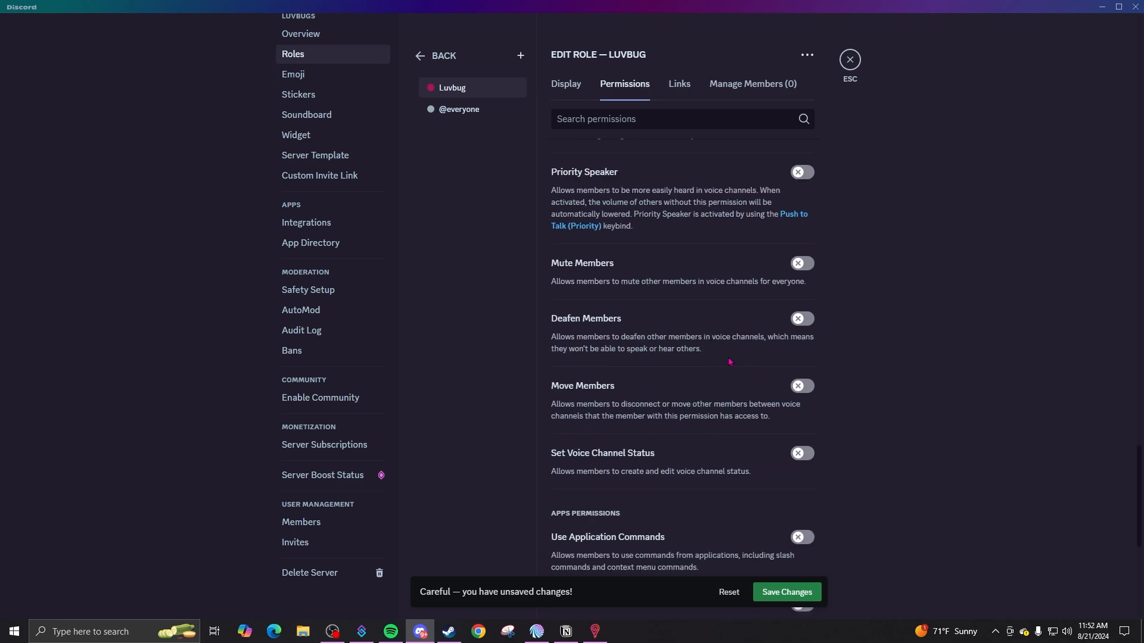
pyautogui.scroll(-3, 729, 361)
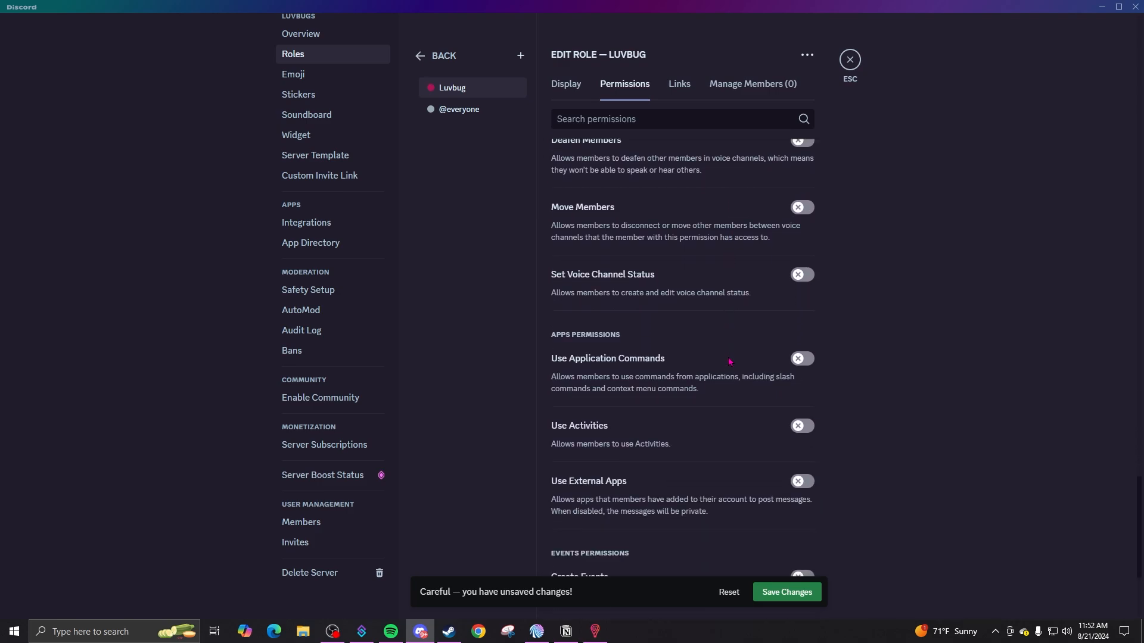
pyautogui.scroll(-4, 728, 362)
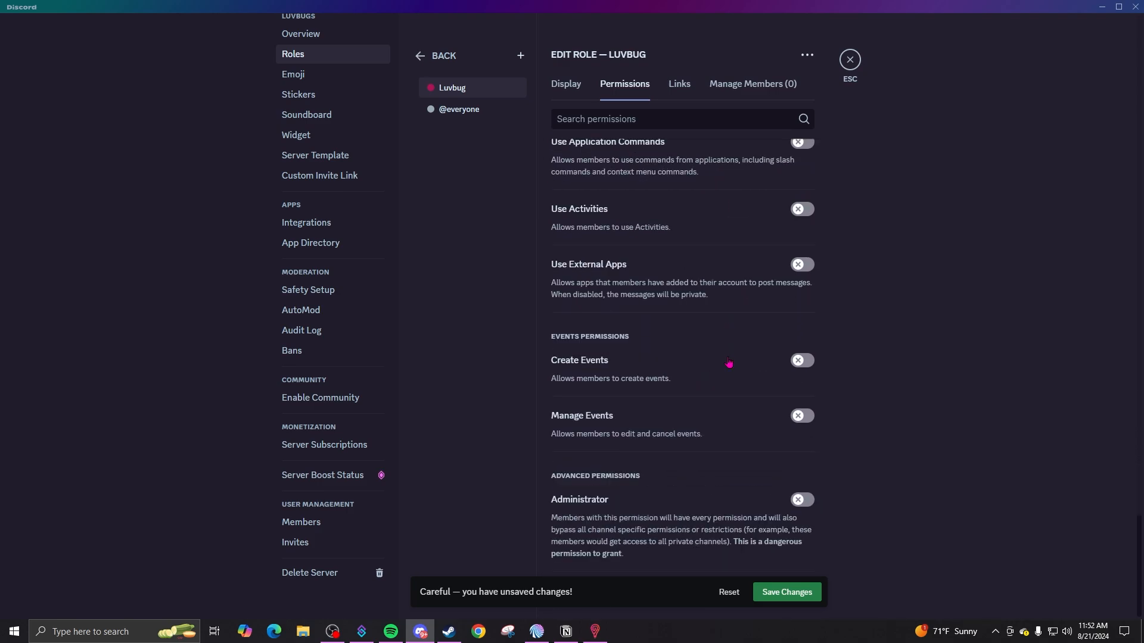
pyautogui.click(787, 592)
# - Look over the Luvbug role's linked-role requirements and its member list
pyautogui.scroll(15, 737, 286)
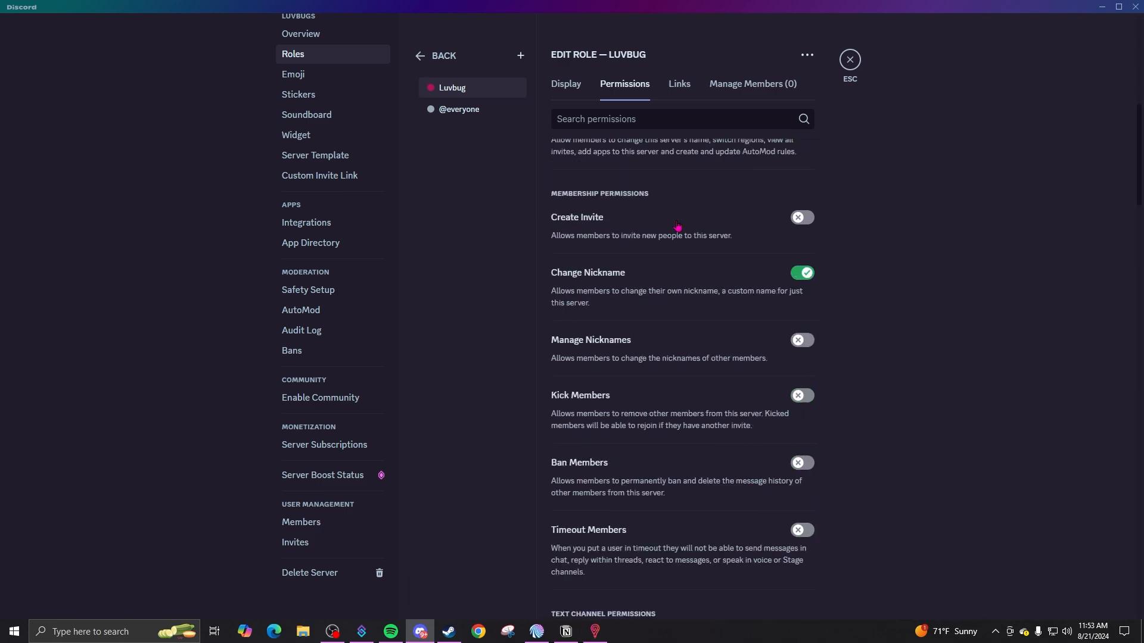
pyautogui.scroll(2, 678, 225)
pyautogui.click(682, 91)
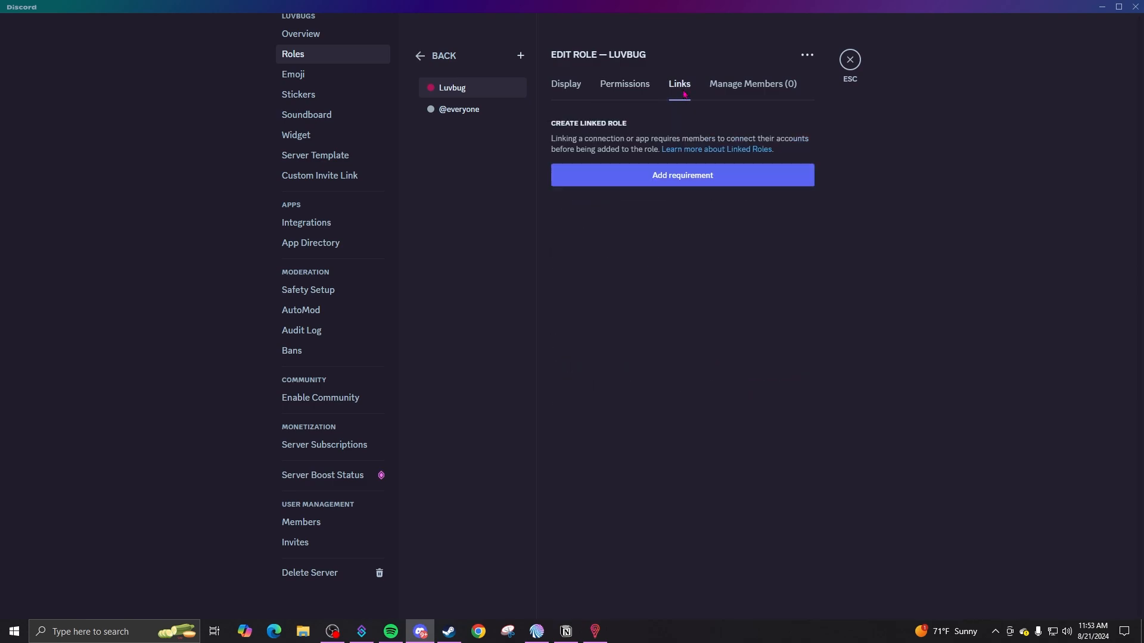
pyautogui.click(736, 87)
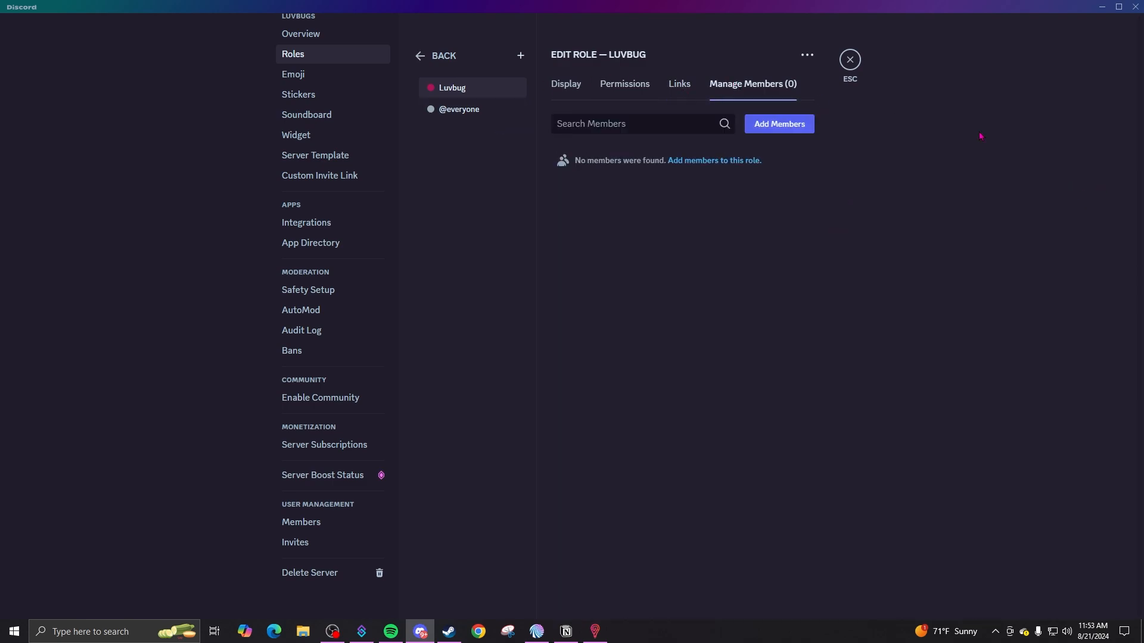
# - Return to the role list and create a new role named Mods
pyautogui.click(443, 58)
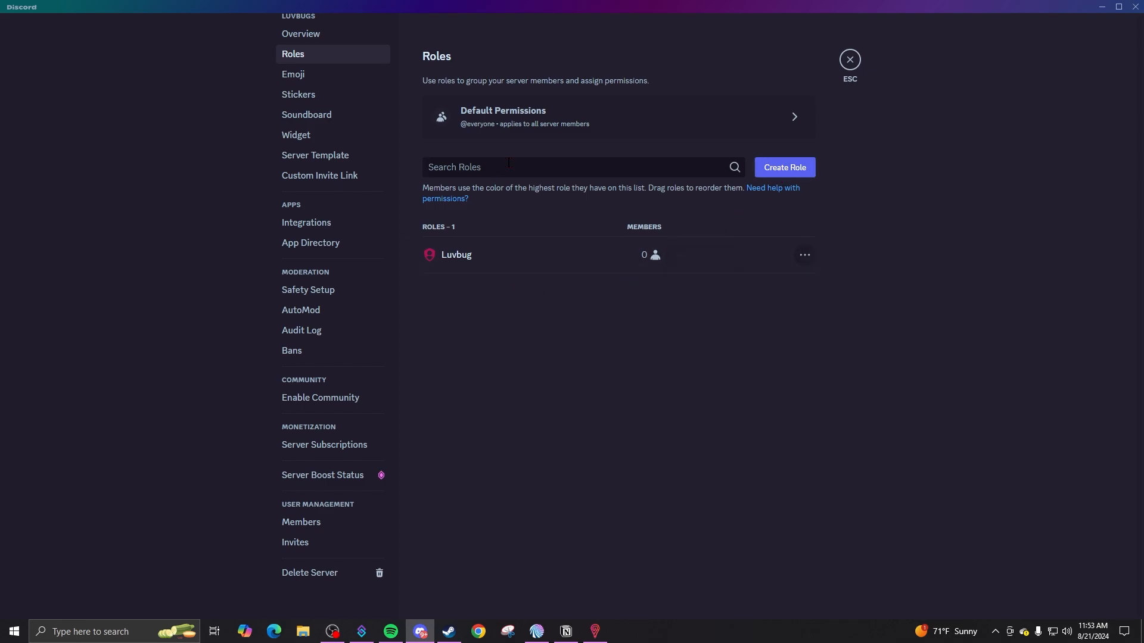
pyautogui.write('Admins')
pyautogui.hotkey('ctrl', 'a')
pyautogui.write('Mods')
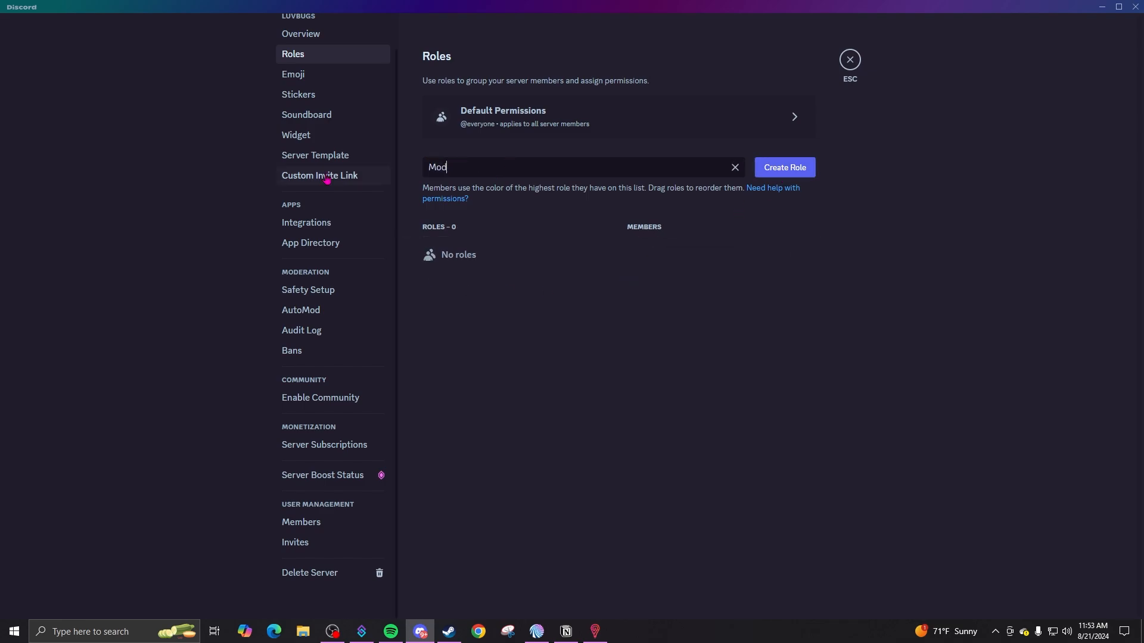
pyautogui.press('Return')
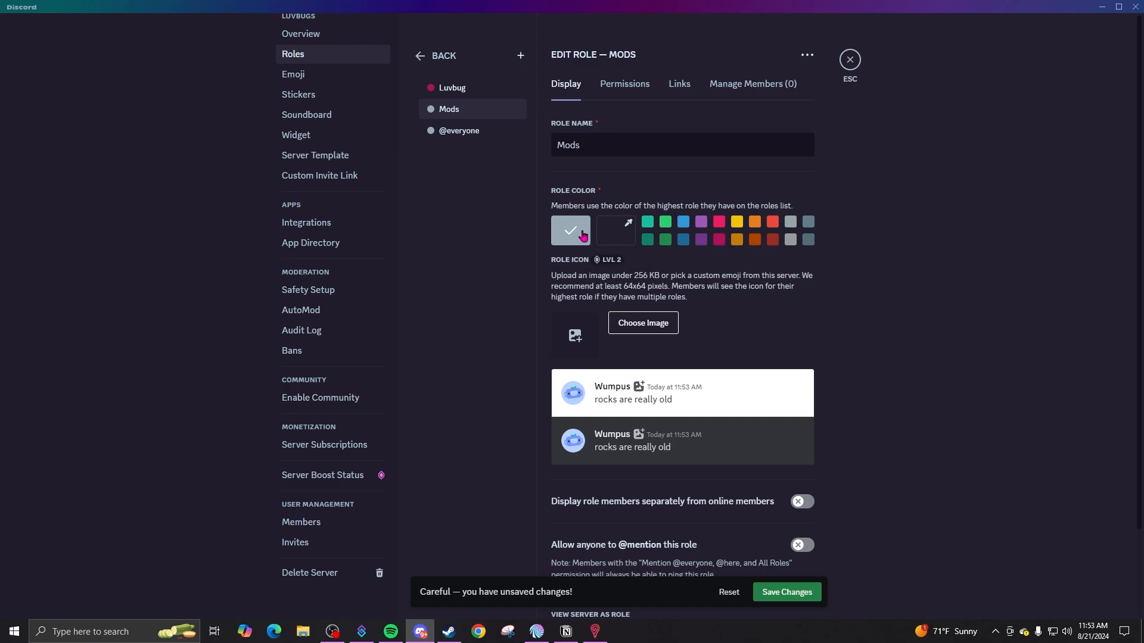
# - Give the Mods role a custom bright red color and display its members separately from online members
pyautogui.click(719, 240)
pyautogui.click(771, 240)
pyautogui.click(615, 231)
pyautogui.moveTo(655, 312); pyautogui.dragTo(790, 224)
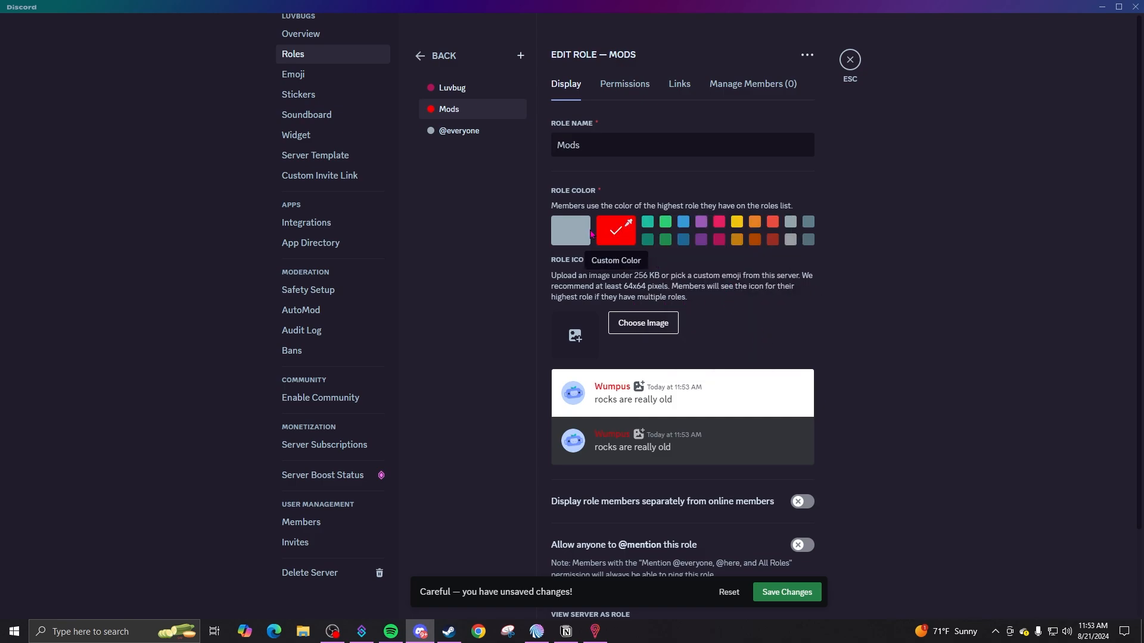
pyautogui.scroll(-2, 656, 265)
pyautogui.click(801, 399)
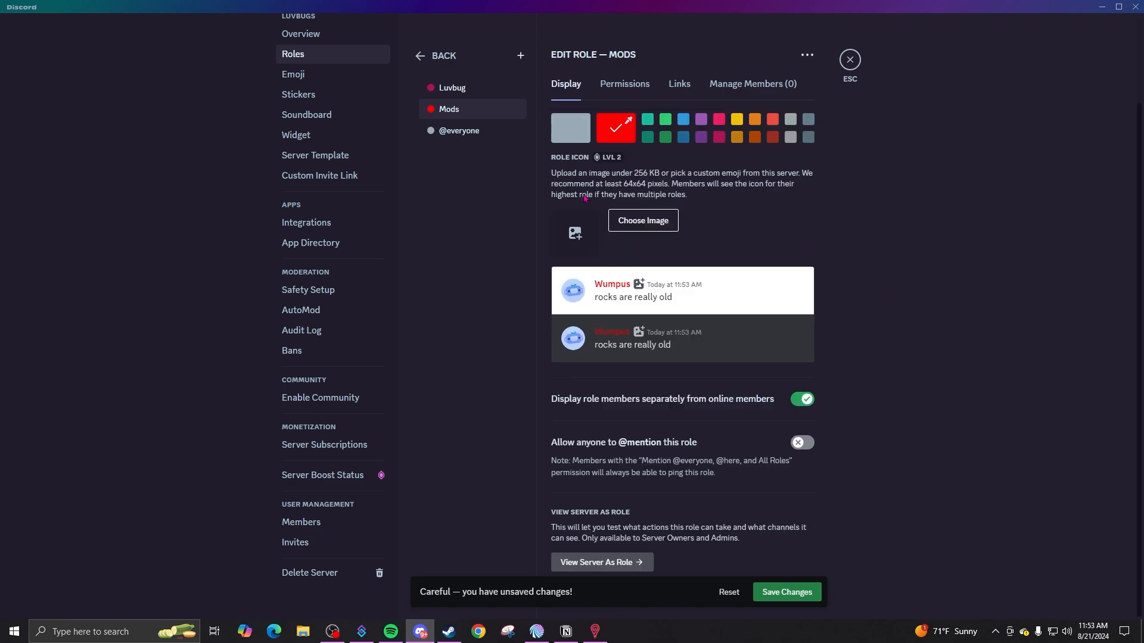
pyautogui.click(626, 442)
# - Turn on View Channels, Manage Channels, Manage Roles, Create Expressions, Manage Expressions and View Audit Log for the Mods role
pyautogui.click(624, 84)
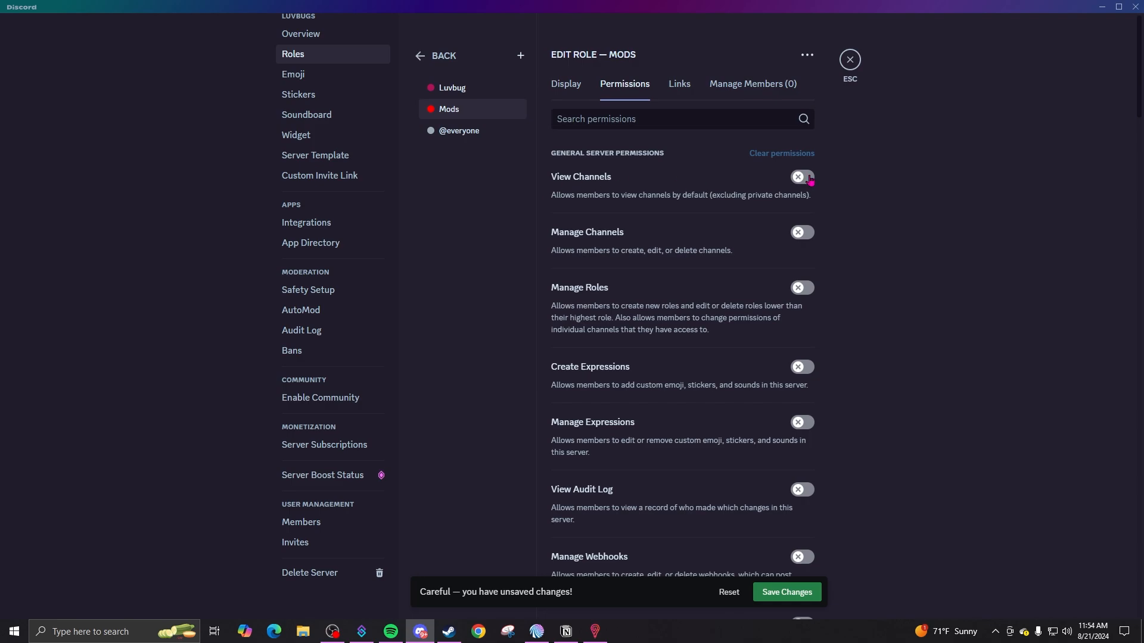
pyautogui.click(809, 178)
pyautogui.click(810, 236)
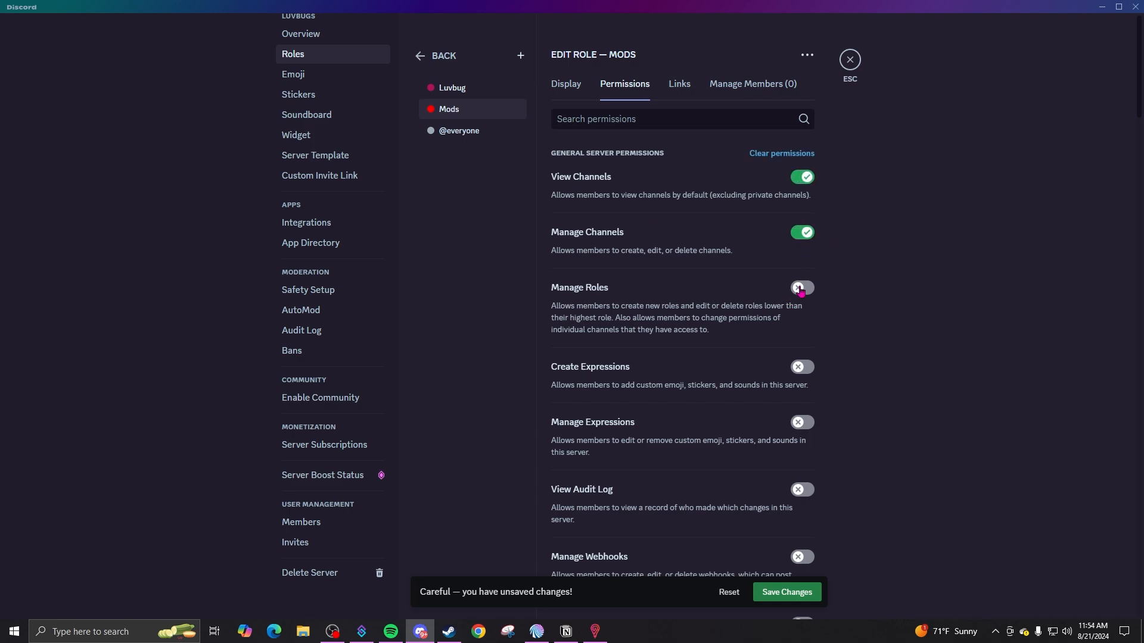
pyautogui.click(805, 290)
pyautogui.click(802, 368)
pyautogui.click(800, 423)
pyautogui.click(802, 490)
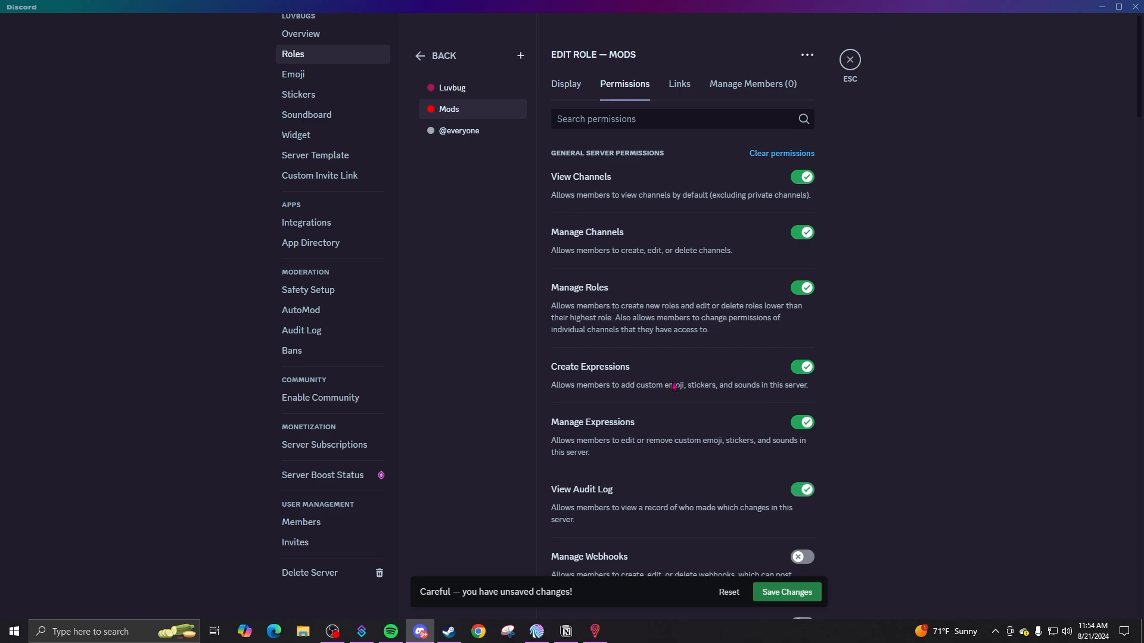
# - Turn on Manage Webhooks, Manage Server, Create Invite, Change Nickname and Manage Nicknames for the Mods role
pyautogui.scroll(-5, 801, 488)
pyautogui.click(802, 260)
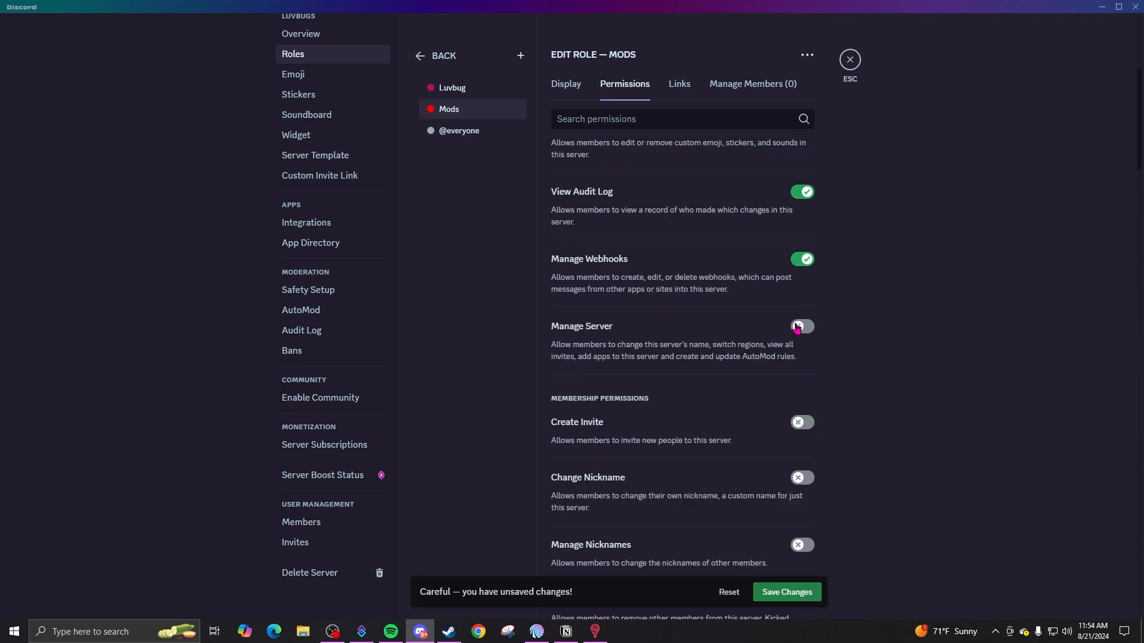
pyautogui.click(803, 326)
pyautogui.click(804, 429)
pyautogui.click(803, 482)
pyautogui.click(802, 546)
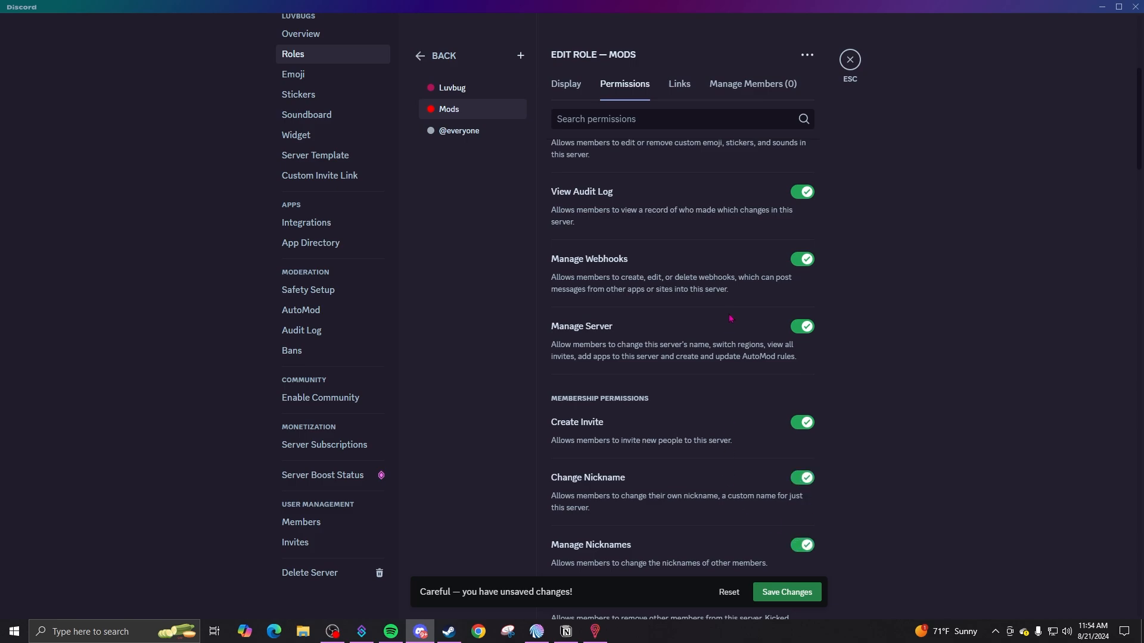
# - Turn on Kick Members, Ban Members and Timeout Members for the Mods role
pyautogui.scroll(-6, 804, 548)
pyautogui.click(803, 243)
pyautogui.click(802, 310)
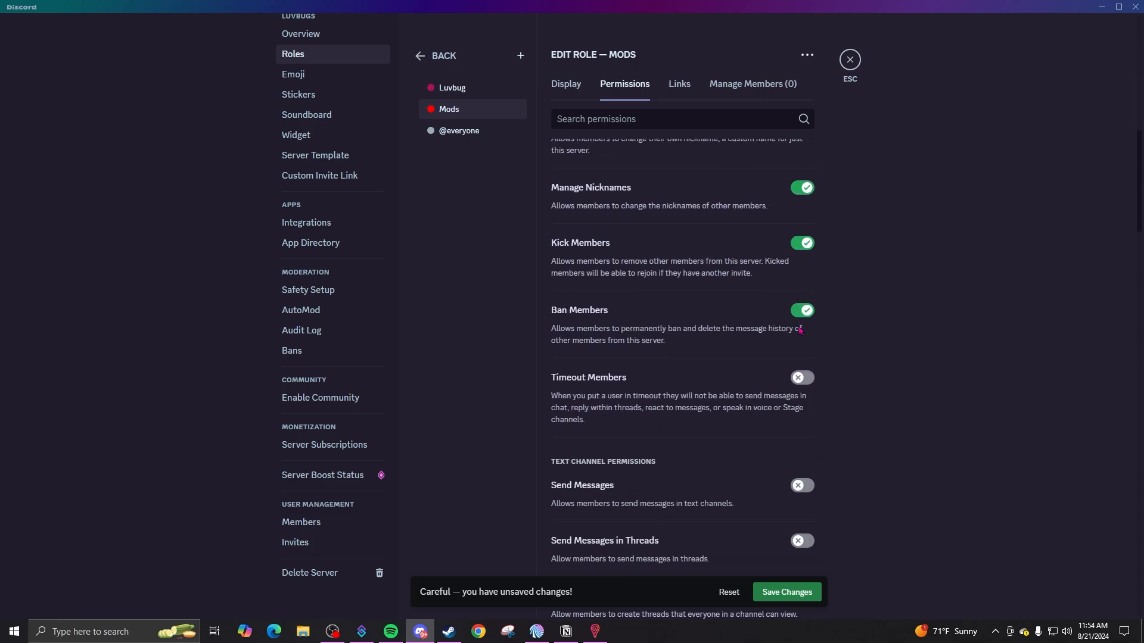
pyautogui.click(802, 378)
# - Turn on Send Messages, Send Messages in Threads, Create Public Threads, Create Private Threads and Embed Links for the Mods role
pyautogui.click(803, 485)
pyautogui.scroll(-3, 732, 467)
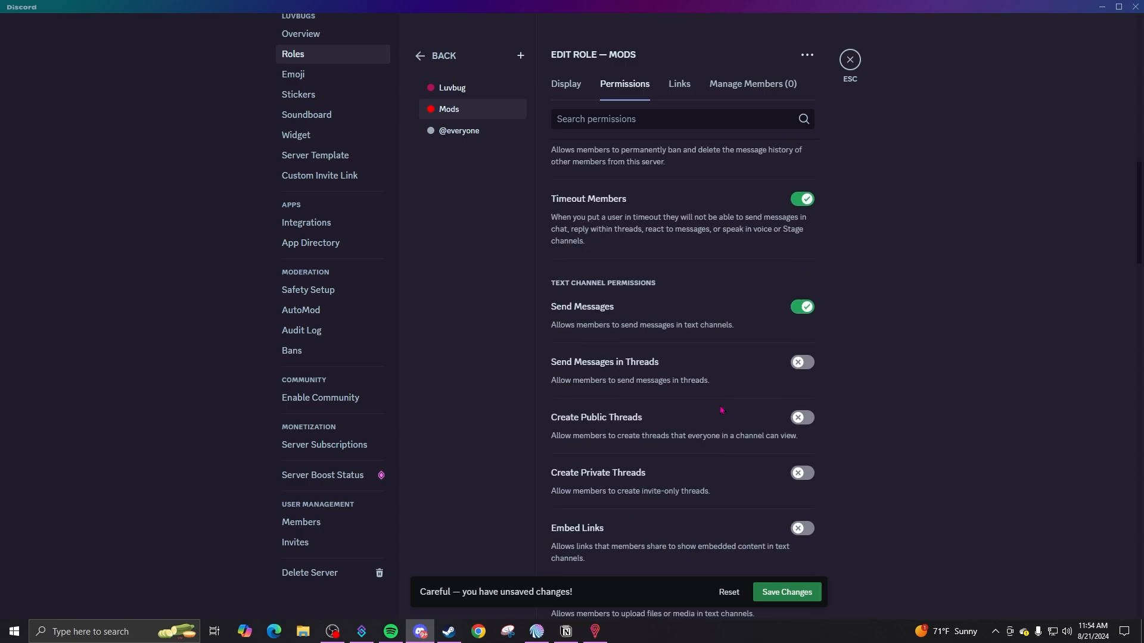
pyautogui.click(802, 363)
pyautogui.click(802, 418)
pyautogui.click(802, 473)
pyautogui.click(803, 528)
pyautogui.scroll(-6, 801, 525)
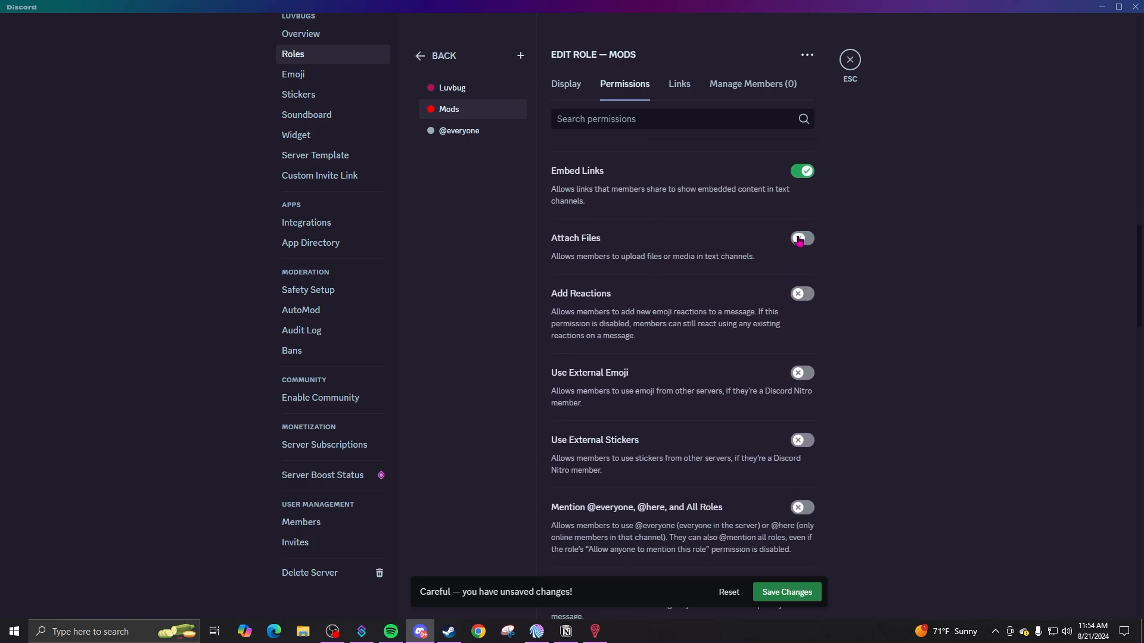
pyautogui.click(800, 239)
pyautogui.click(802, 294)
pyautogui.click(802, 374)
pyautogui.click(801, 441)
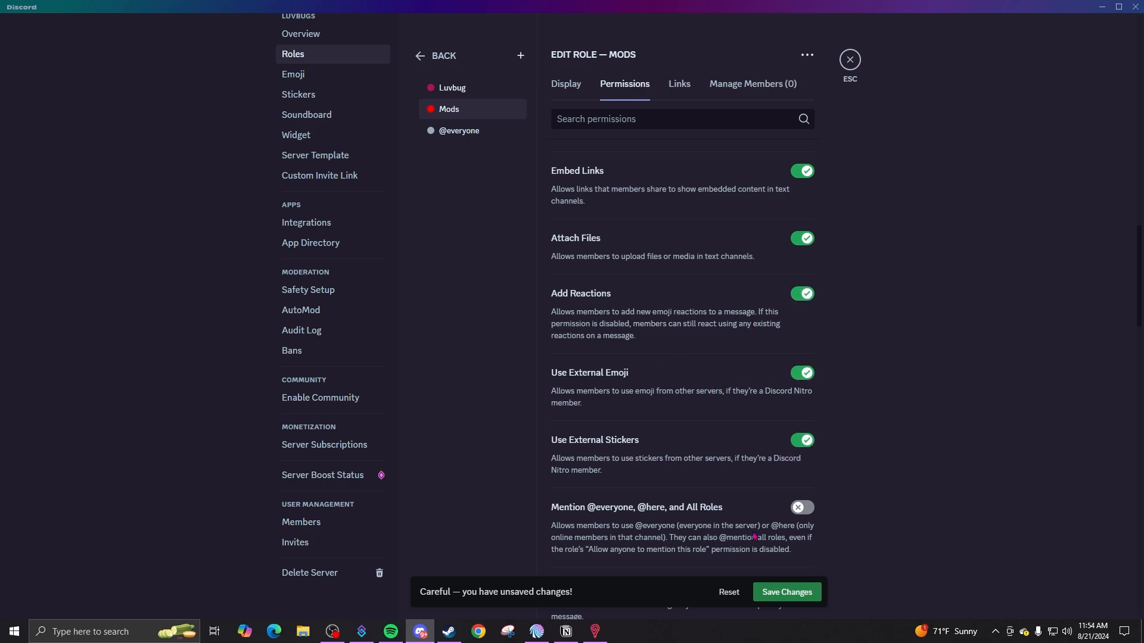
pyautogui.click(802, 508)
# - Turn on Manage Messages, Manage Threads, Read Message History and Send Text-to-Speech Messages for the Mods role
pyautogui.scroll(-4, 667, 364)
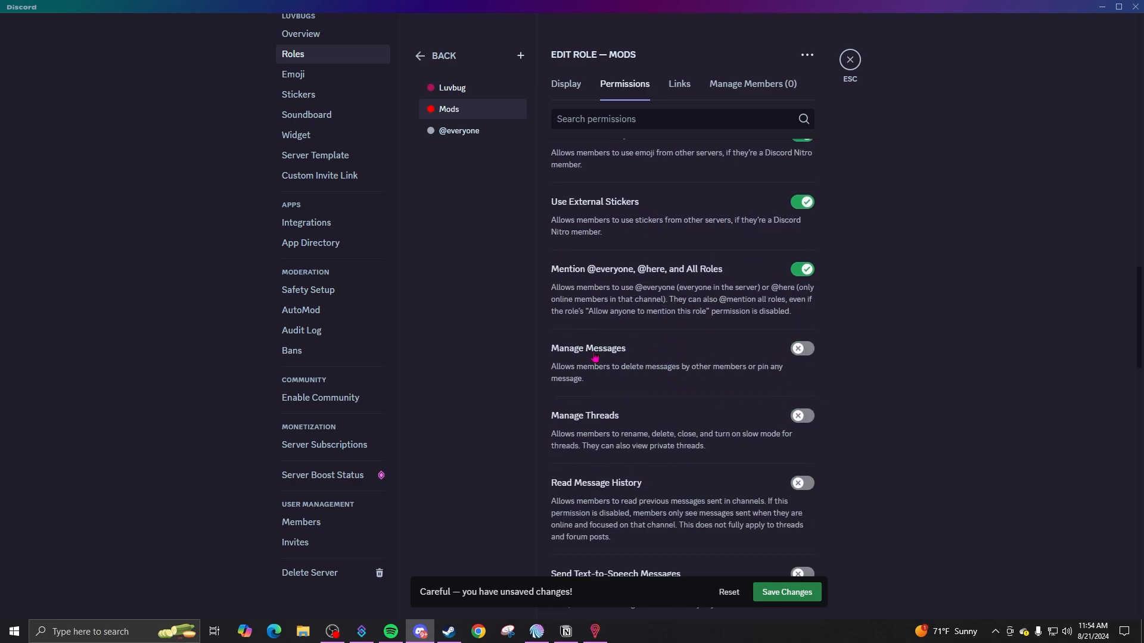
pyautogui.click(801, 349)
pyautogui.click(802, 416)
pyautogui.click(802, 483)
pyautogui.scroll(-5, 798, 488)
pyautogui.click(802, 277)
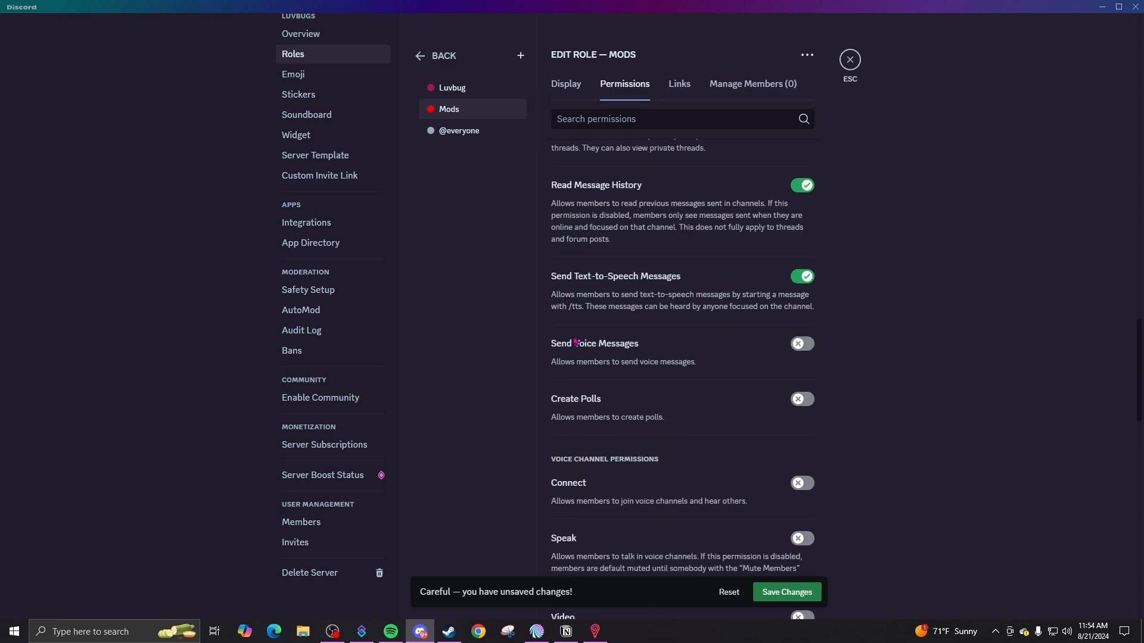
# - Turn on Send Voice Messages, Create Polls, Connect, Speak, Video, Use Soundboard, Use External Sounds and Use Voice Activity for the Mods role
pyautogui.click(810, 344)
pyautogui.click(802, 399)
pyautogui.scroll(-5, 751, 437)
pyautogui.click(802, 185)
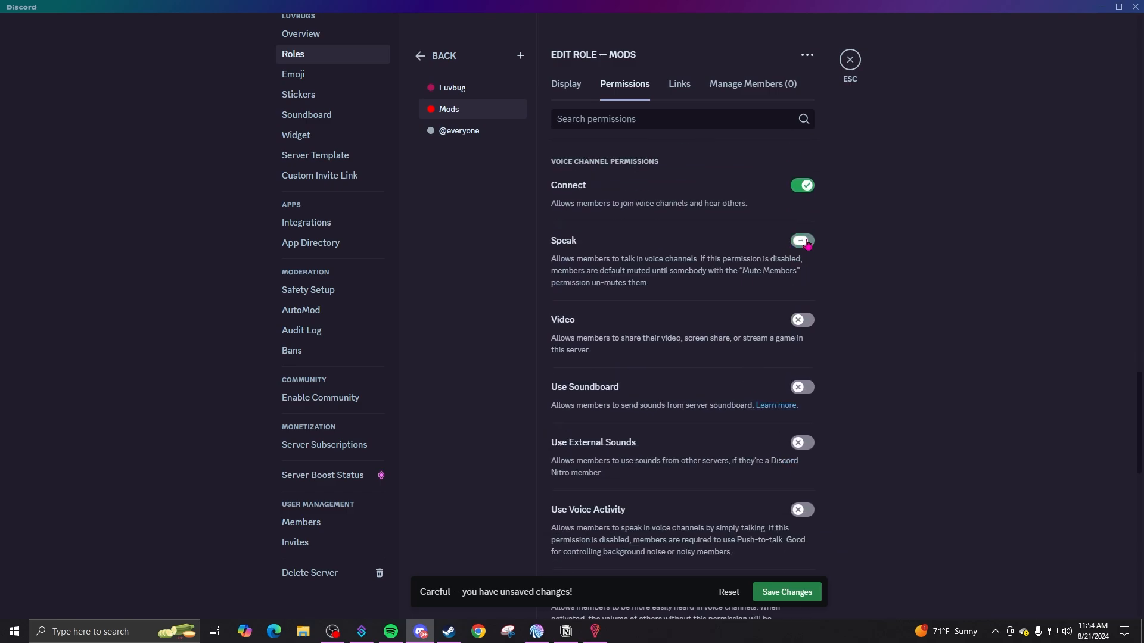
pyautogui.click(802, 241)
pyautogui.click(802, 320)
pyautogui.click(802, 387)
pyautogui.click(802, 443)
pyautogui.click(802, 510)
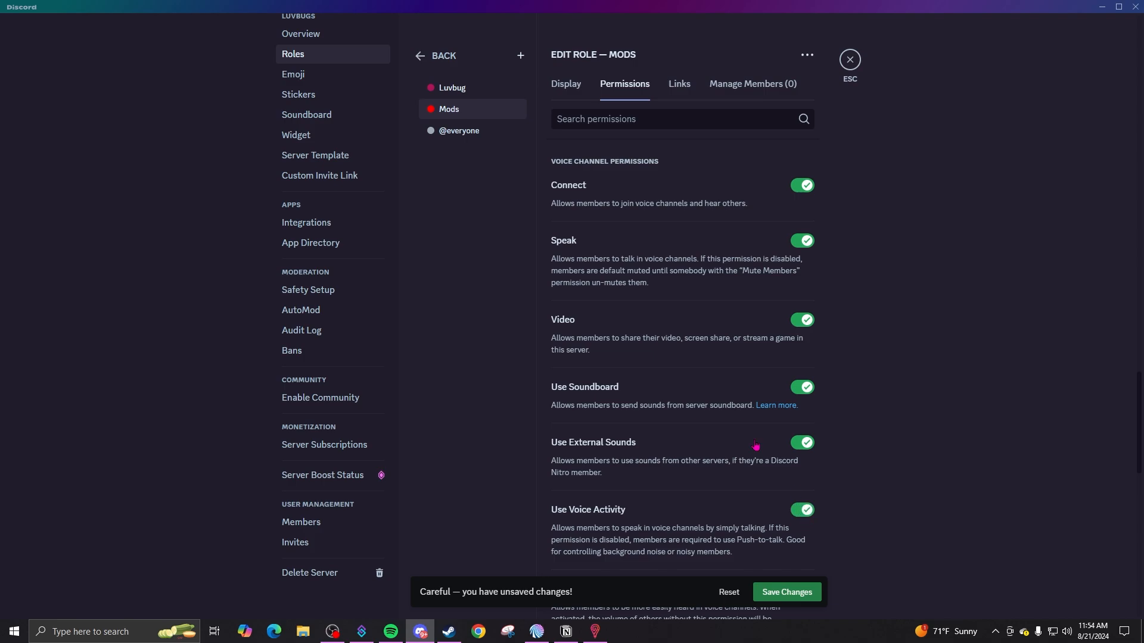
# - Turn on Mute Members, Deafen Members, Move Members and Set Voice Channel Status for the Mods role, leaving Priority Speaker off
pyautogui.scroll(-6, 755, 445)
pyautogui.click(798, 232)
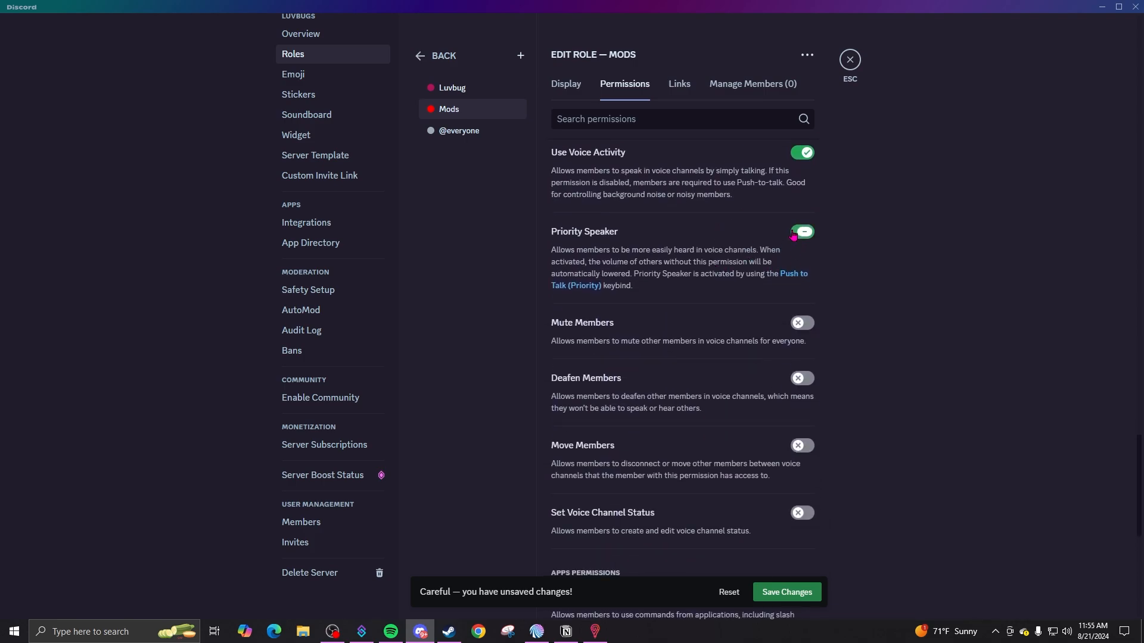
pyautogui.click(794, 236)
pyautogui.click(799, 324)
pyautogui.click(800, 379)
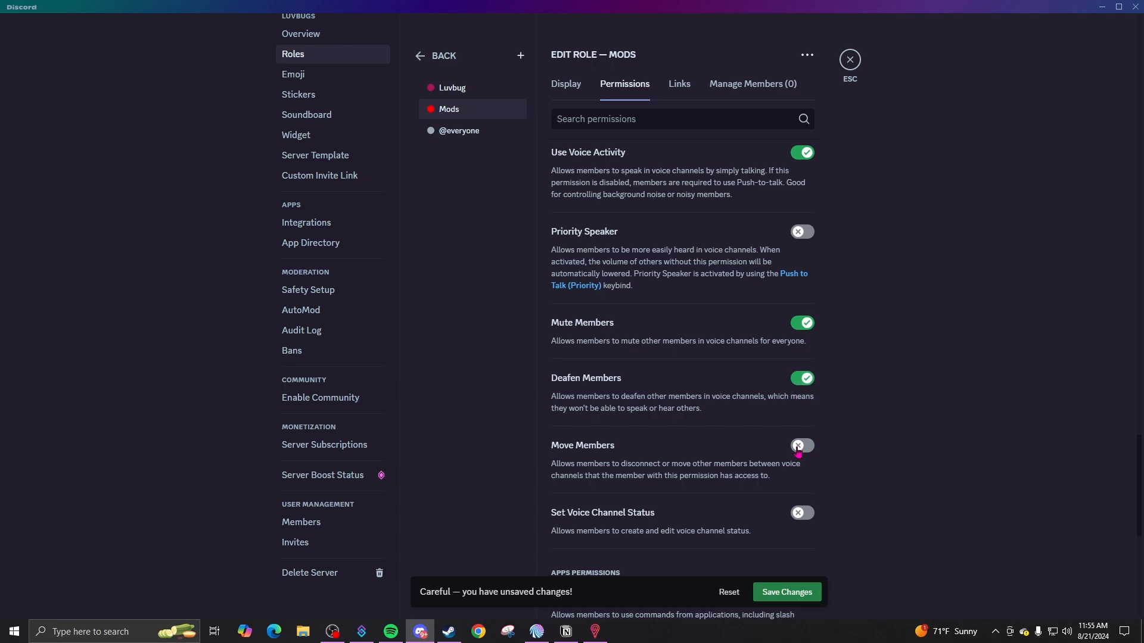
pyautogui.click(798, 448)
pyautogui.click(802, 514)
# - Turn on Use Application Commands, Use Activities, Use External Apps, Create Events and Manage Events for the Mods role
pyautogui.scroll(-3, 669, 339)
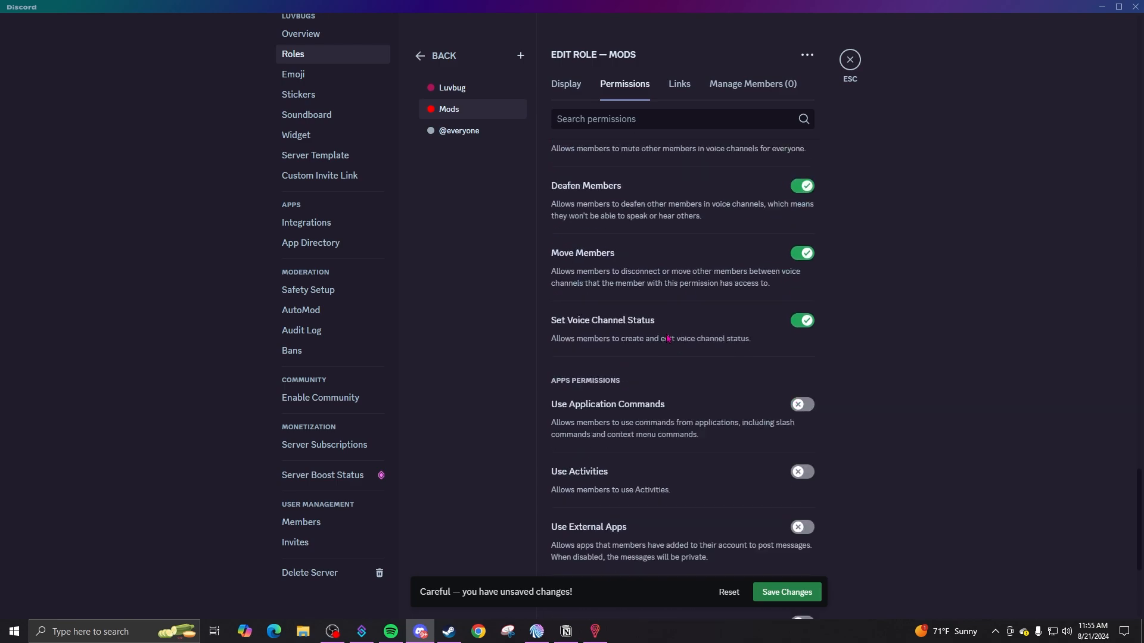
pyautogui.scroll(-3, 667, 335)
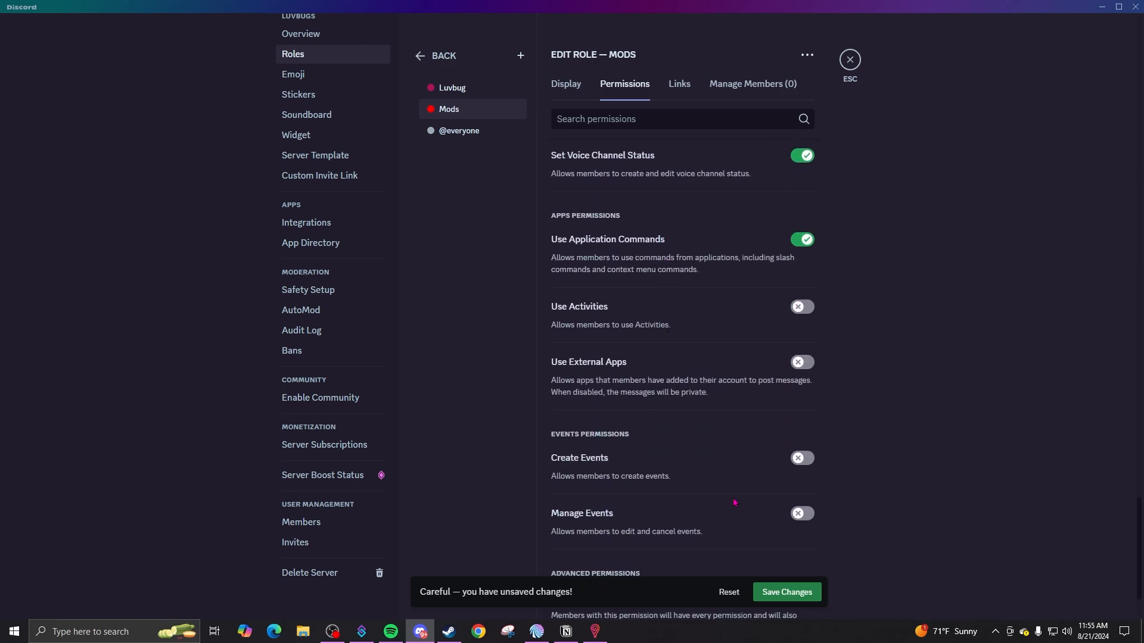
pyautogui.click(802, 513)
pyautogui.click(801, 459)
pyautogui.click(803, 365)
pyautogui.click(799, 307)
pyautogui.scroll(-2, 739, 324)
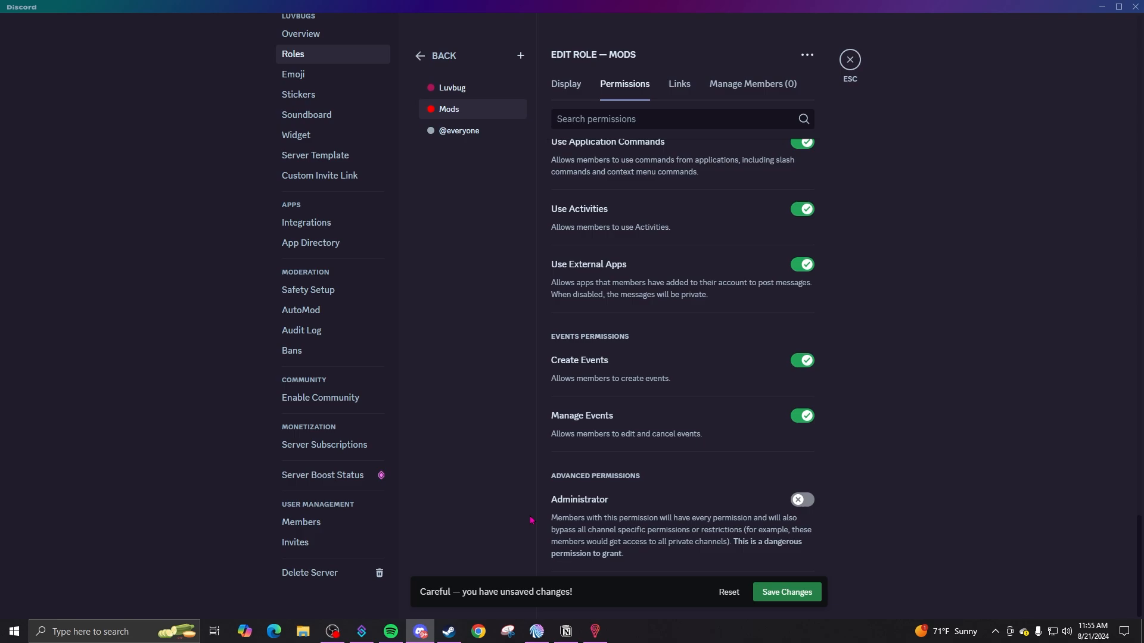
# - Move the Mods role above Luvbug in the server's role list and save the changes
pyautogui.click(436, 56)
pyautogui.moveTo(411, 288); pyautogui.dragTo(413, 245)
pyautogui.click(787, 592)
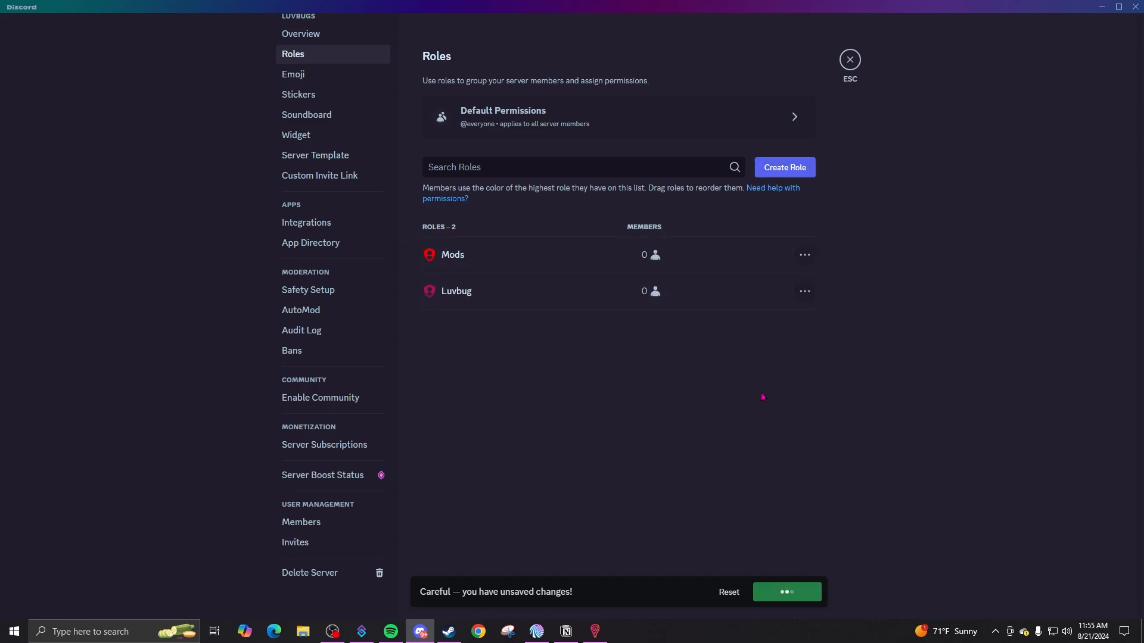
# - Look through the server's Emoji, Stickers, Soundboard, Widget, Server Template, Custom Invite Link and Integrations settings
pyautogui.click(293, 74)
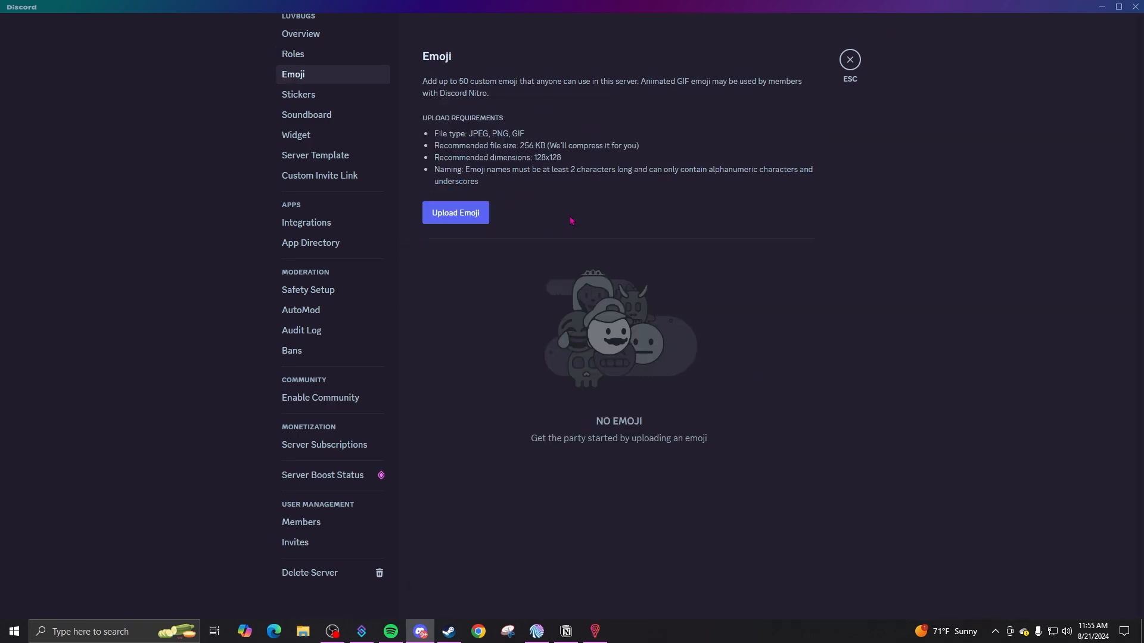
pyautogui.click(351, 93)
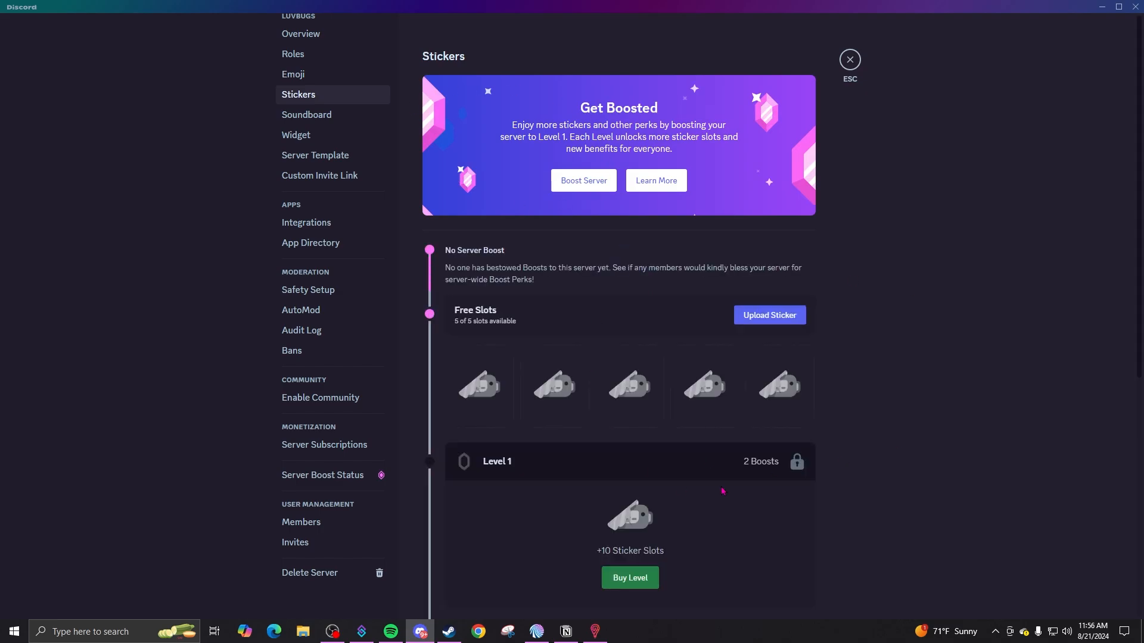
pyautogui.scroll(-6, 723, 491)
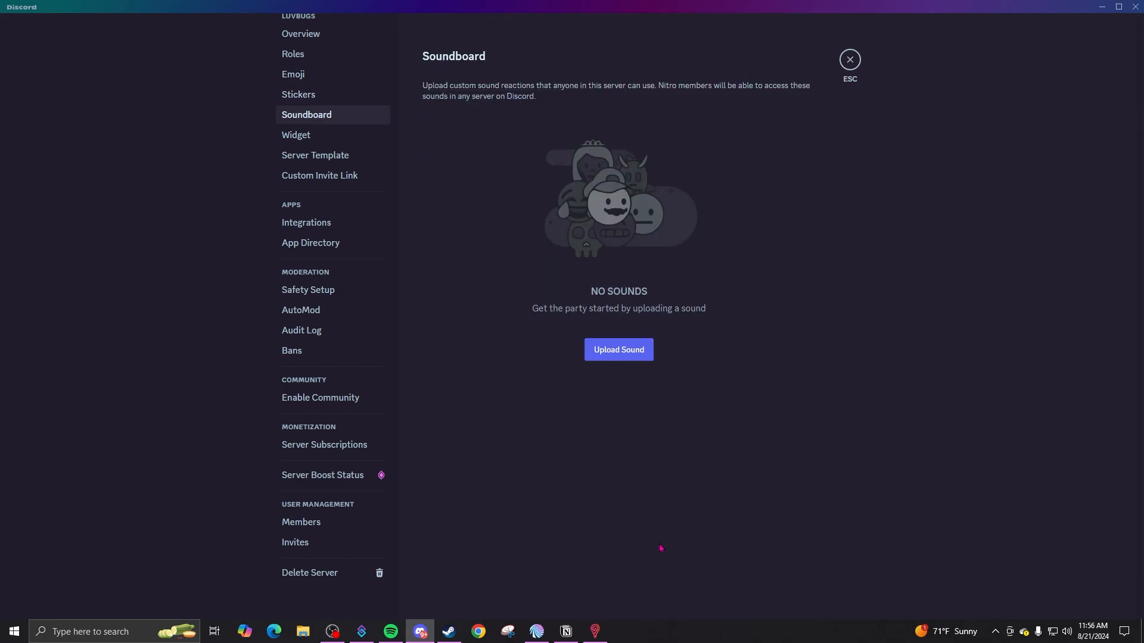
pyautogui.click(297, 134)
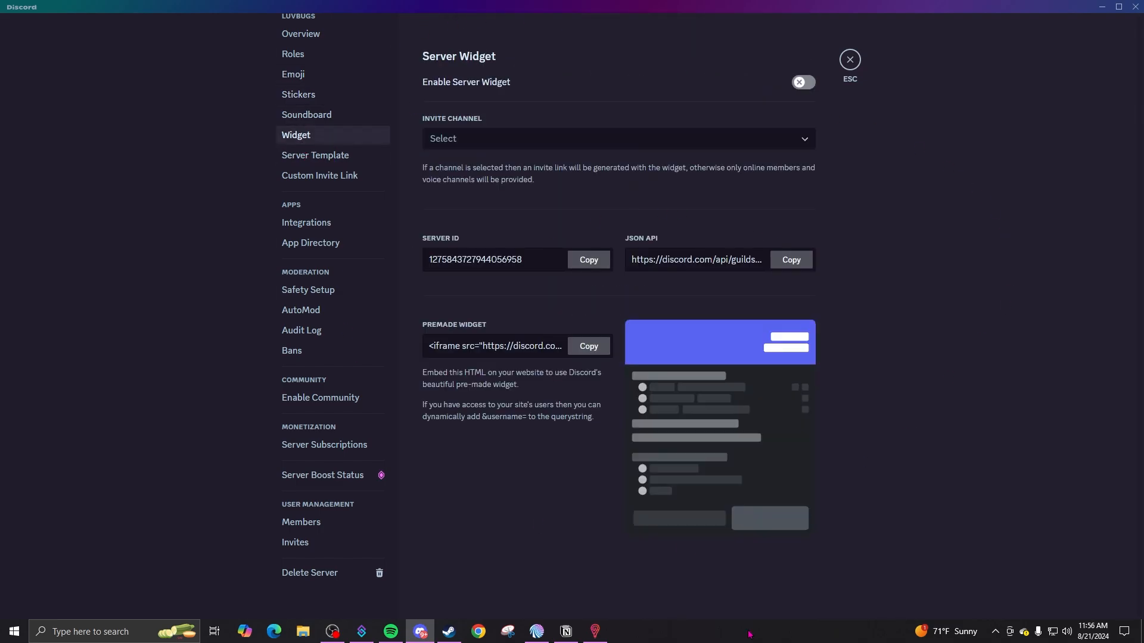
pyautogui.click(315, 155)
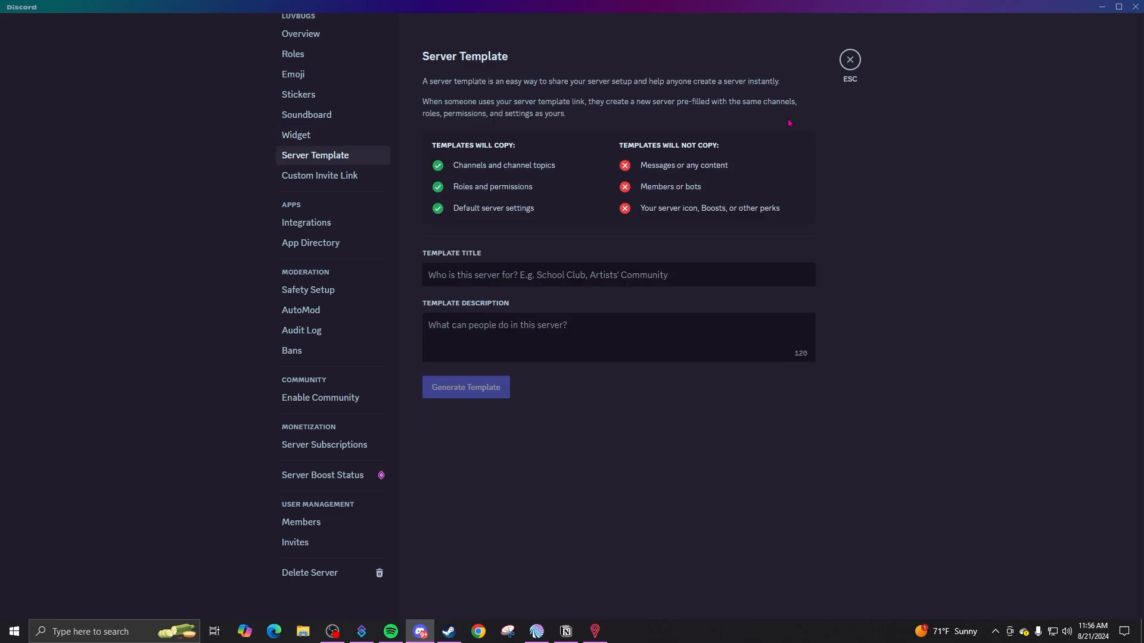
pyautogui.click(319, 175)
pyautogui.click(352, 223)
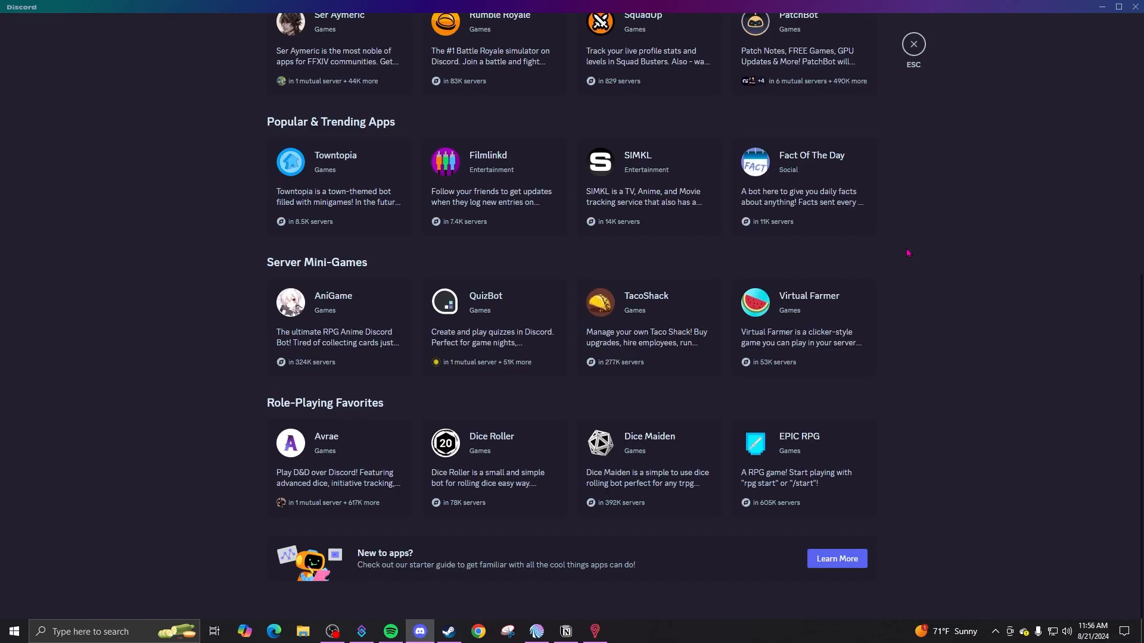
# - Browse the App Directory's featured apps and the first two pages of its Games category
pyautogui.scroll(8, 907, 253)
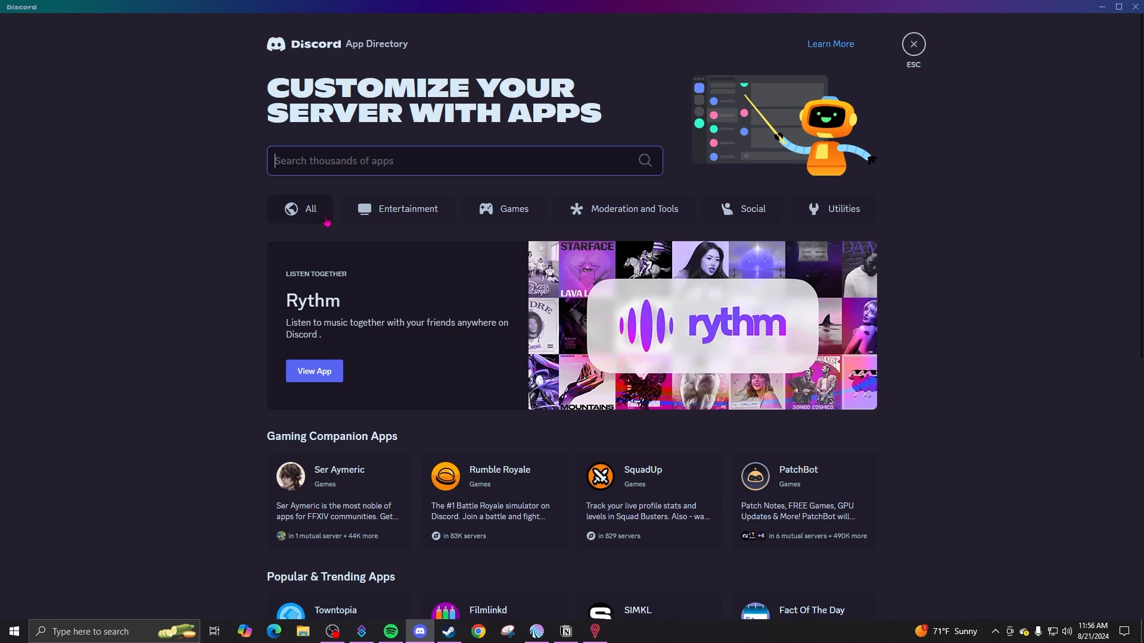
pyautogui.scroll(-4, 531, 346)
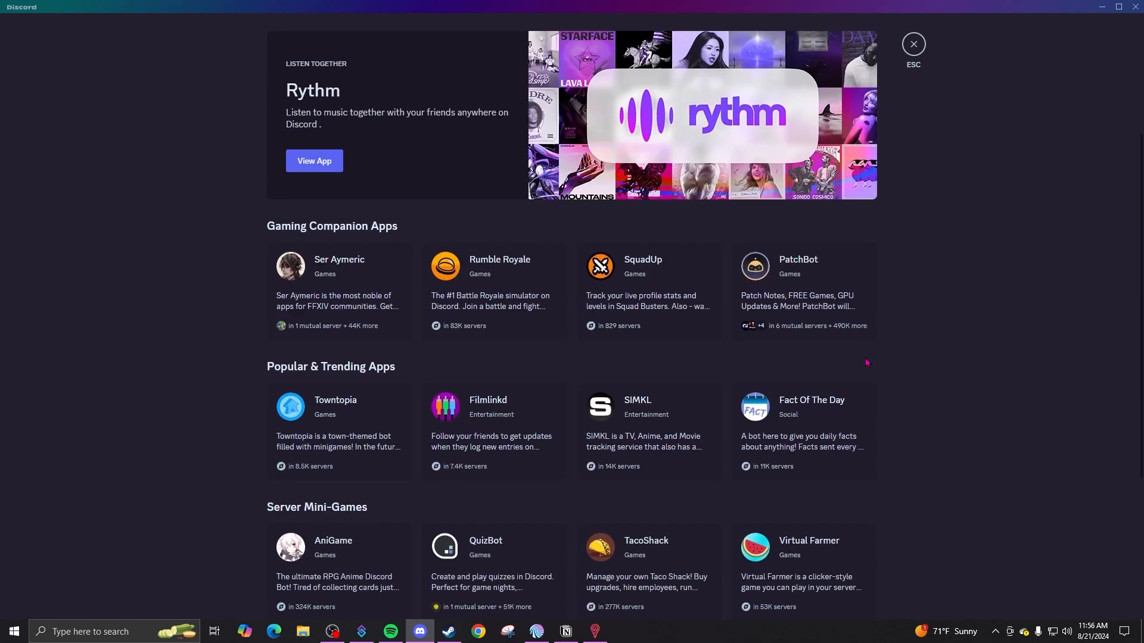
pyautogui.scroll(4, 624, 602)
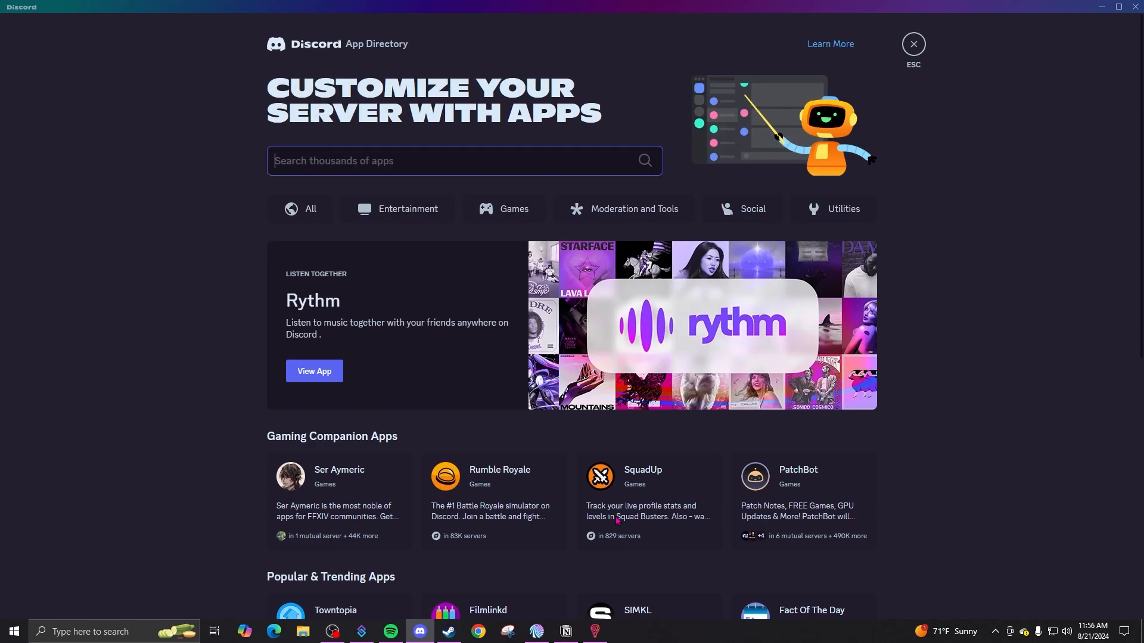
pyautogui.click(523, 213)
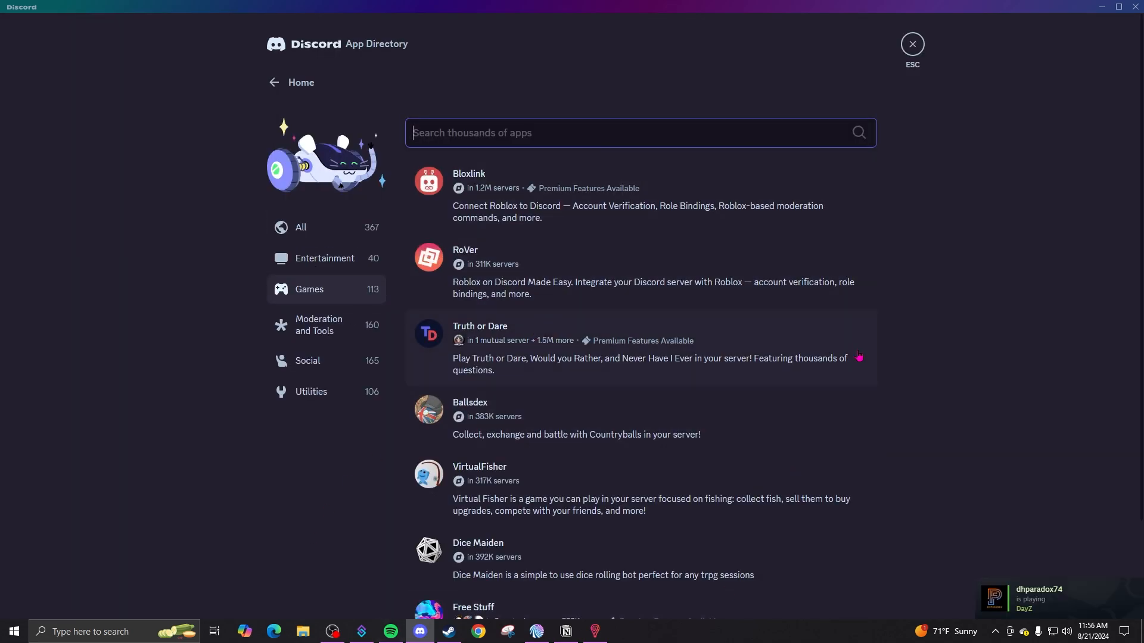
pyautogui.scroll(-2, 858, 357)
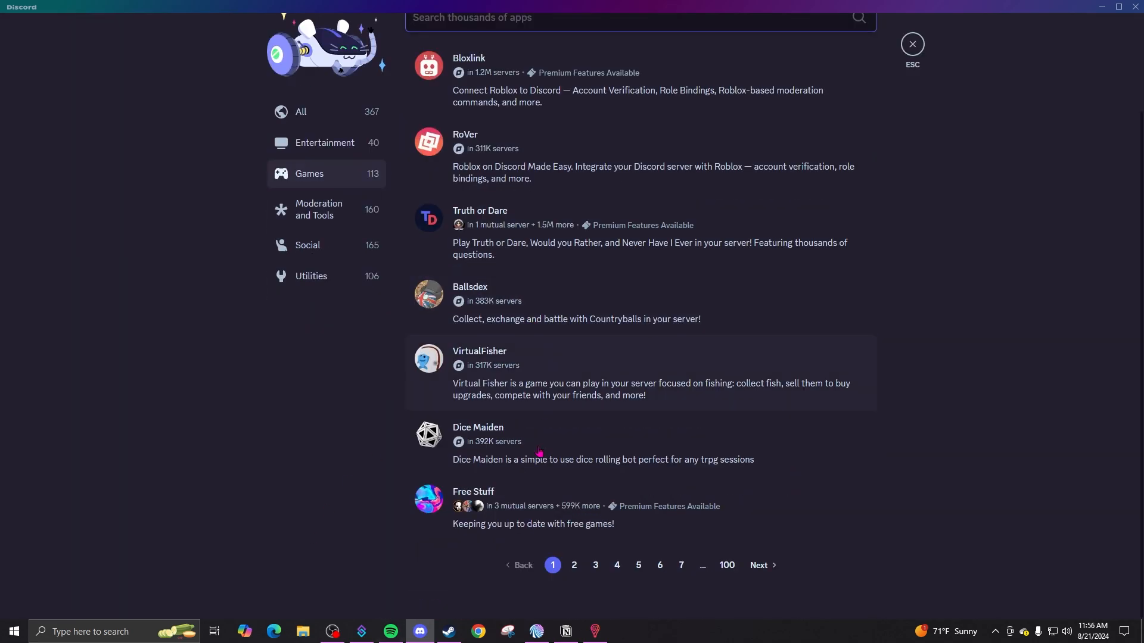
pyautogui.click(574, 565)
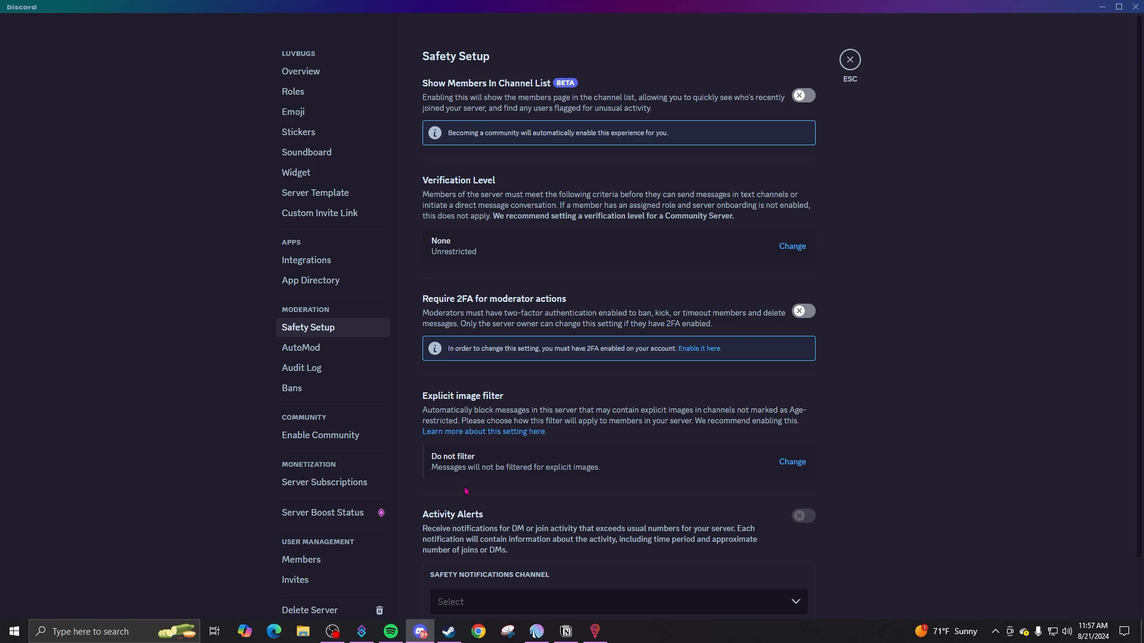
# - Review the server's Safety Setup, AutoMod, Bans and Enable Community settings
pyautogui.scroll(-1, 656, 473)
pyautogui.scroll(-2, 656, 474)
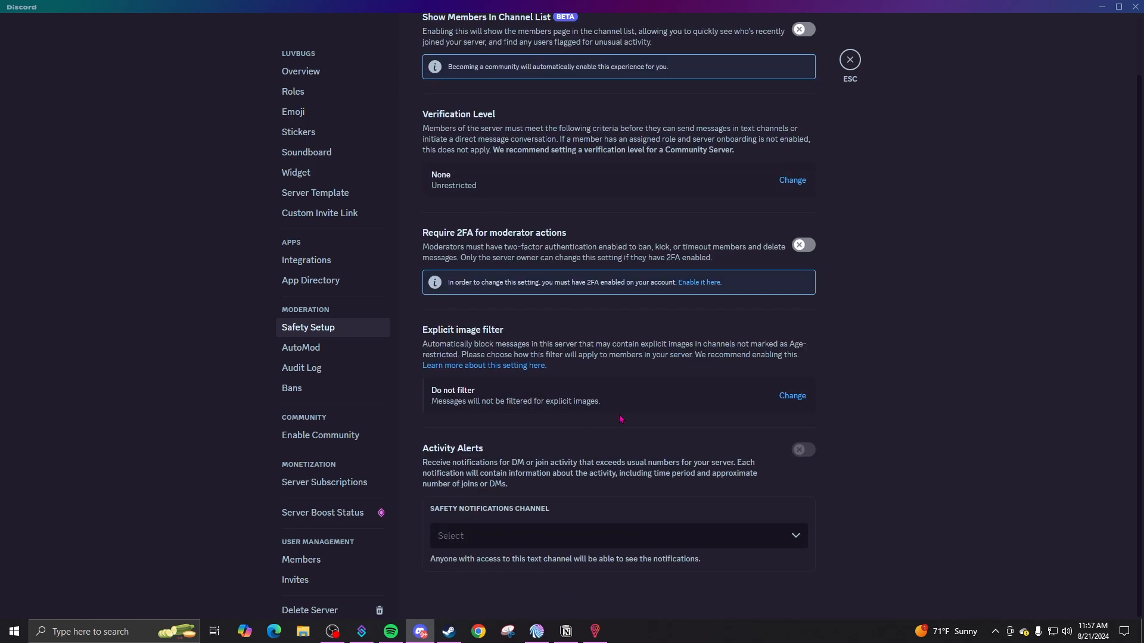
pyautogui.click(300, 347)
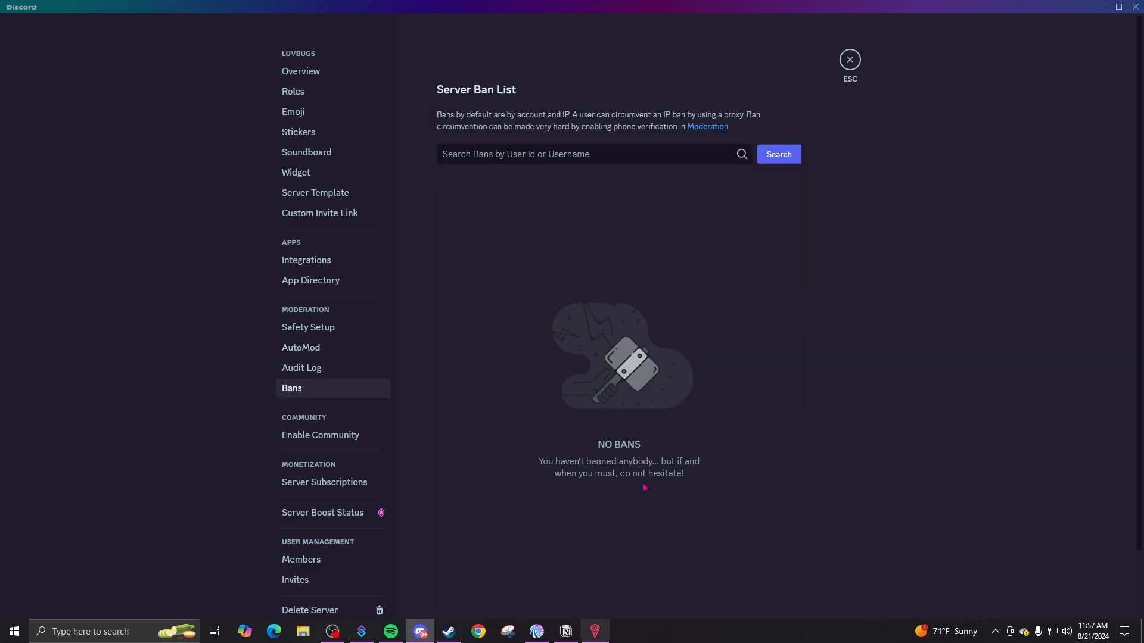
pyautogui.click(318, 442)
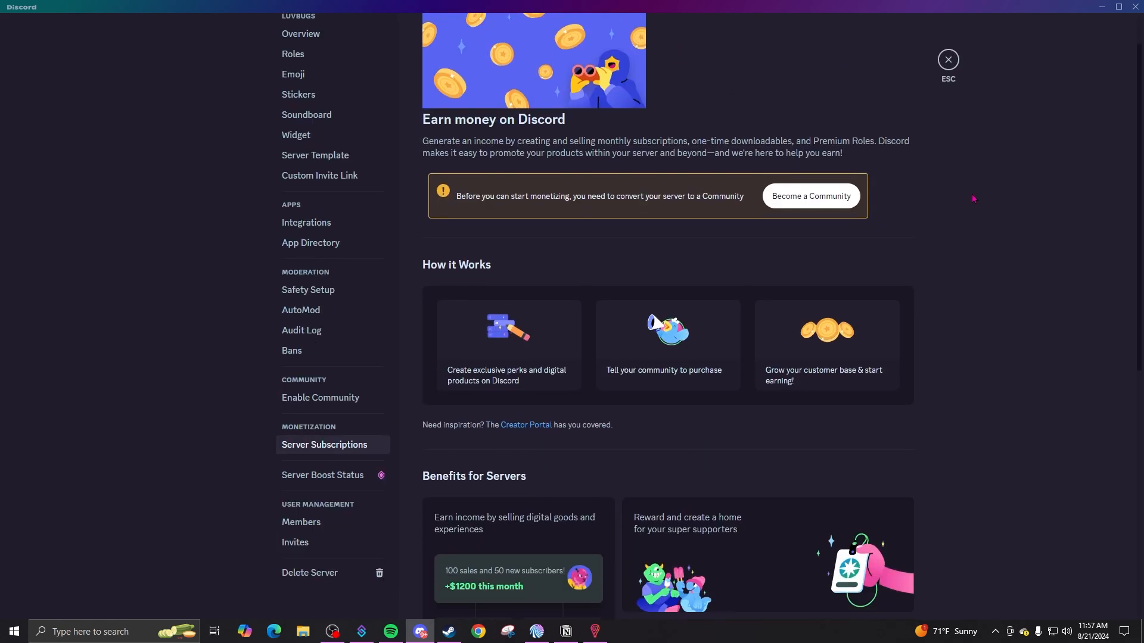
# - Review the Server Subscriptions, Server Boost Status, Members and Invites settings, and return to the server's general channel
pyautogui.scroll(-3, 973, 199)
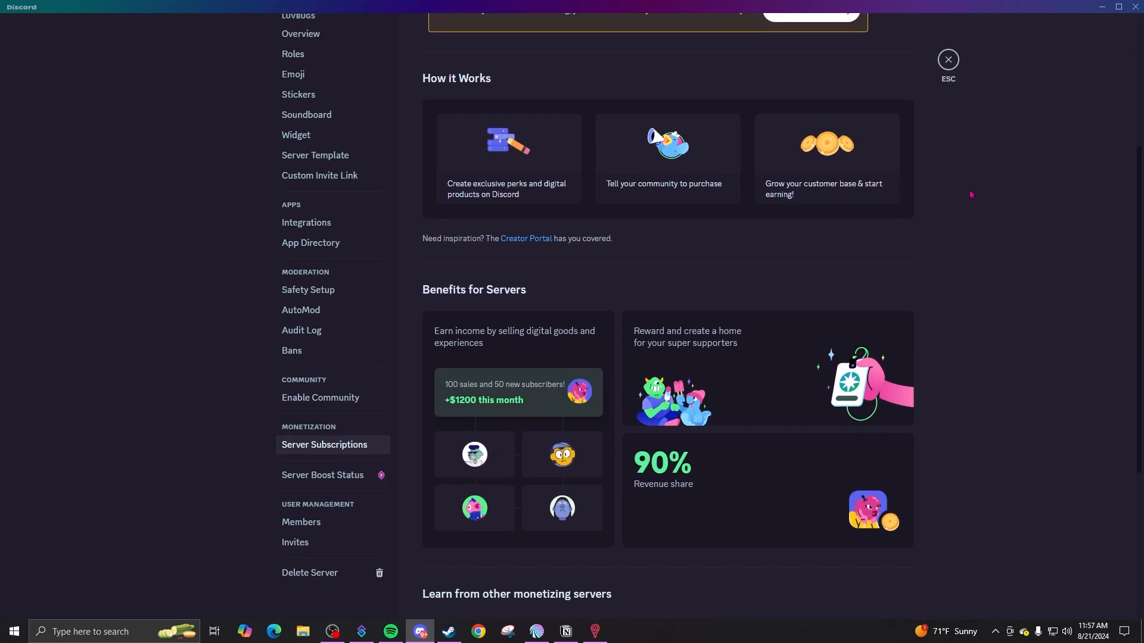
pyautogui.scroll(4, 861, 252)
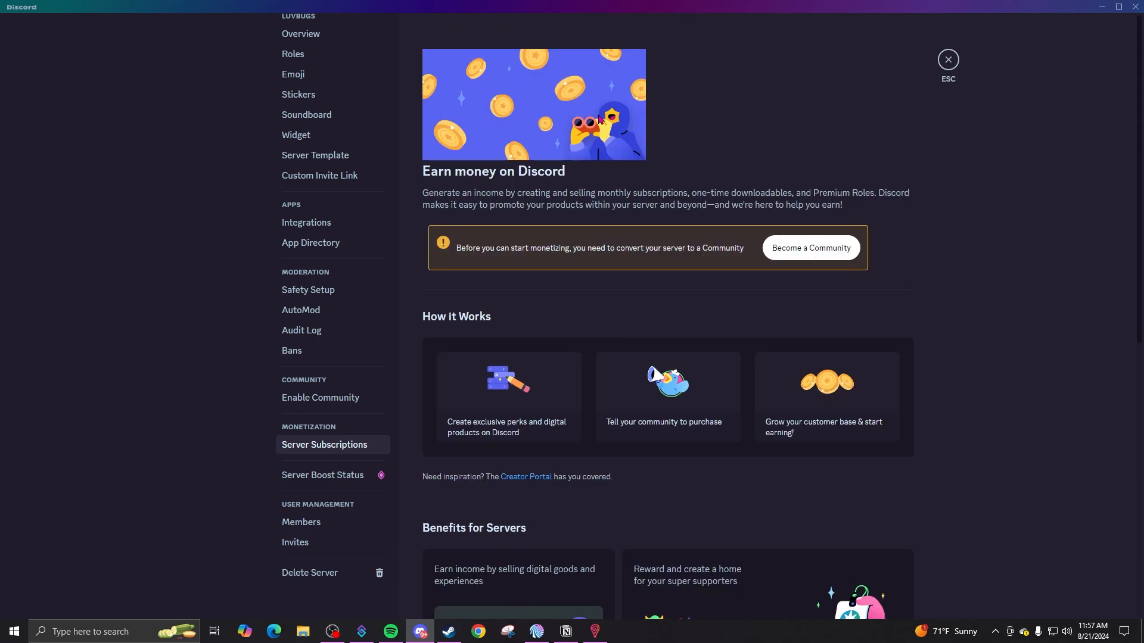
pyautogui.scroll(-3, 671, 205)
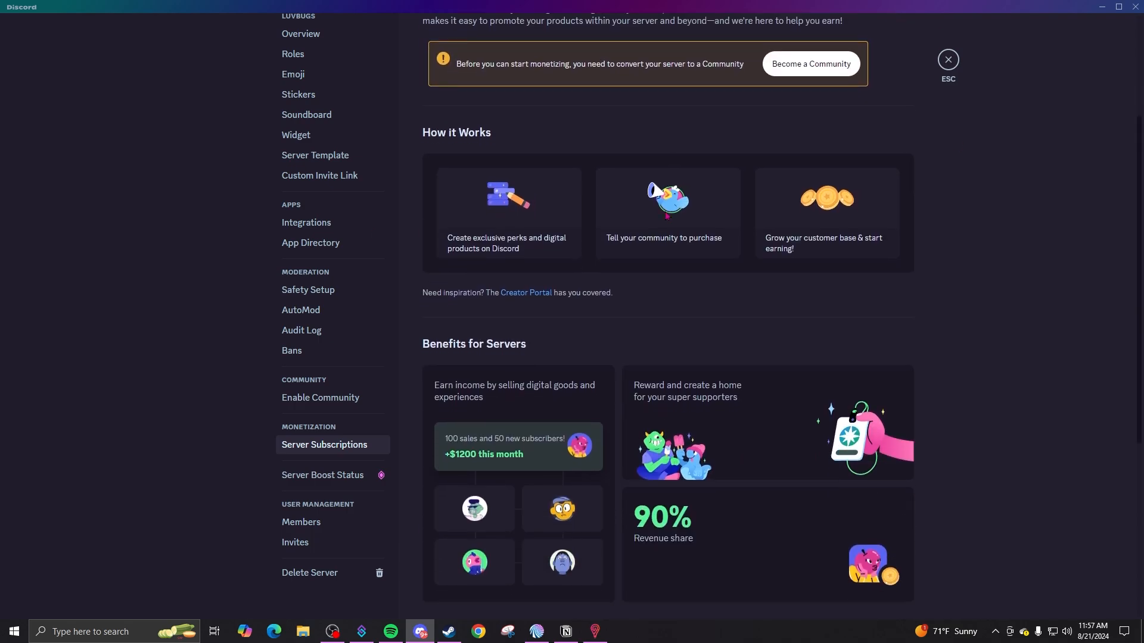
pyautogui.click(357, 475)
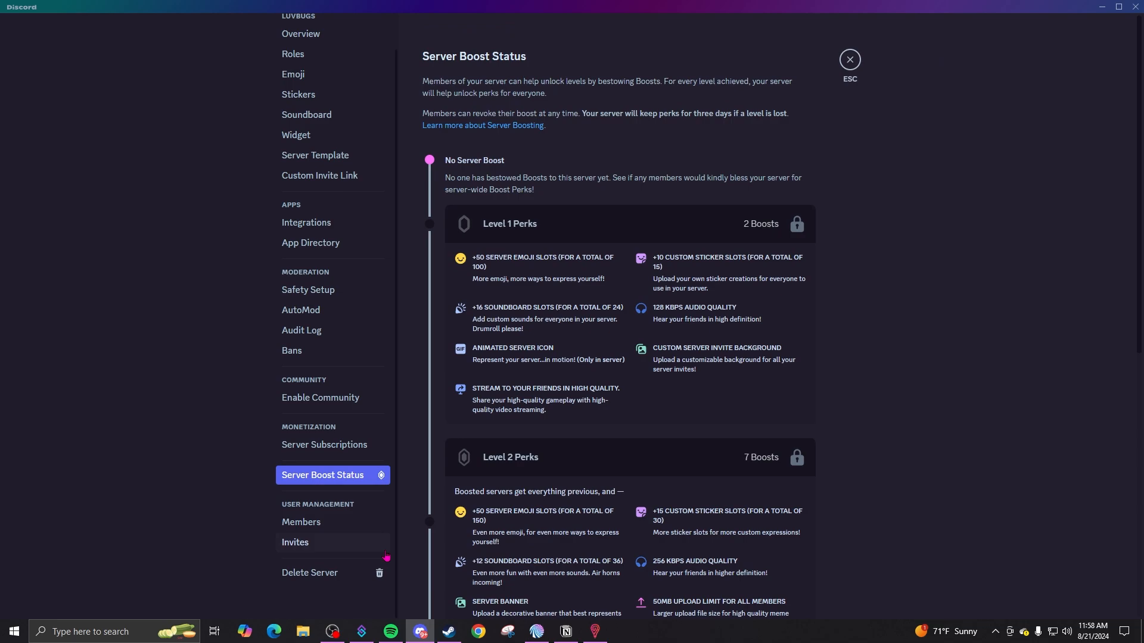
pyautogui.click(372, 522)
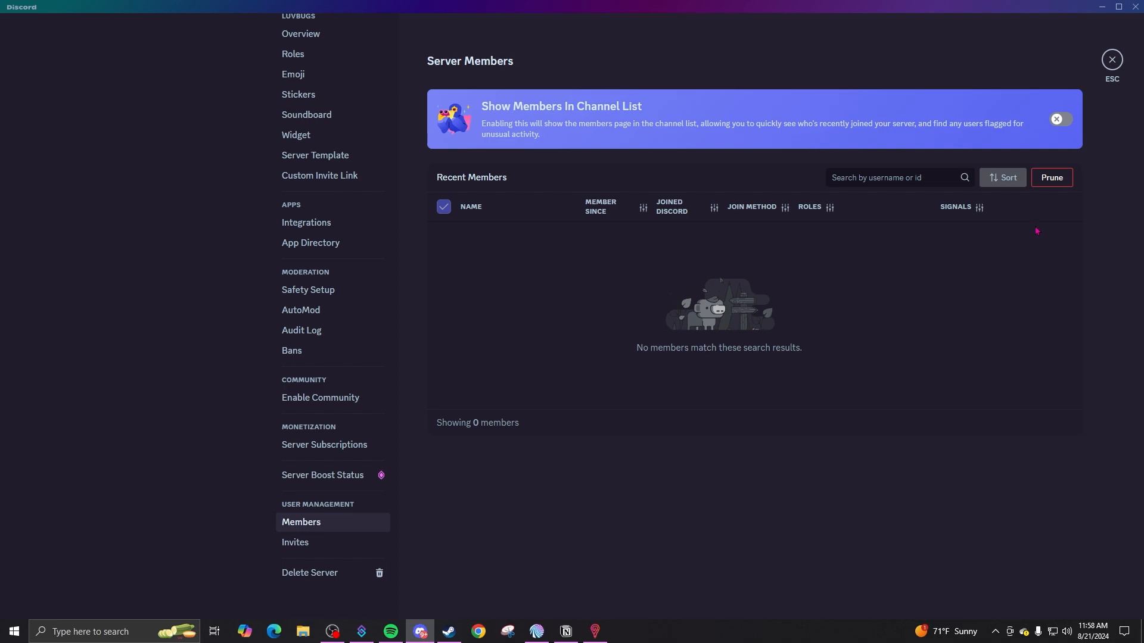
pyautogui.click(334, 542)
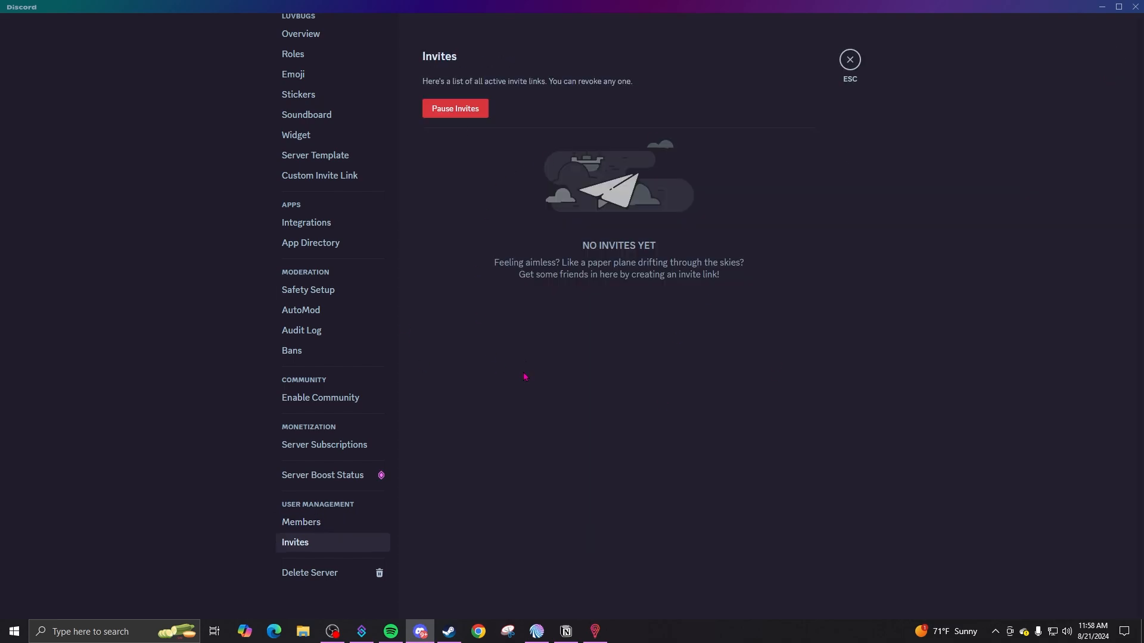
pyautogui.click(850, 59)
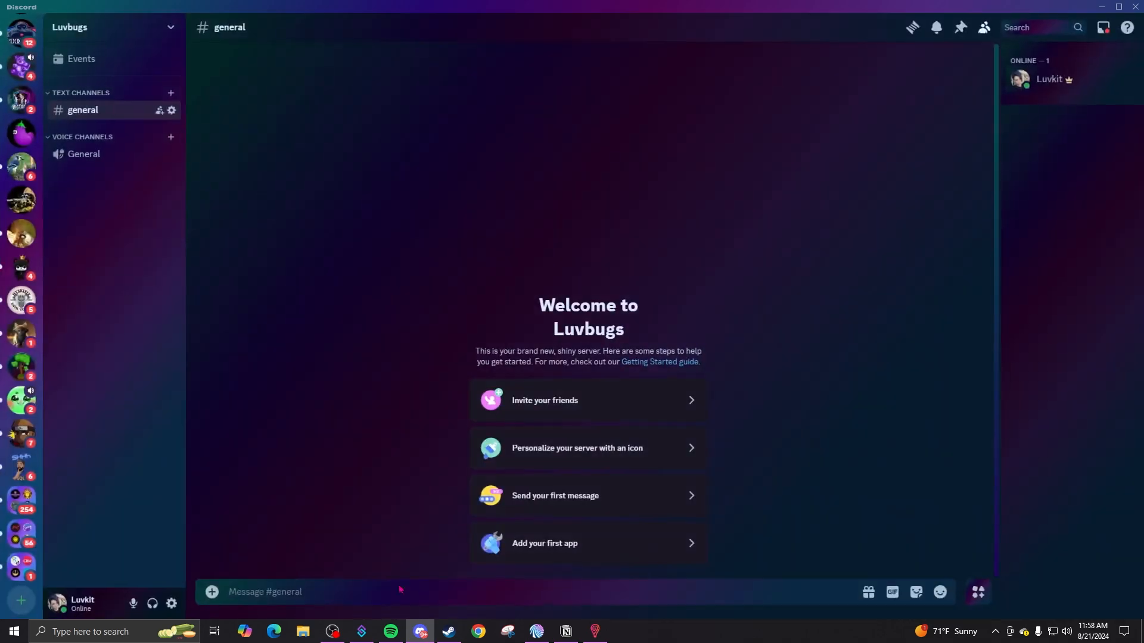
# - Start creating a server event located in the General voice channel and proceed to its event details
pyautogui.click(123, 64)
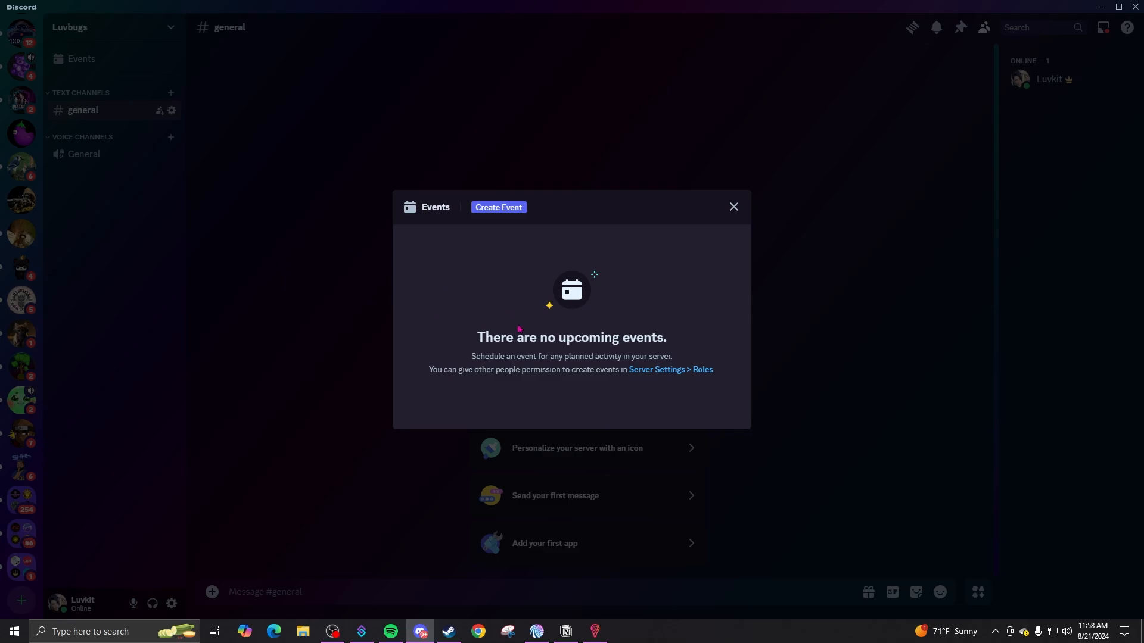
pyautogui.click(503, 208)
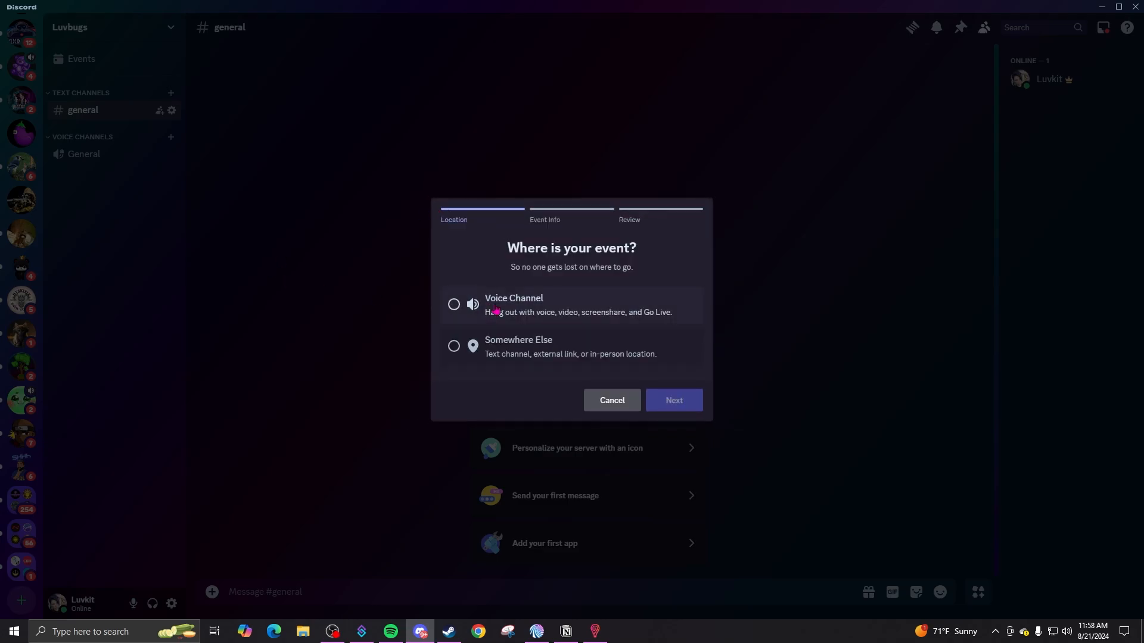
pyautogui.click(496, 310)
pyautogui.click(605, 376)
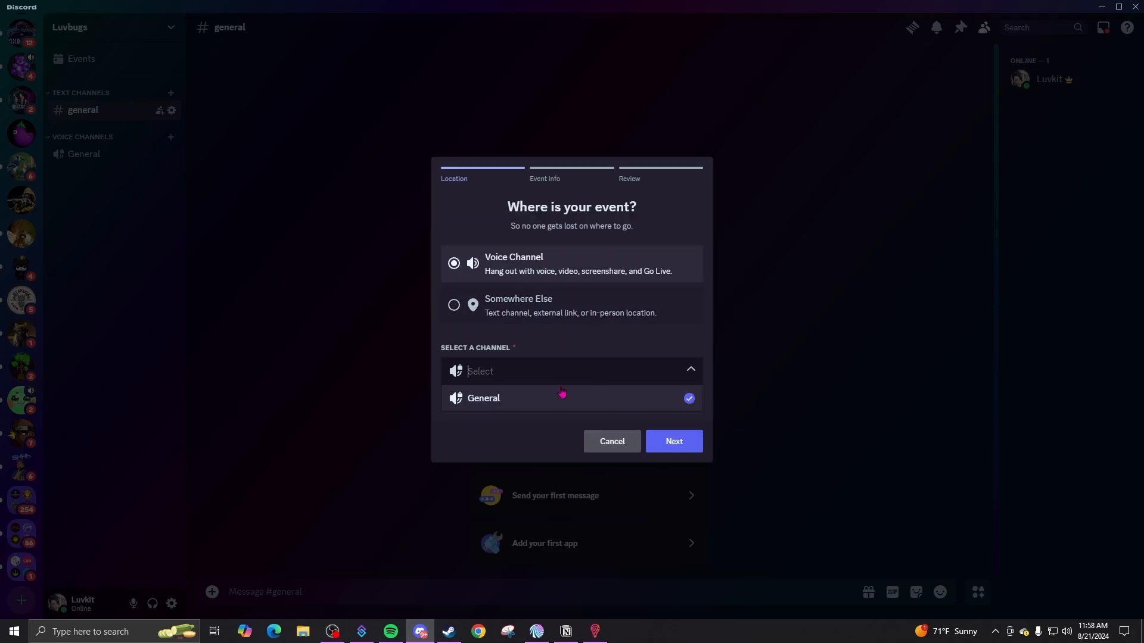
pyautogui.click(539, 396)
pyautogui.click(674, 441)
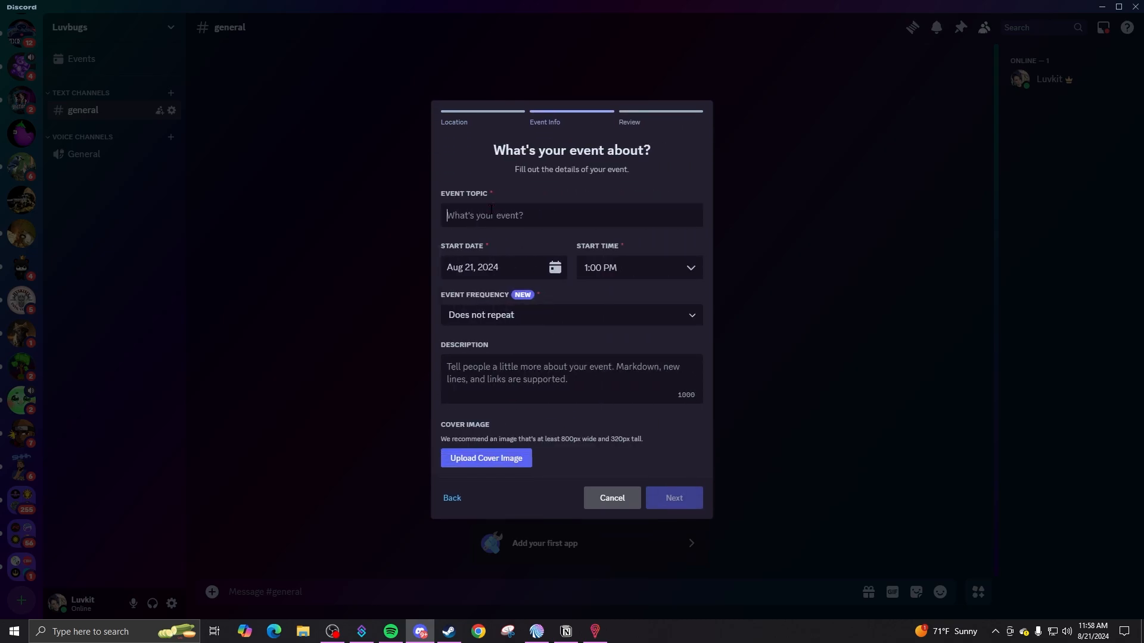
# - Fill in the event with the topic After Party, a Weekly on Wednesday frequency and the description "Come join us for games!"
pyautogui.write('After Party')
pyautogui.click(536, 317)
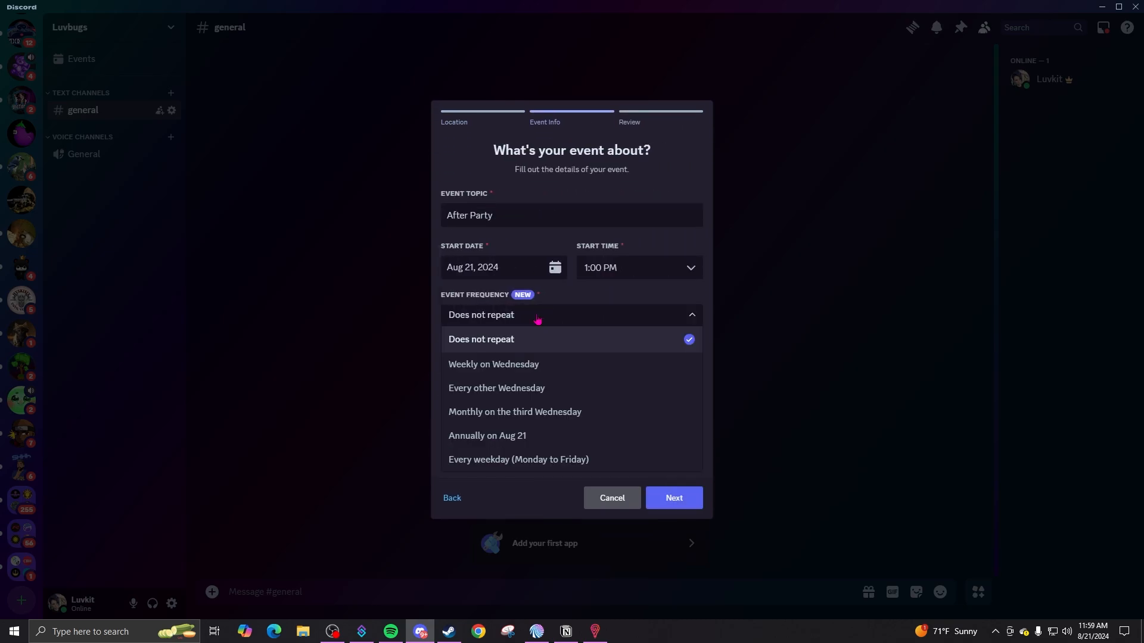
pyautogui.click(512, 388)
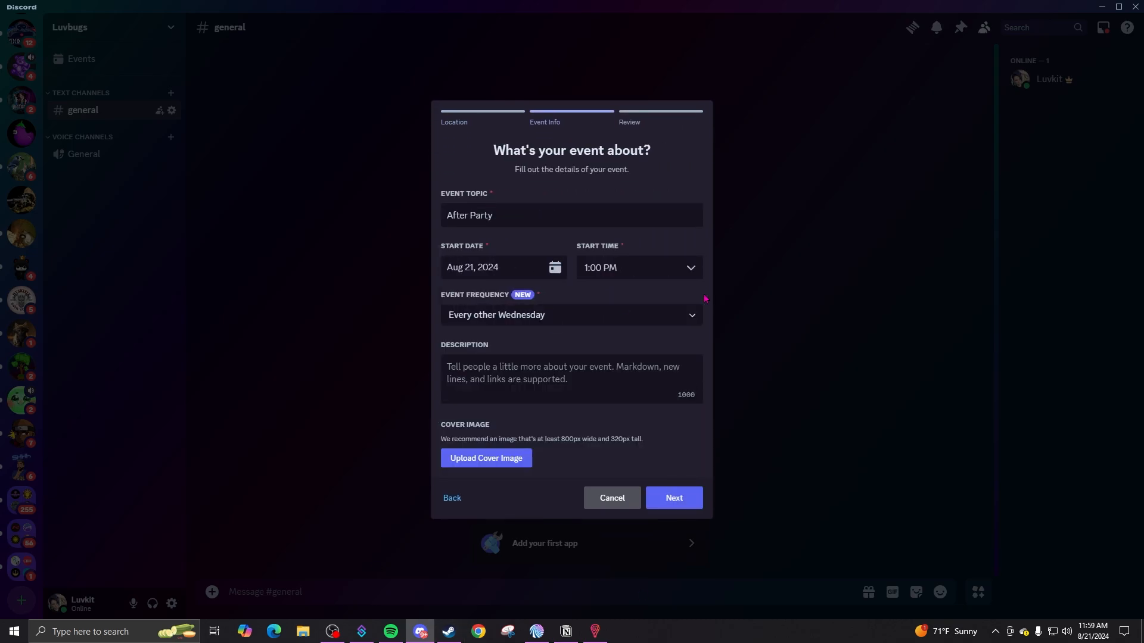
pyautogui.click(548, 316)
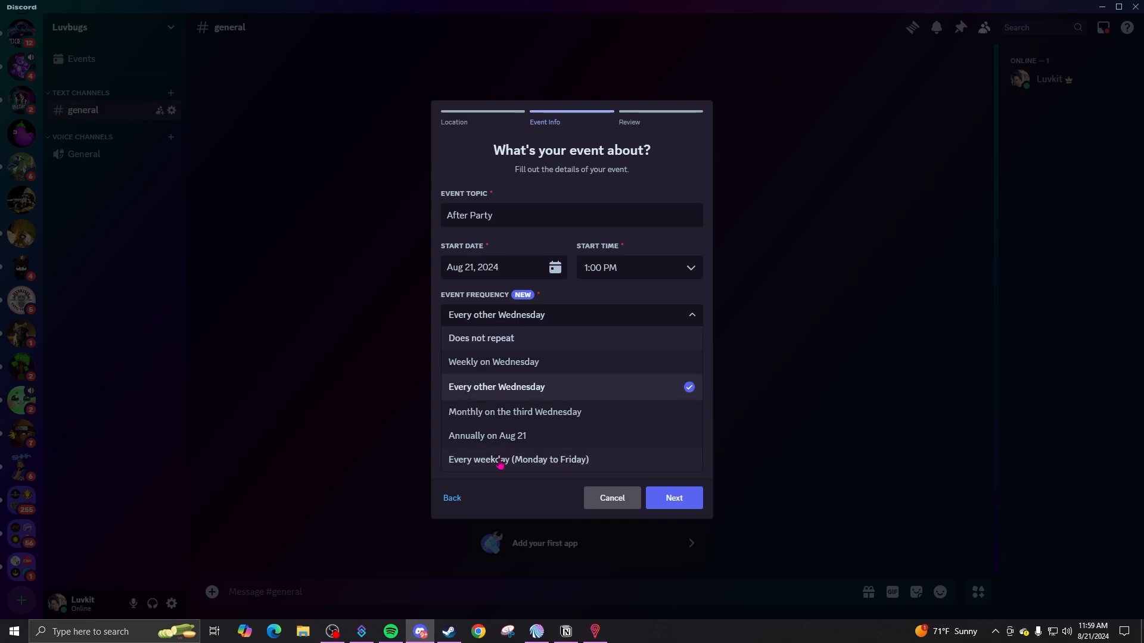
pyautogui.click(595, 362)
pyautogui.write('Come join us for games!')
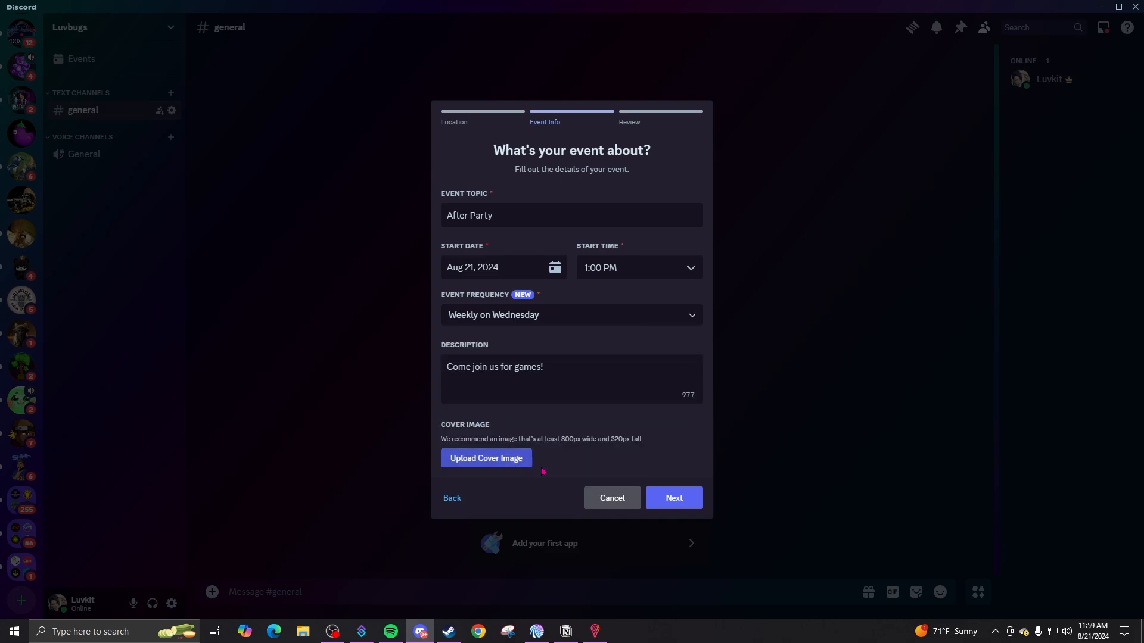
# - Proceed to the event preview, create the After Party event and close the events overview
pyautogui.click(674, 498)
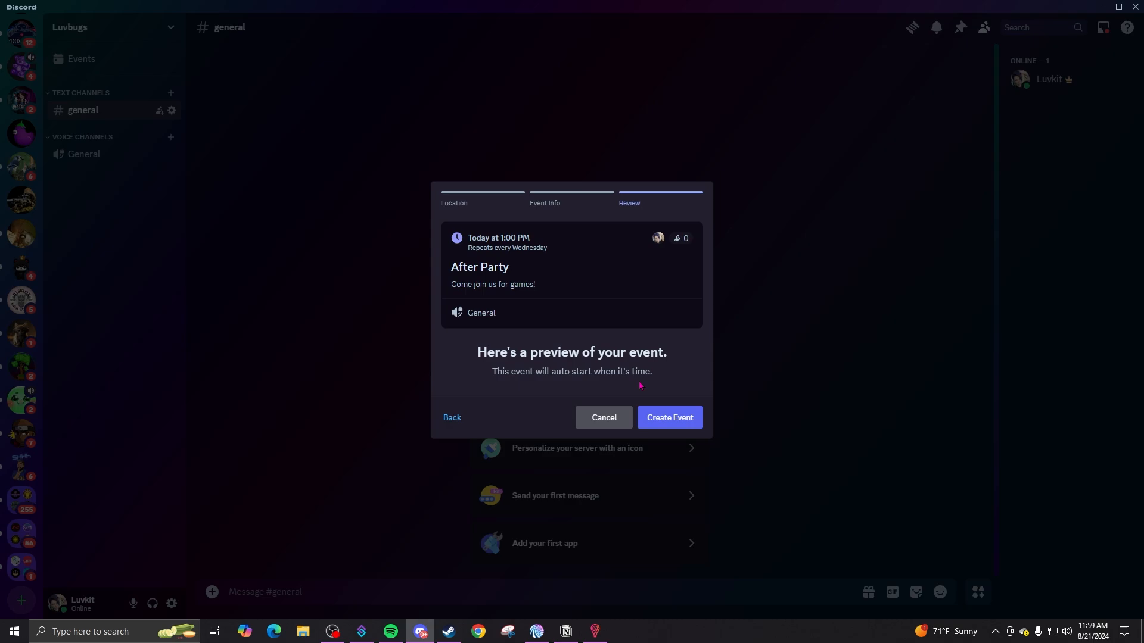
pyautogui.click(660, 414)
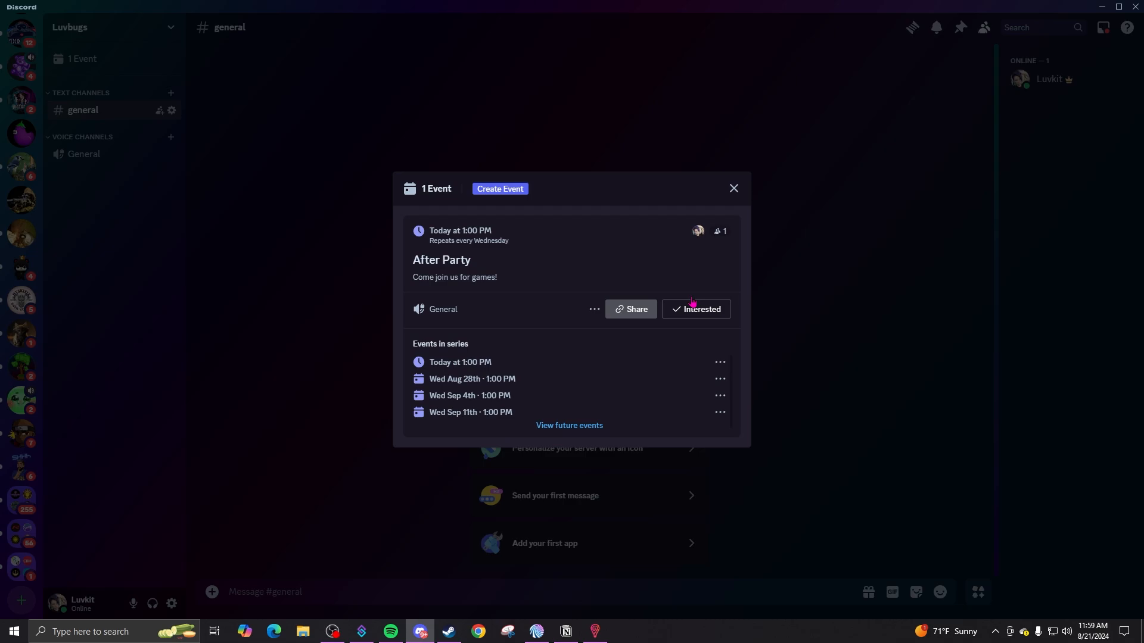
pyautogui.click(733, 189)
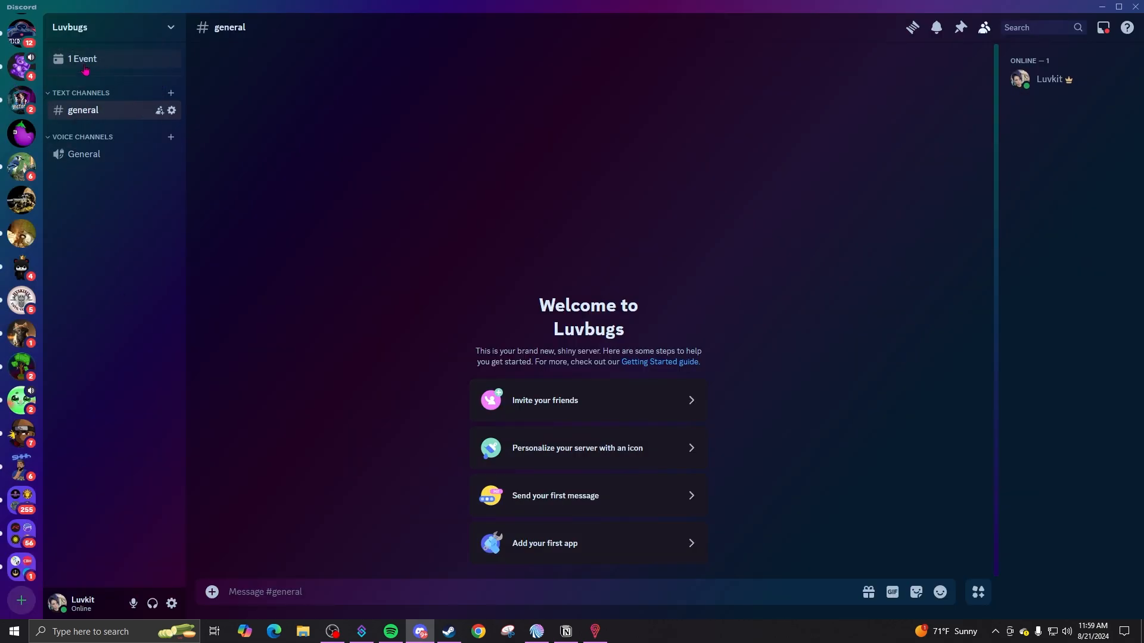
# - Create a private category named Mods with access for the Mods role and place it above the Text Channels category
pyautogui.rightClick(93, 229)
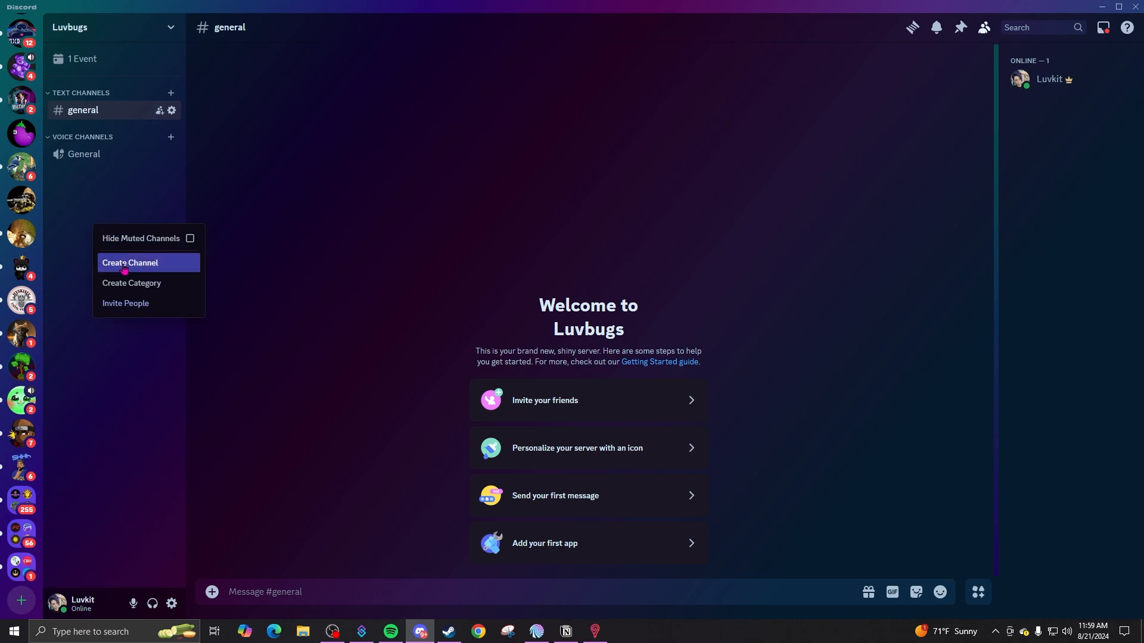
pyautogui.click(116, 281)
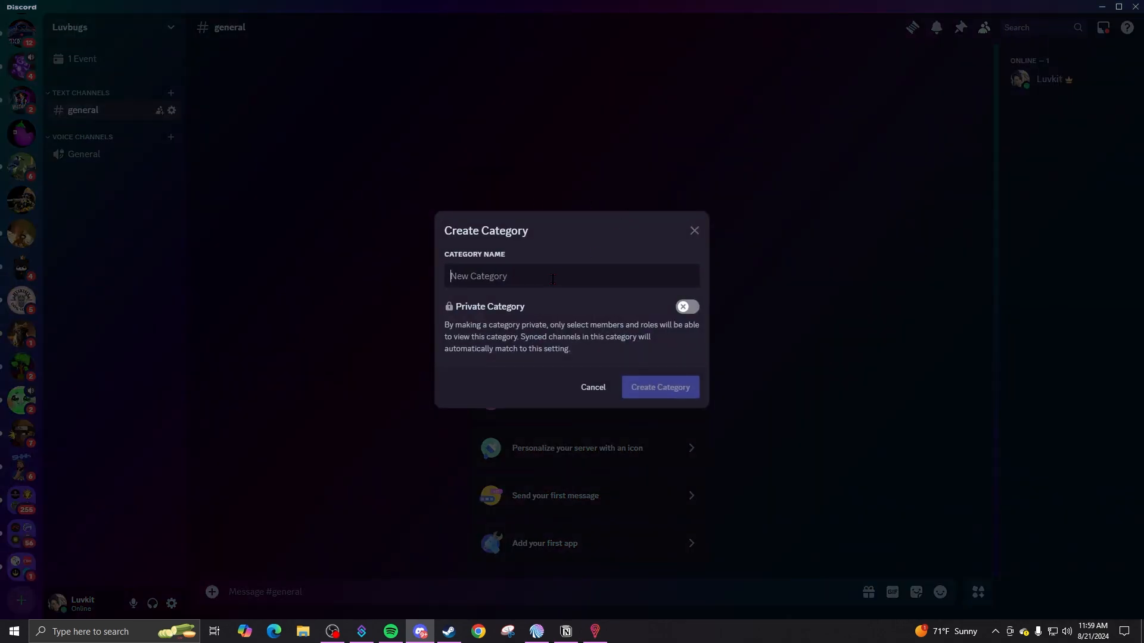
pyautogui.write('Mods')
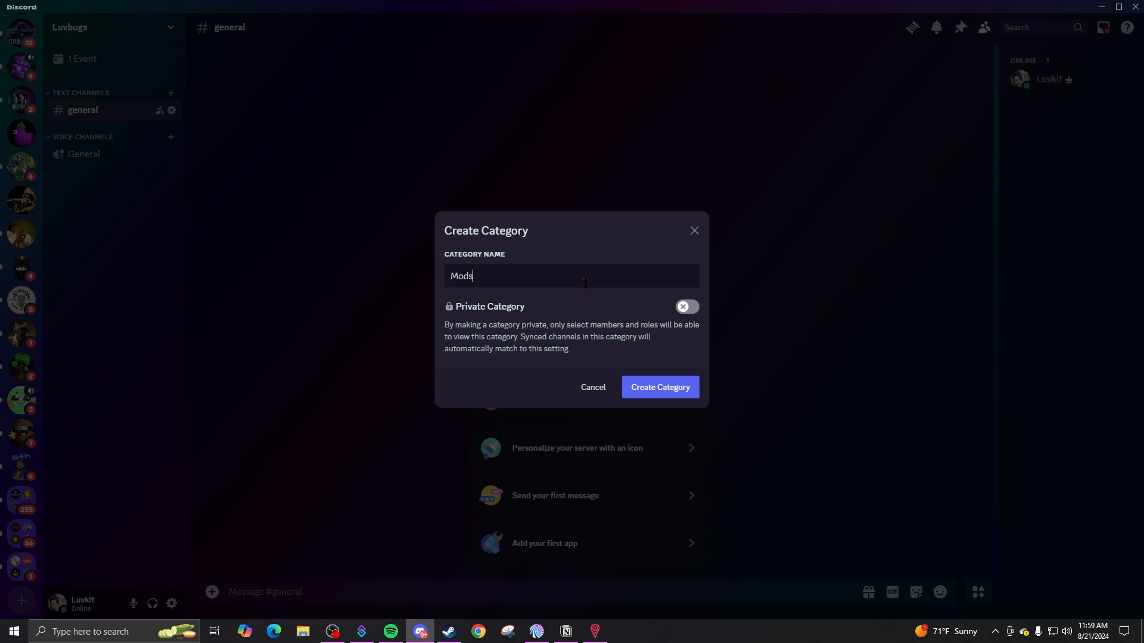
pyautogui.click(687, 307)
pyautogui.click(660, 387)
pyautogui.click(450, 274)
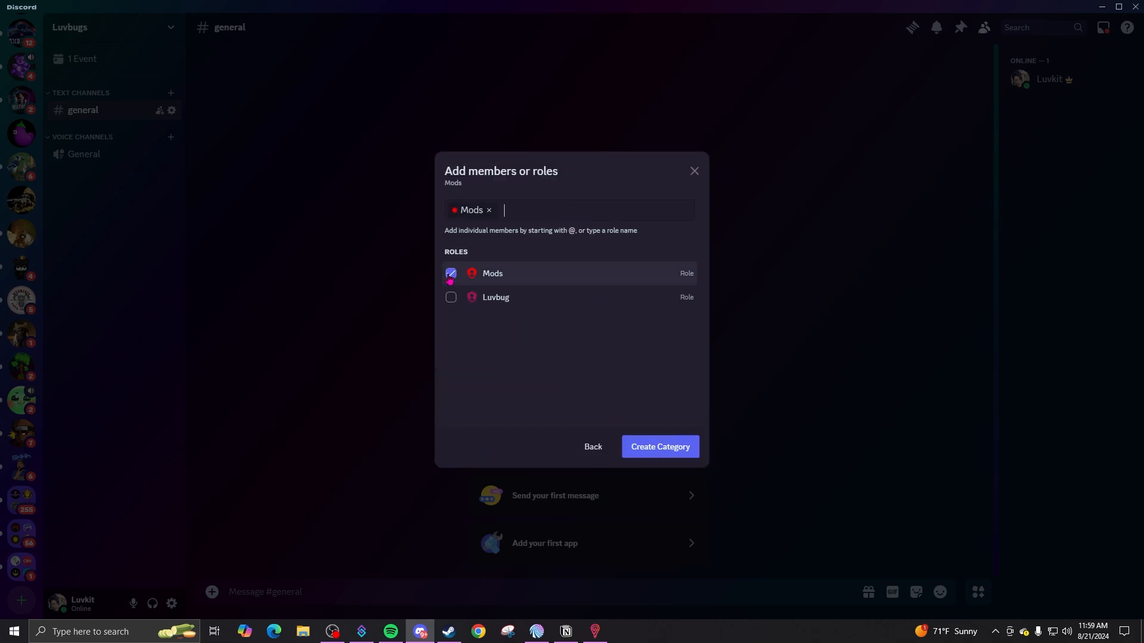
pyautogui.click(678, 454)
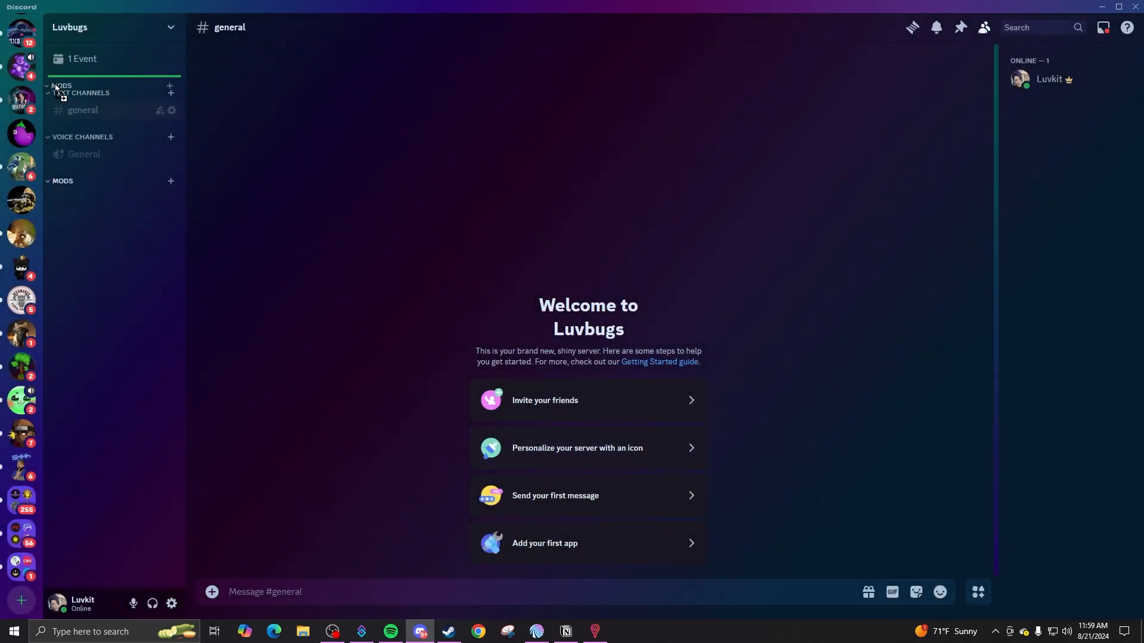
# - Create a private text channel named mods in the Mods category with access for the Mods role
pyautogui.click(170, 94)
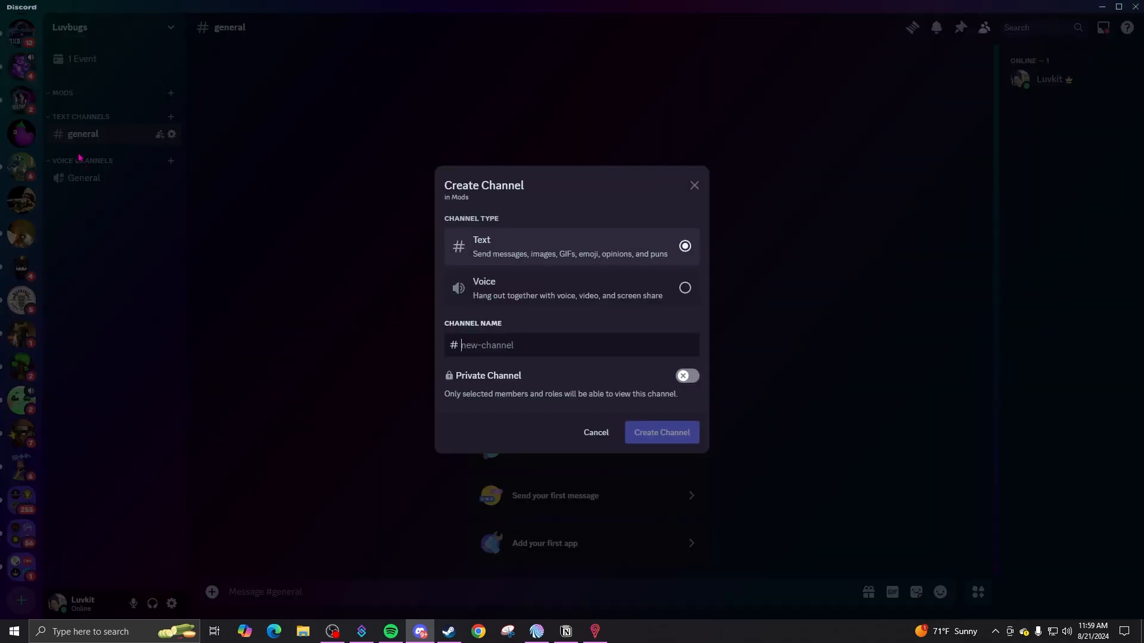
pyautogui.write('mods-')
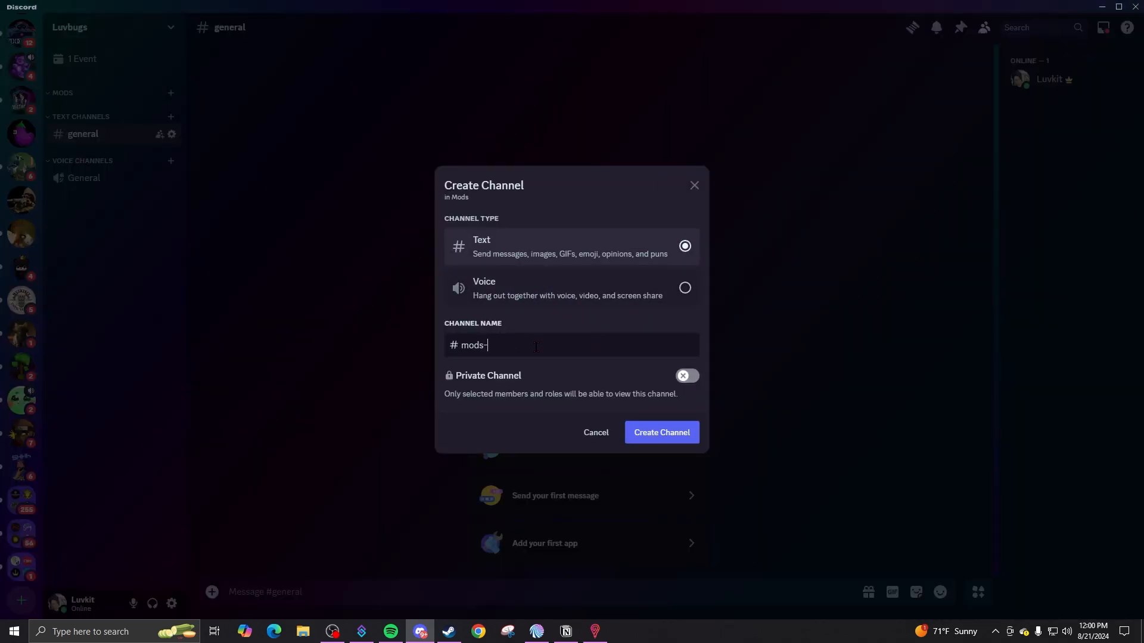
pyautogui.press('BackSpace')
pyautogui.click(685, 378)
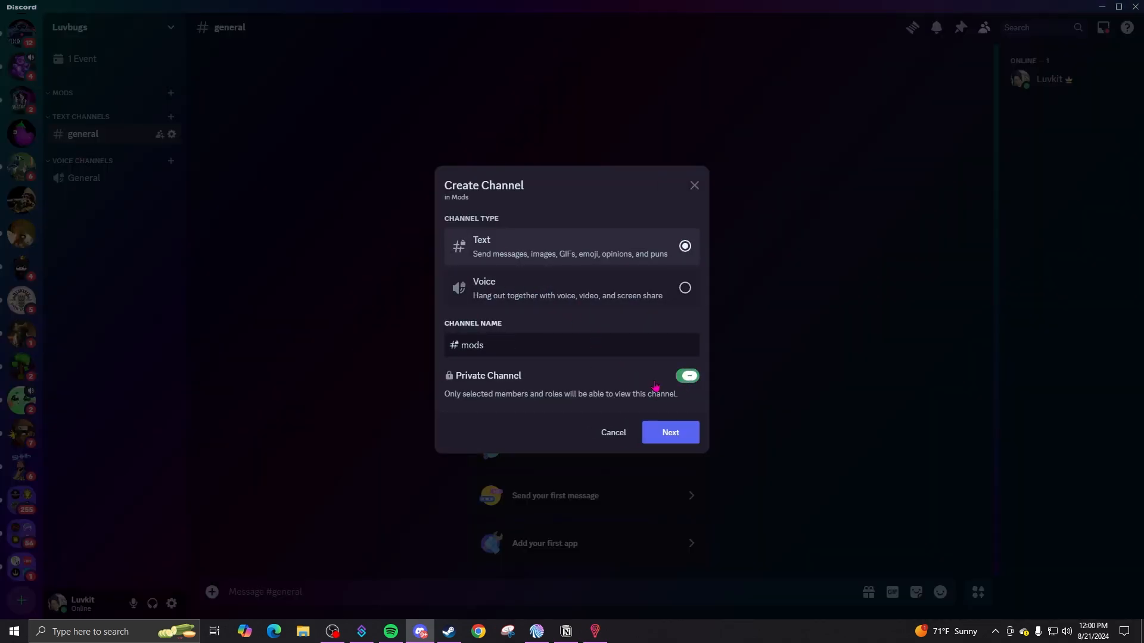
pyautogui.press('Return')
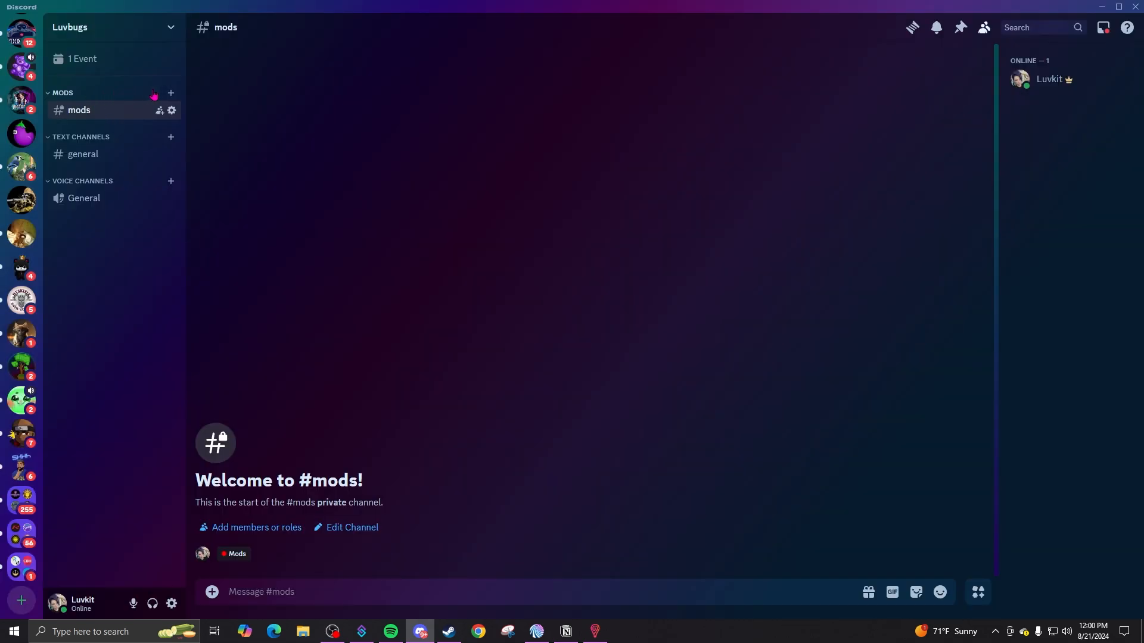
# - Add a private text channel named mods-chit-chat to the Mods category, giving the Mods role access
pyautogui.click(171, 93)
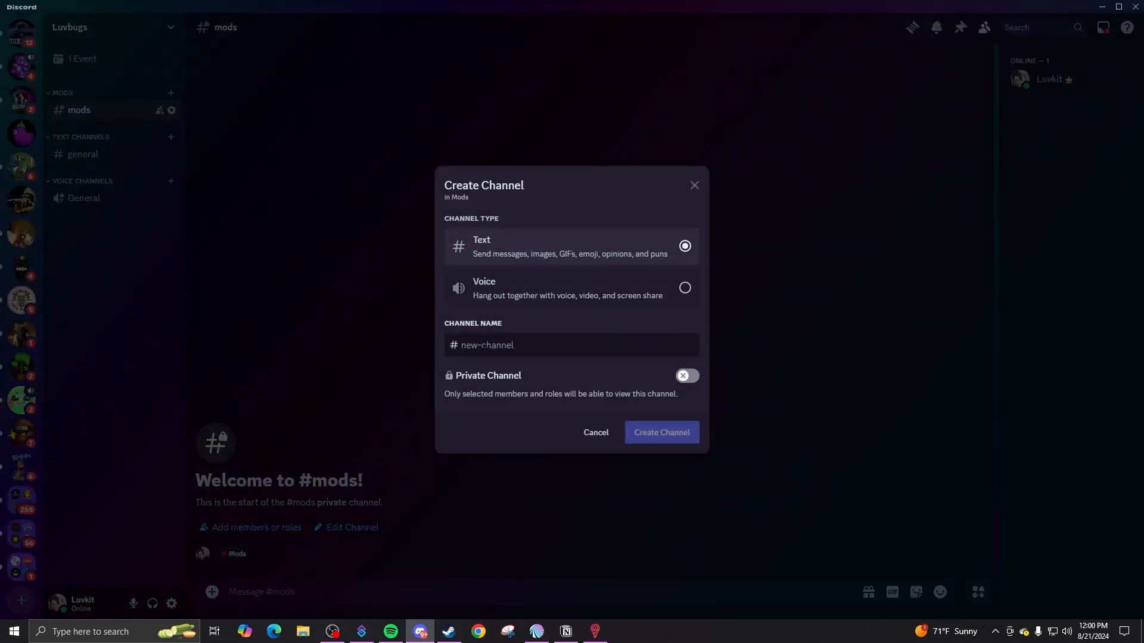
pyautogui.write('mods-')
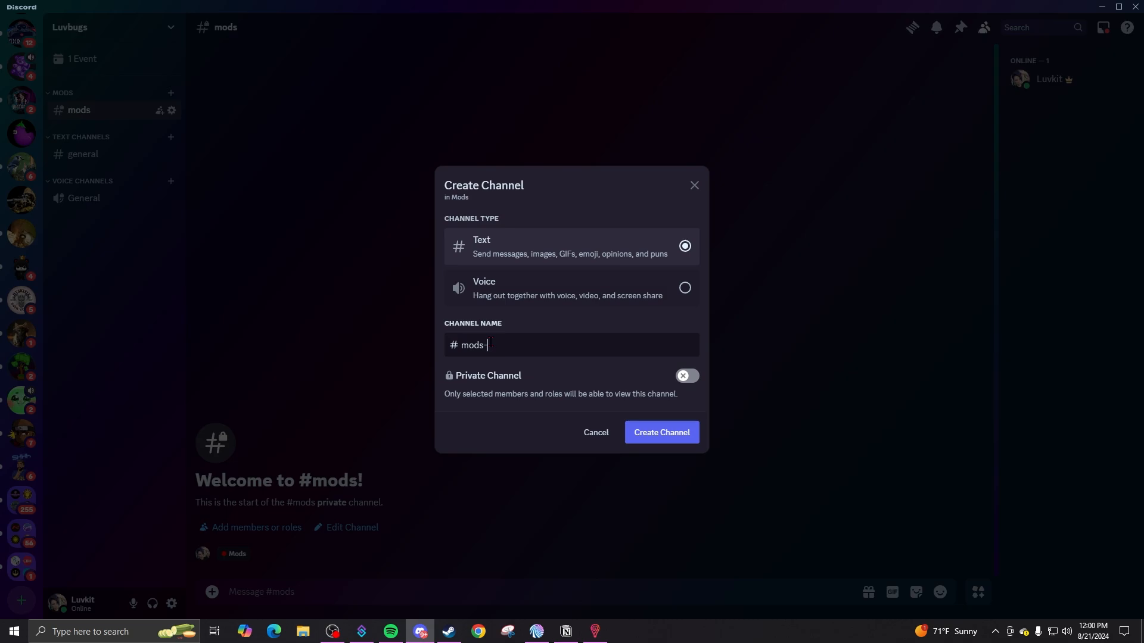
pyautogui.write('chit-chat')
pyautogui.click(686, 376)
pyautogui.click(665, 433)
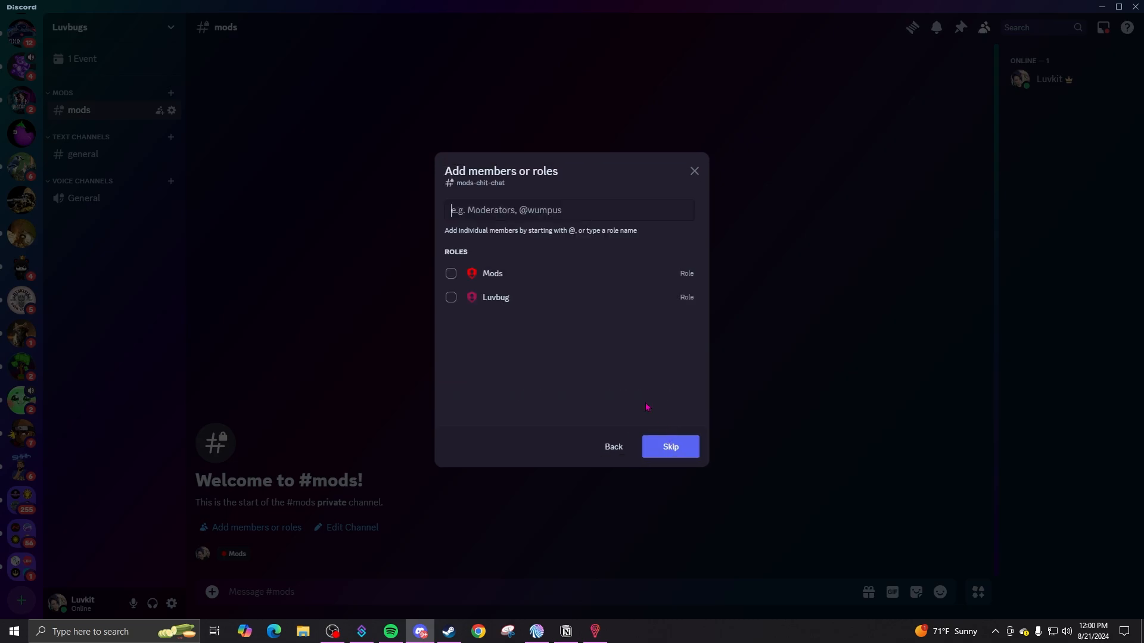
pyautogui.click(503, 282)
pyautogui.click(662, 446)
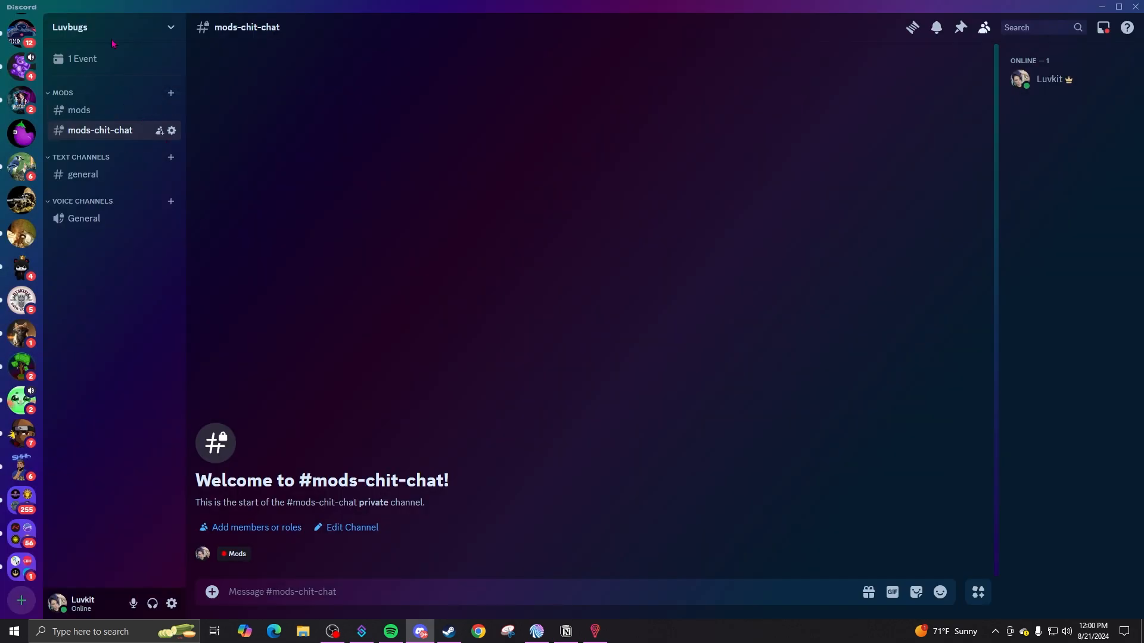
# - Add a private text channel named mod-vc to the Mods category, giving the Mods role access
pyautogui.click(167, 95)
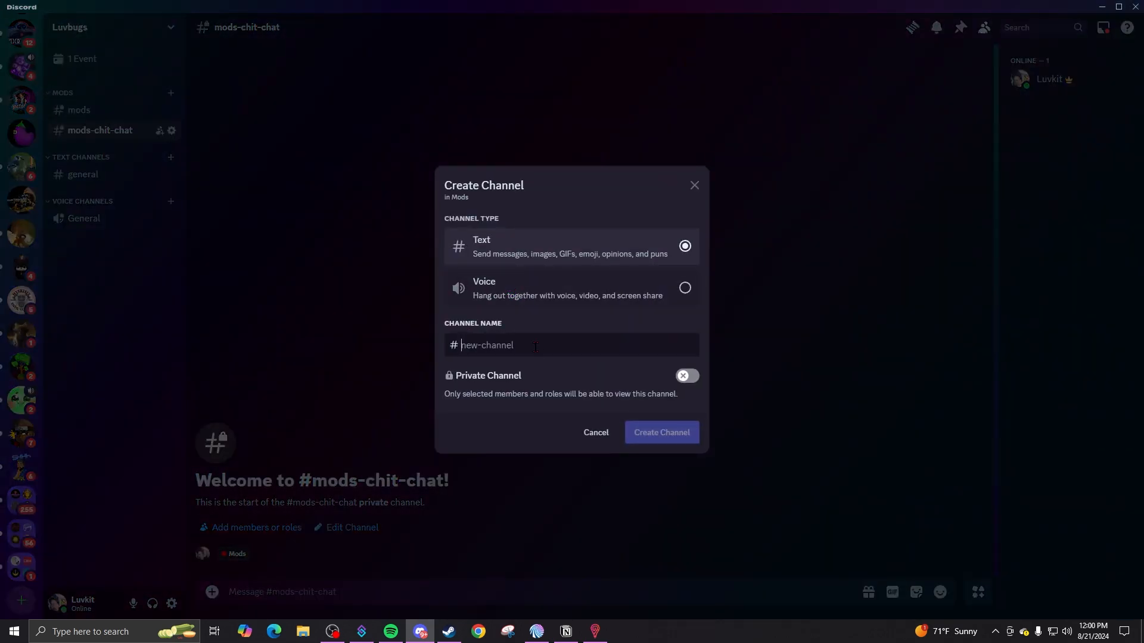
pyautogui.write('mod-vc')
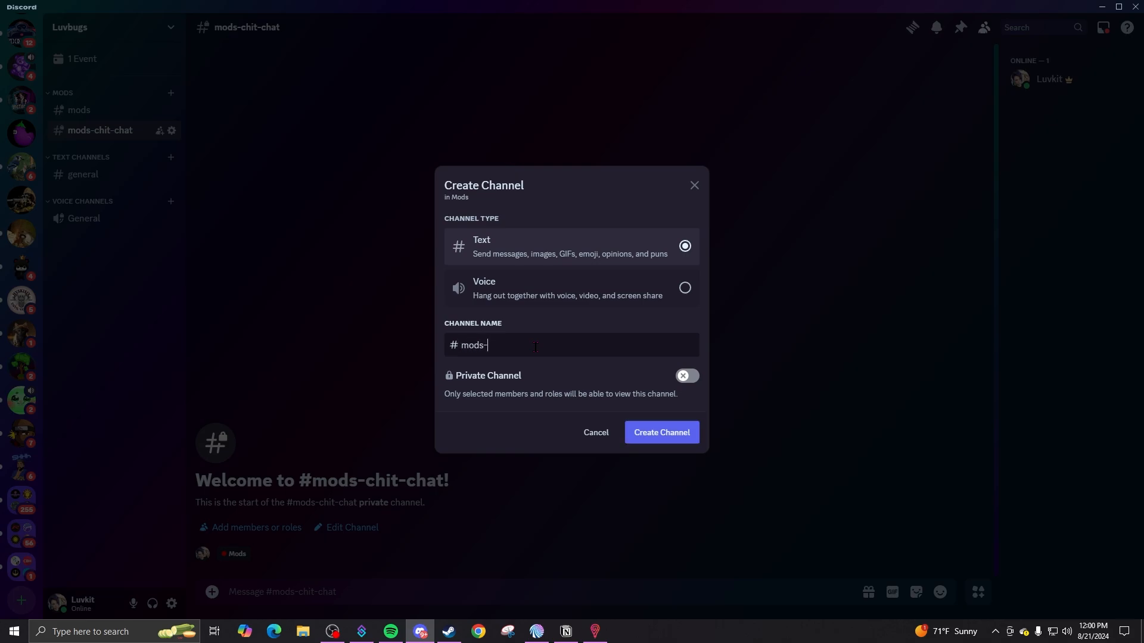
pyautogui.click(687, 376)
pyautogui.click(661, 433)
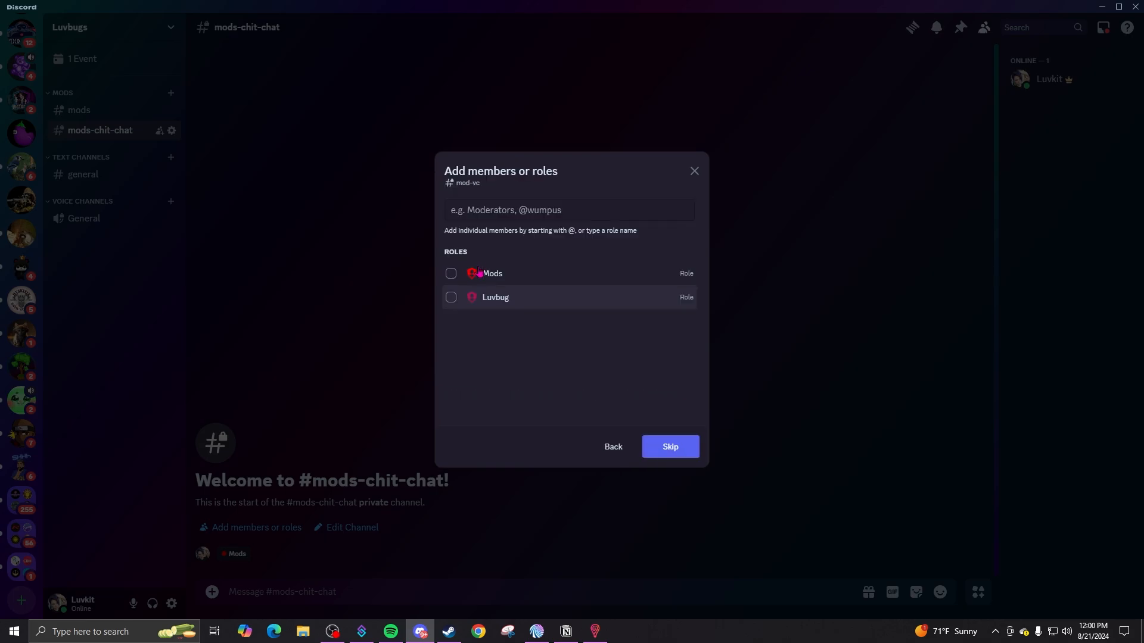
pyautogui.click(452, 271)
pyautogui.click(664, 448)
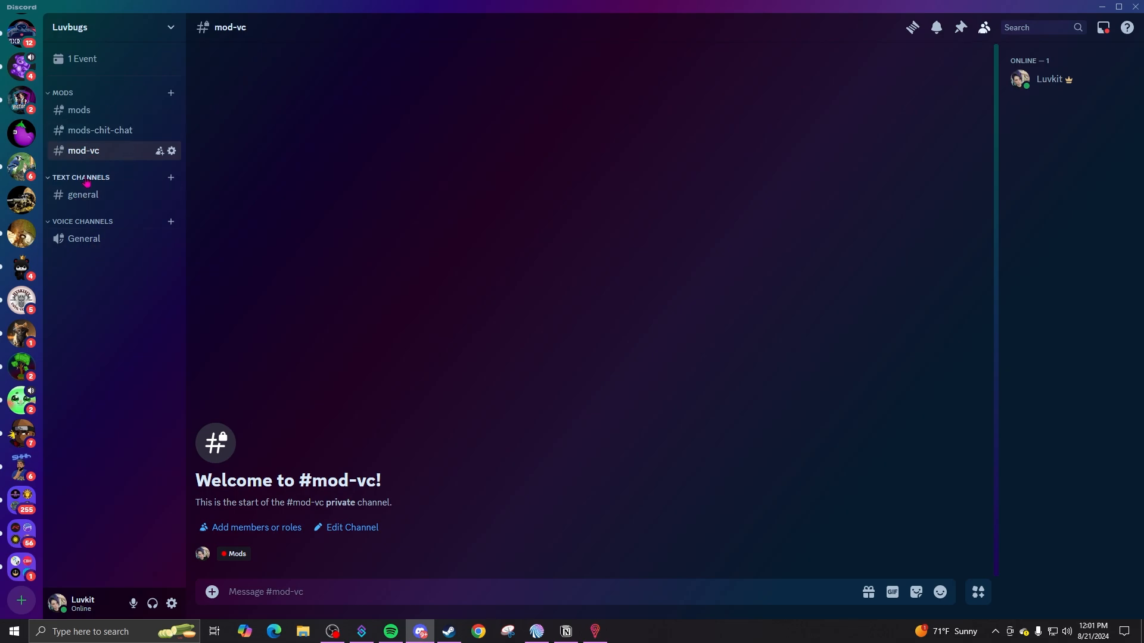
# - Rename the Text Channels category as Luvbugs, save the change and return to the server
pyautogui.rightClick(88, 180)
pyautogui.click(138, 311)
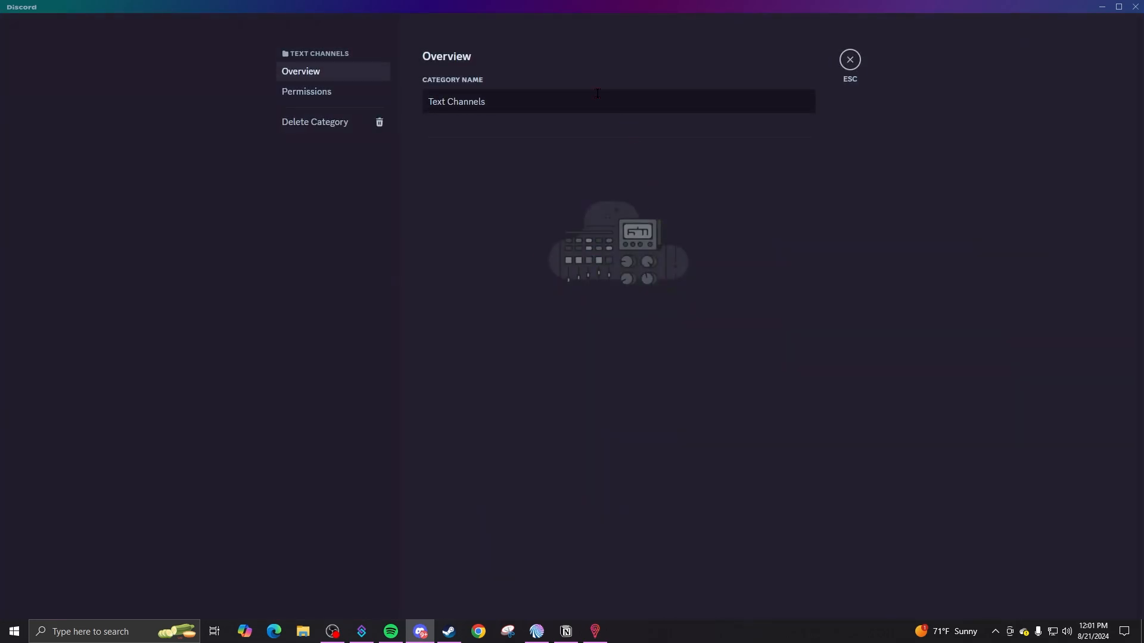
pyautogui.moveTo(494, 104); pyautogui.dragTo(379, 103)
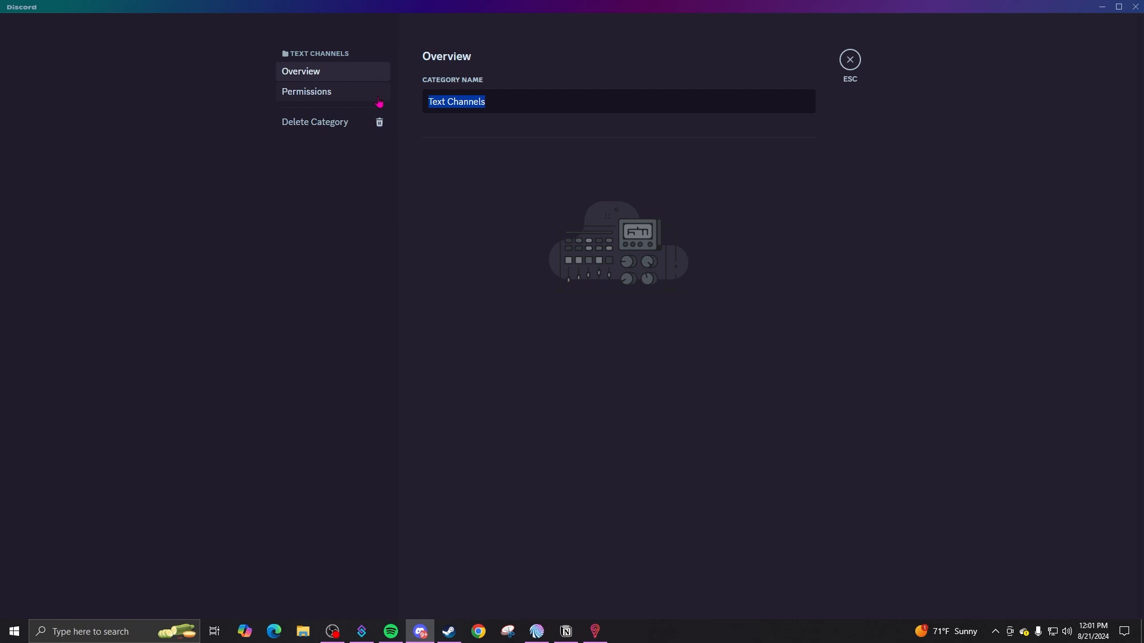
pyautogui.write('Luvbugs')
pyautogui.click(786, 592)
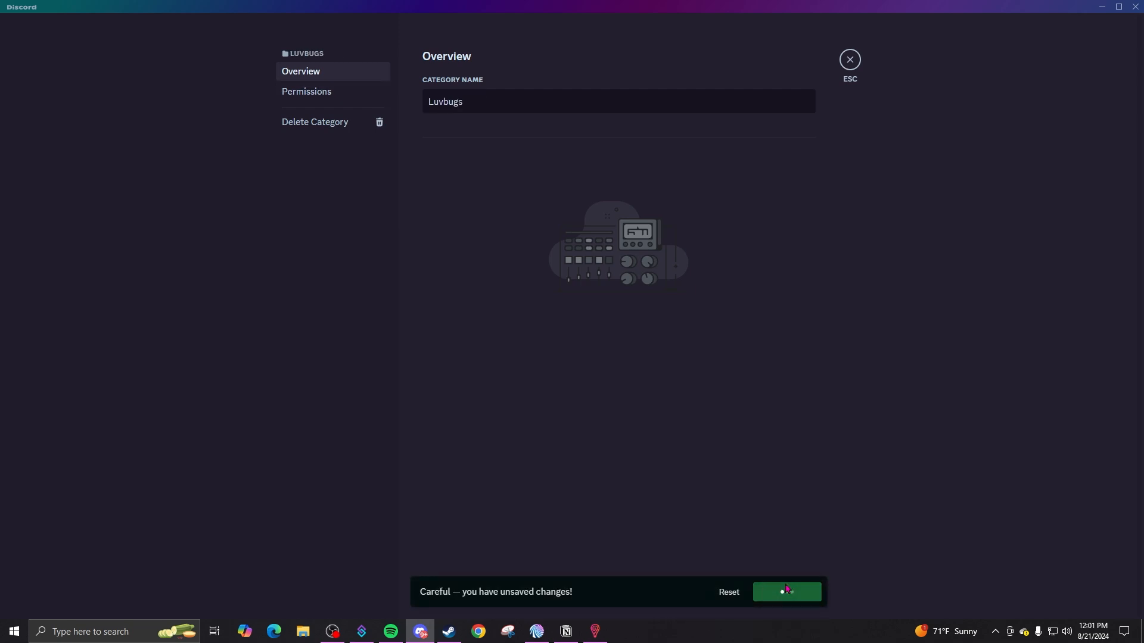
pyautogui.press('Escape')
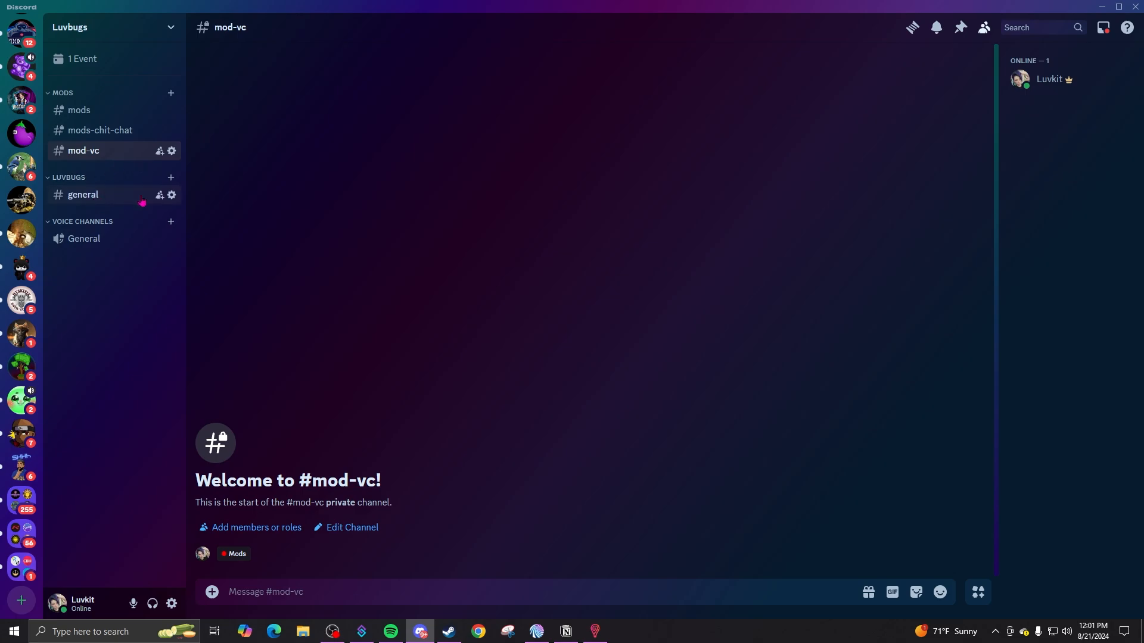
# - Rename the general text channel as chit-chat, set its topic to "Community text channel." and save the changes
pyautogui.click(81, 198)
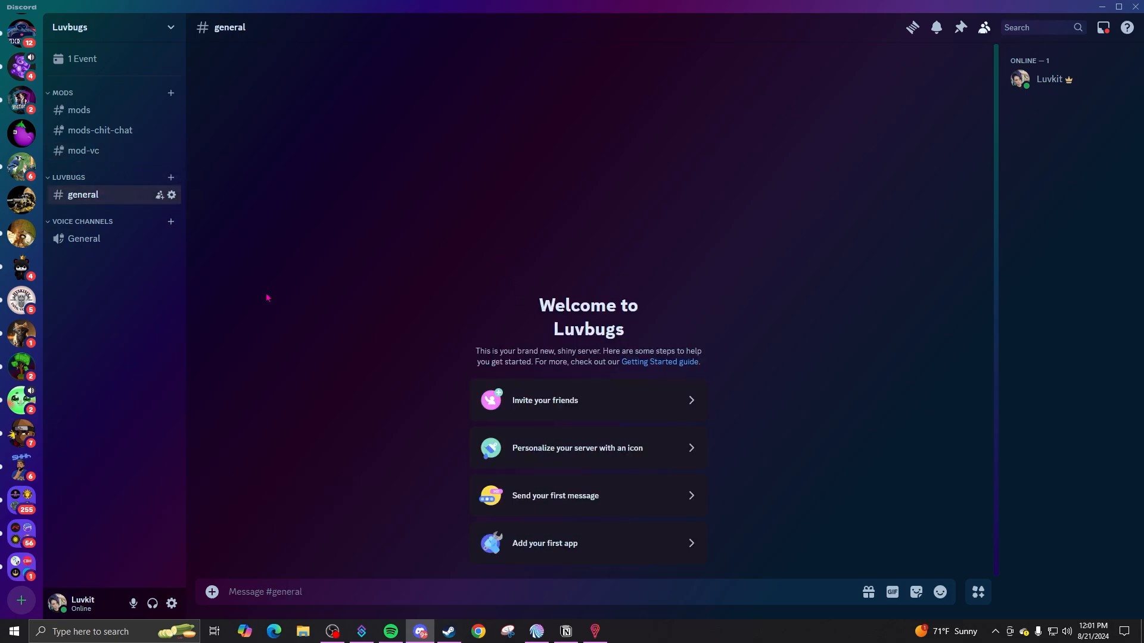
pyautogui.click(172, 195)
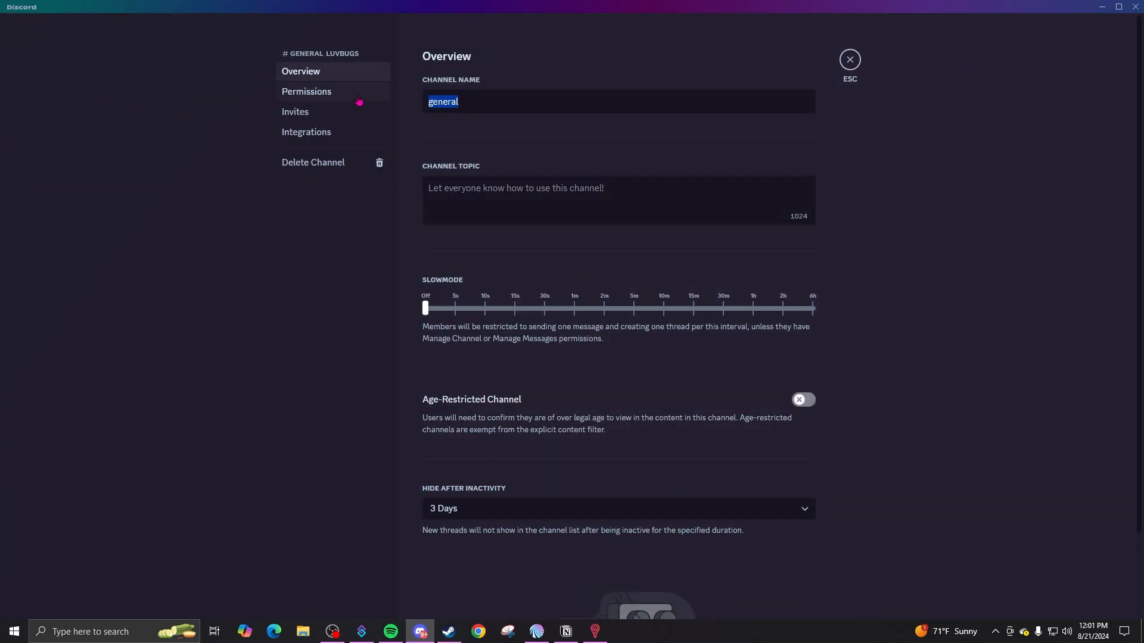
pyautogui.write('chit-chat')
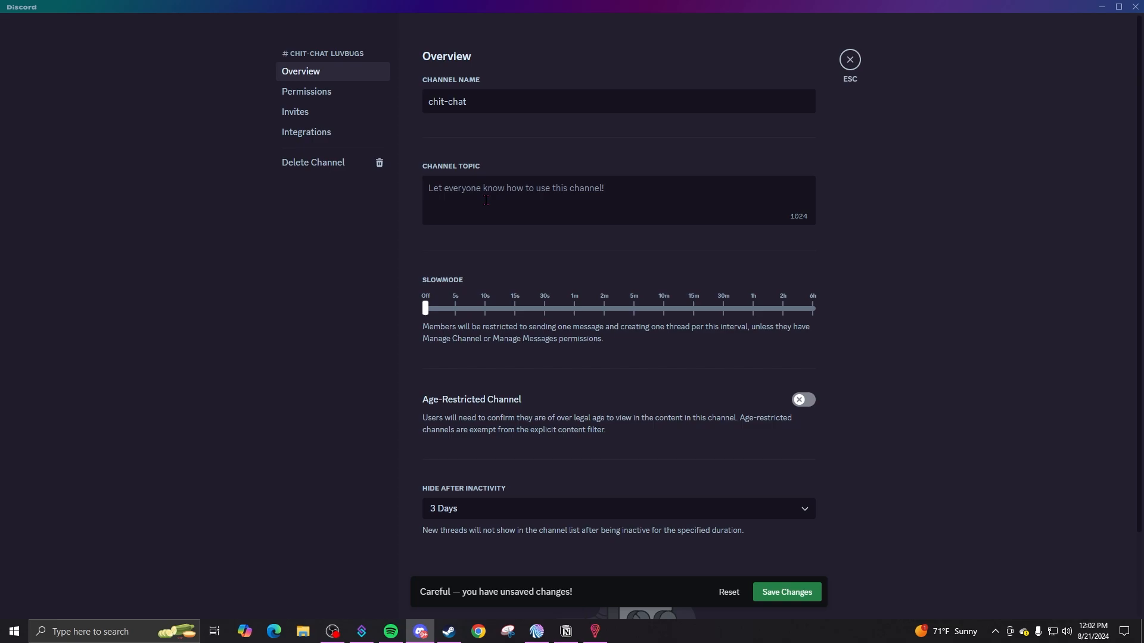
pyautogui.write('Community text channel.')
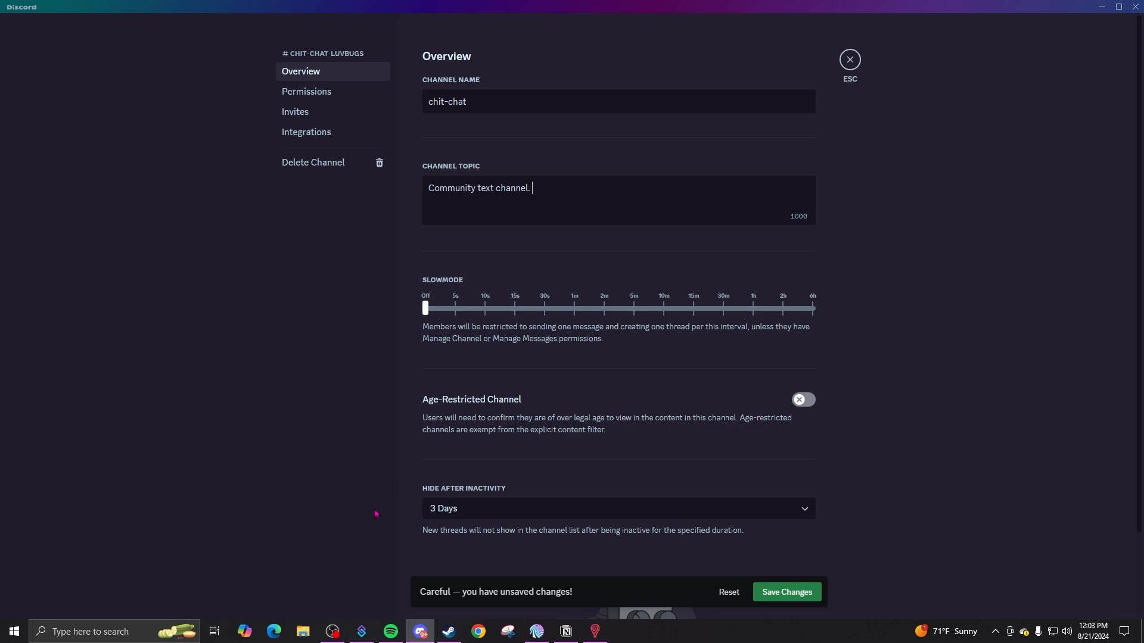
pyautogui.scroll(-2, 891, 447)
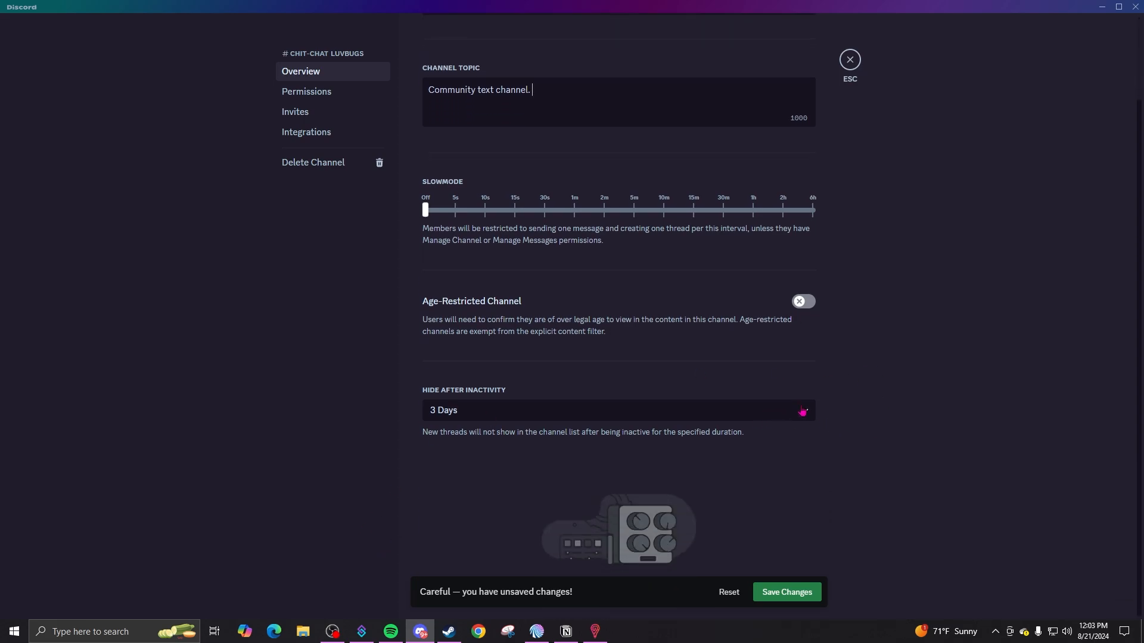
pyautogui.click(804, 410)
pyautogui.click(830, 444)
pyautogui.click(802, 589)
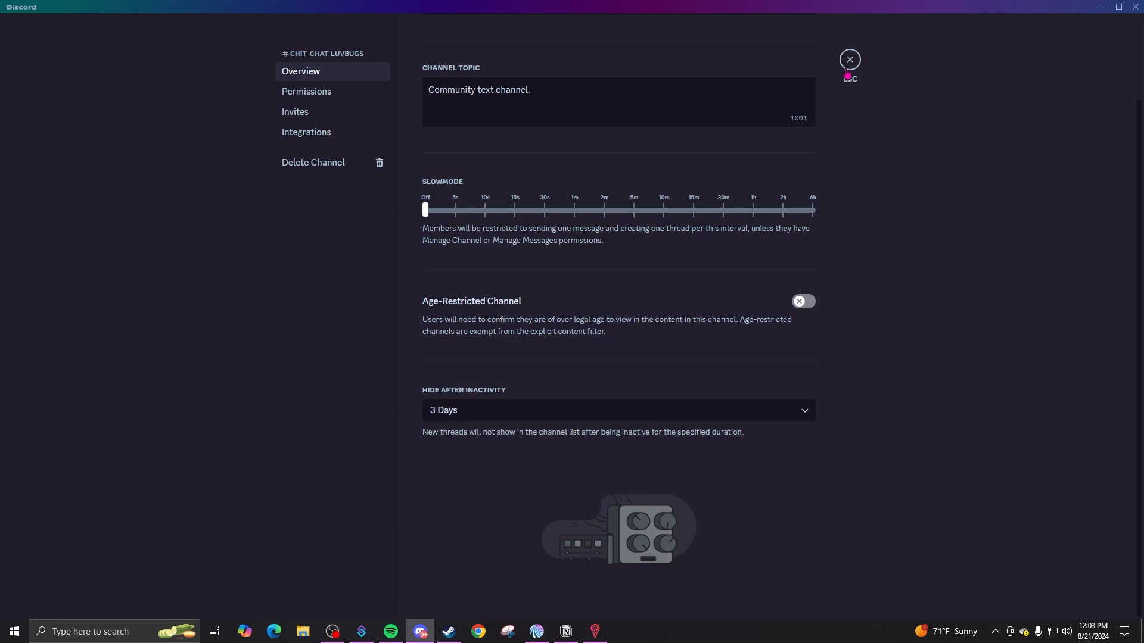
# - Make the chit-chat channel private and add the Luvbug role to its permissions with View Channel allowed
pyautogui.click(341, 95)
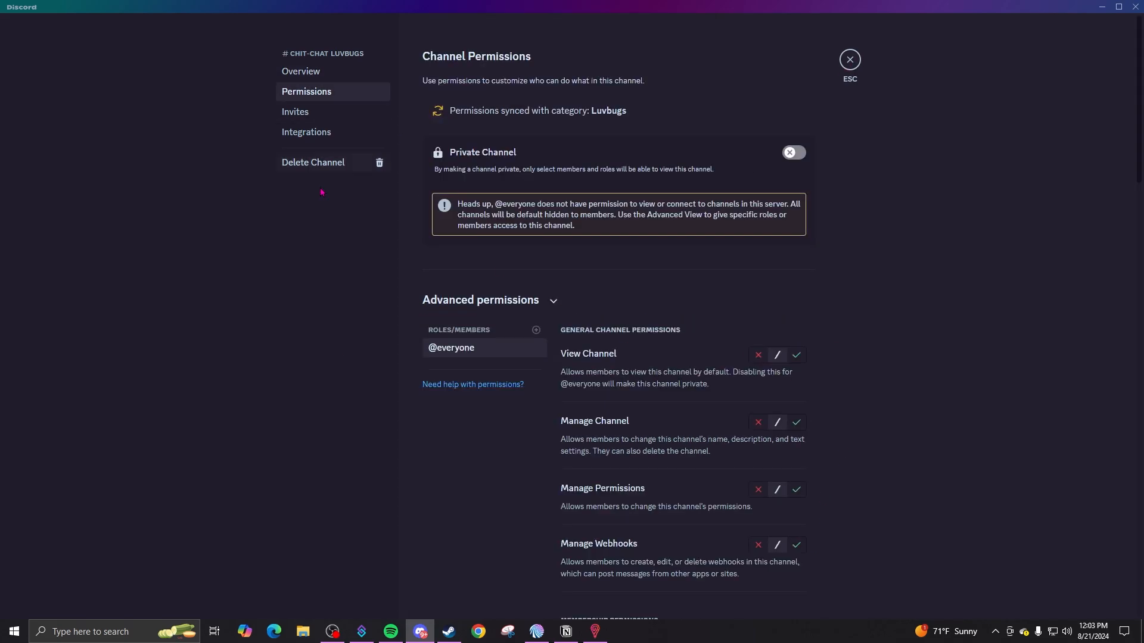
pyautogui.click(797, 150)
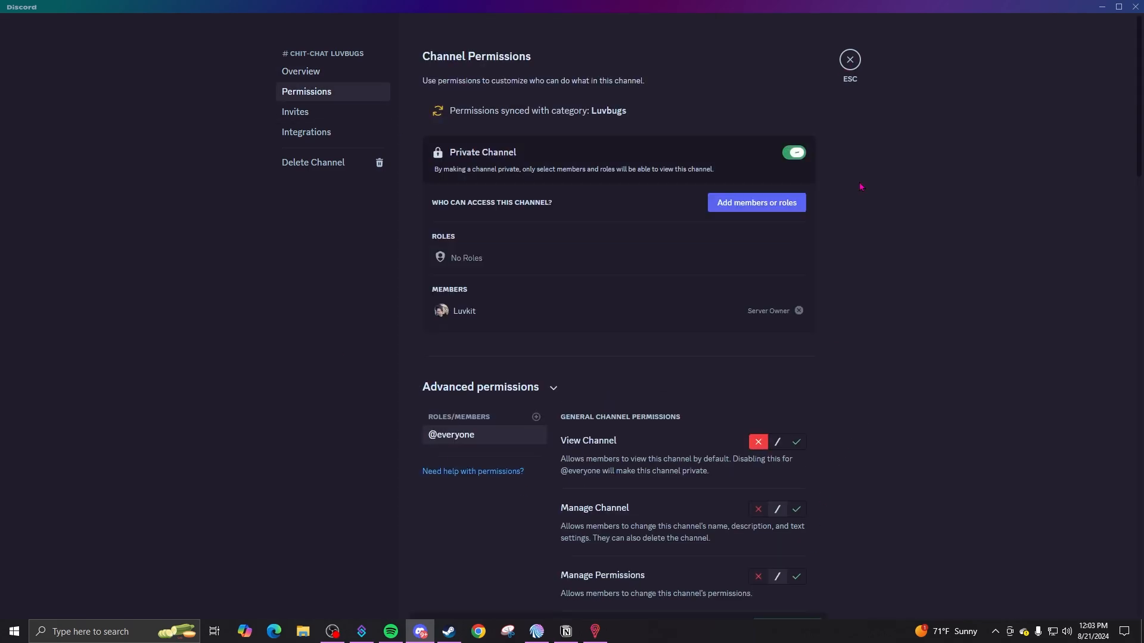
pyautogui.click(527, 423)
pyautogui.click(493, 539)
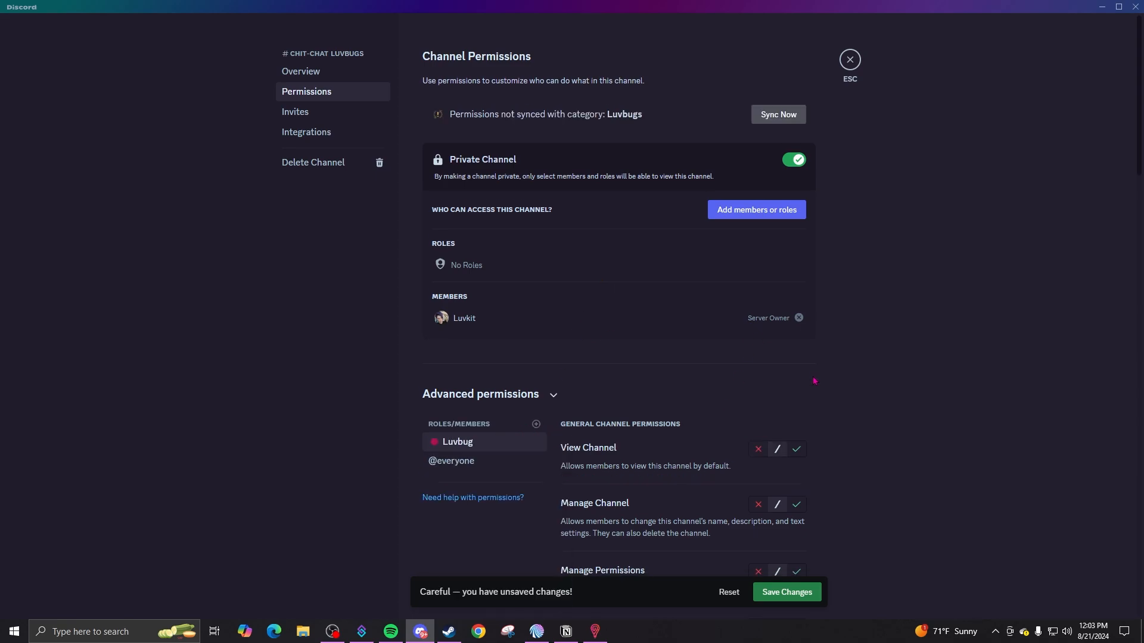
pyautogui.scroll(-4, 806, 429)
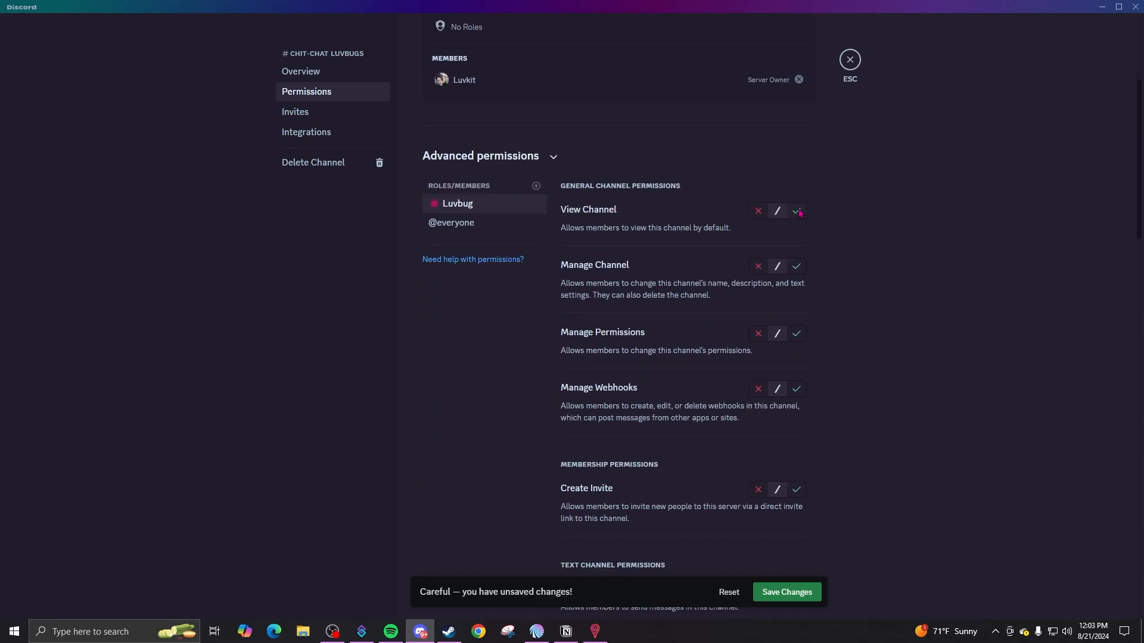
pyautogui.click(797, 211)
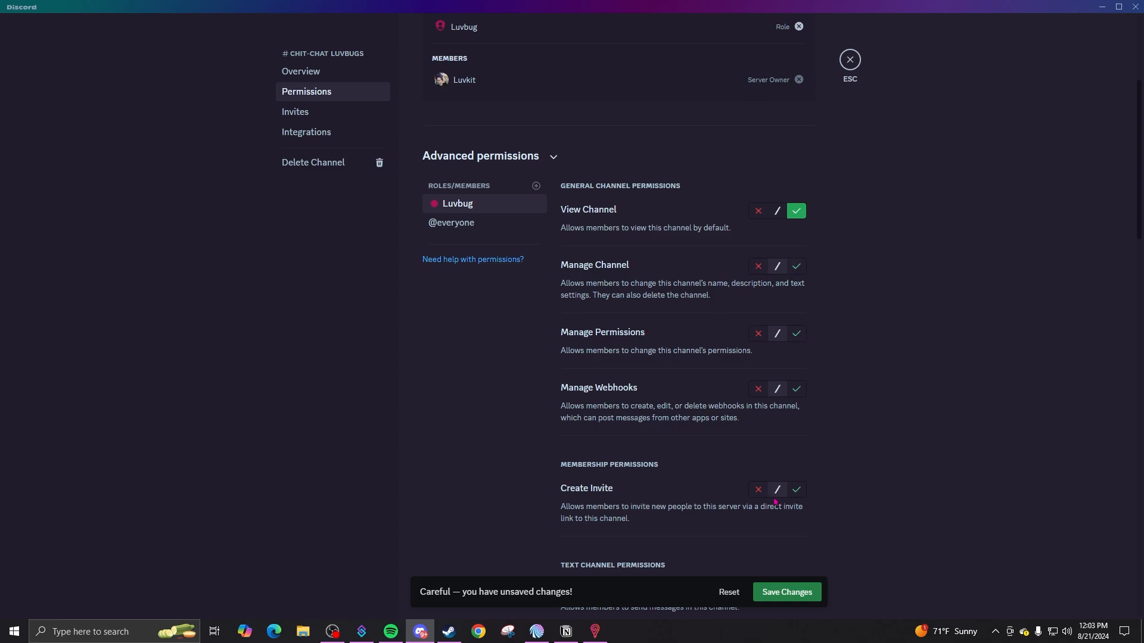
# - Allow the Luvbug role to send messages, send messages in threads and create public and private threads in chit-chat, and save the permissions
pyautogui.scroll(-3, 825, 401)
pyautogui.click(796, 412)
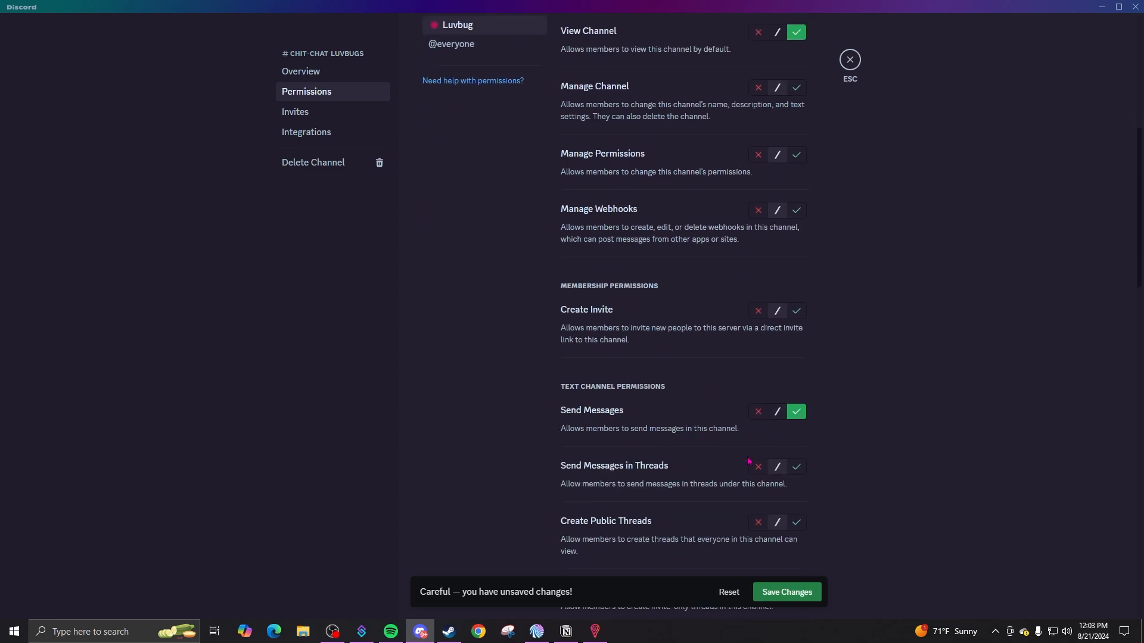
pyautogui.click(796, 467)
pyautogui.click(796, 523)
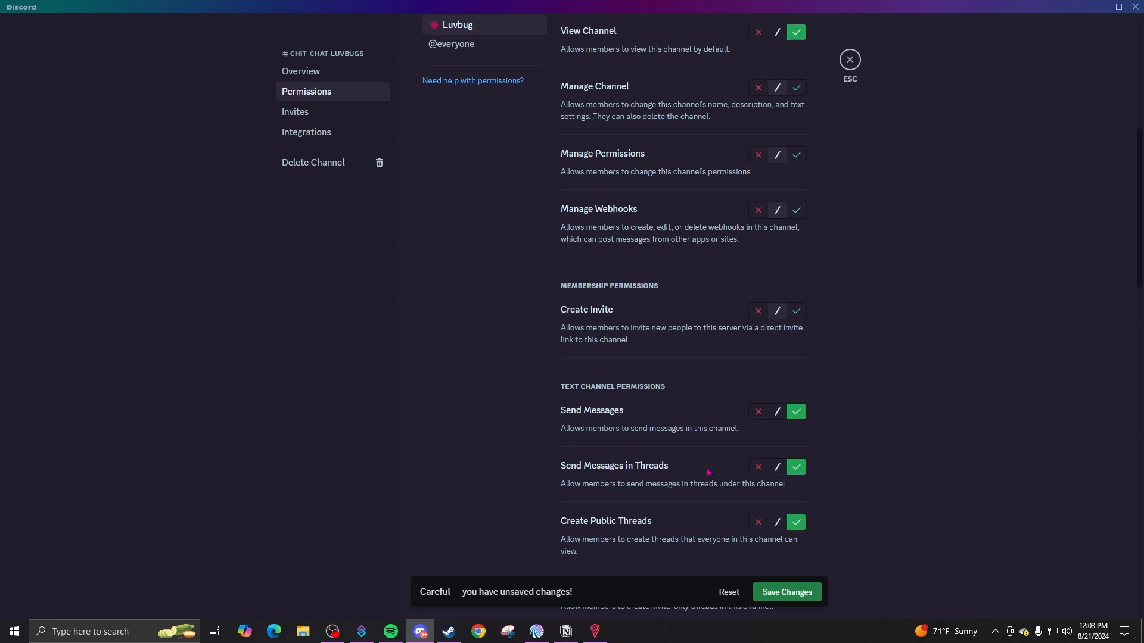
pyautogui.scroll(-5, 797, 522)
pyautogui.click(796, 292)
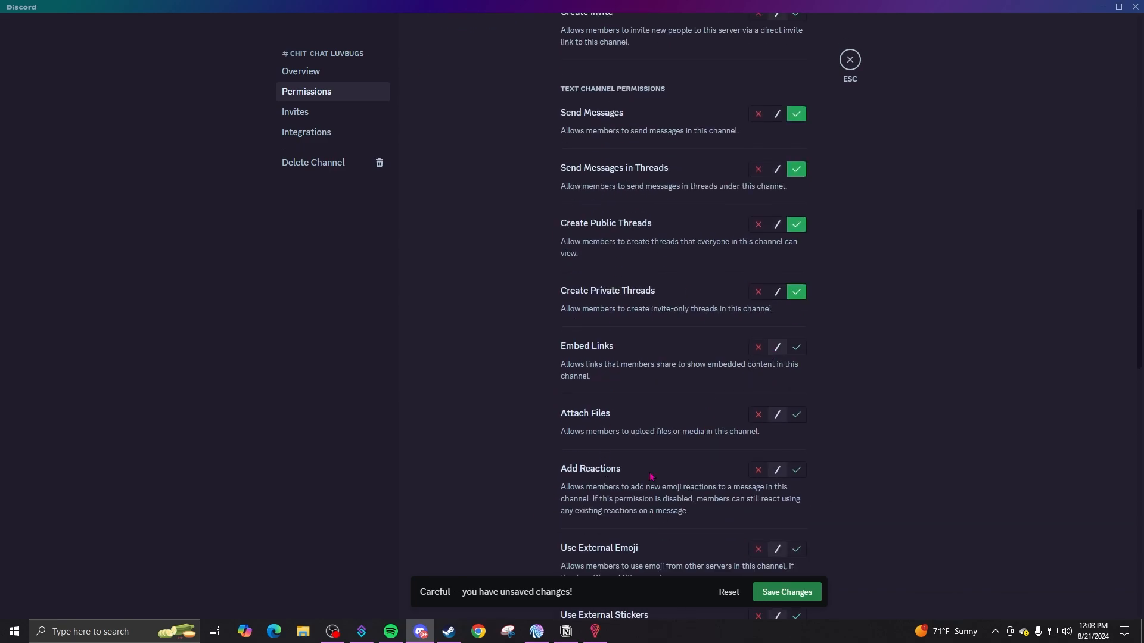
pyautogui.scroll(-5, 645, 447)
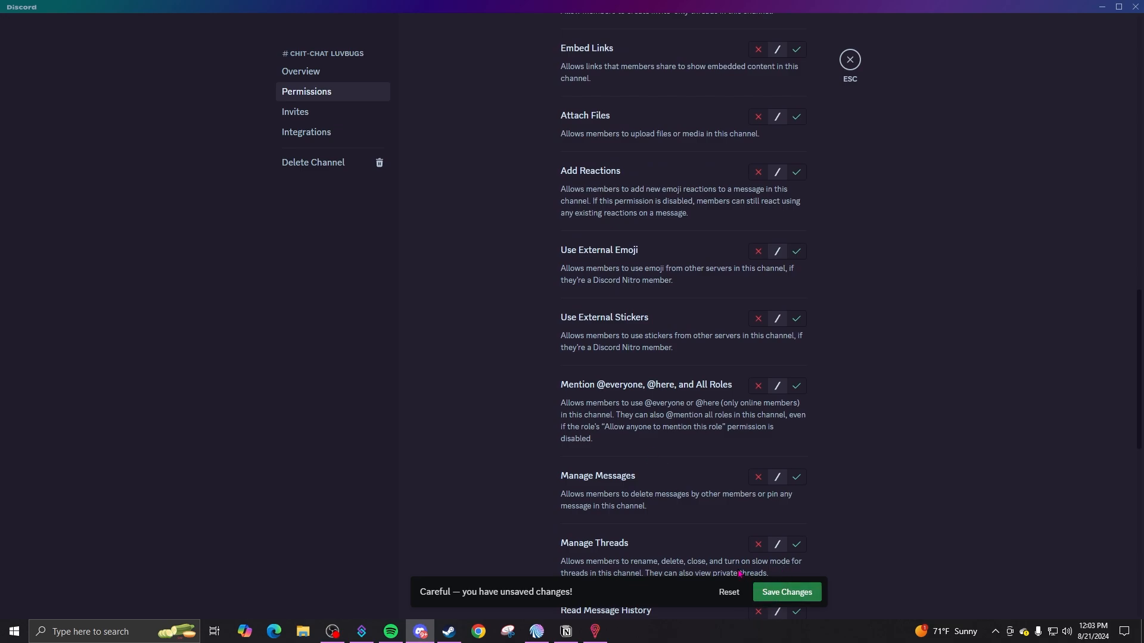
pyautogui.press('Escape')
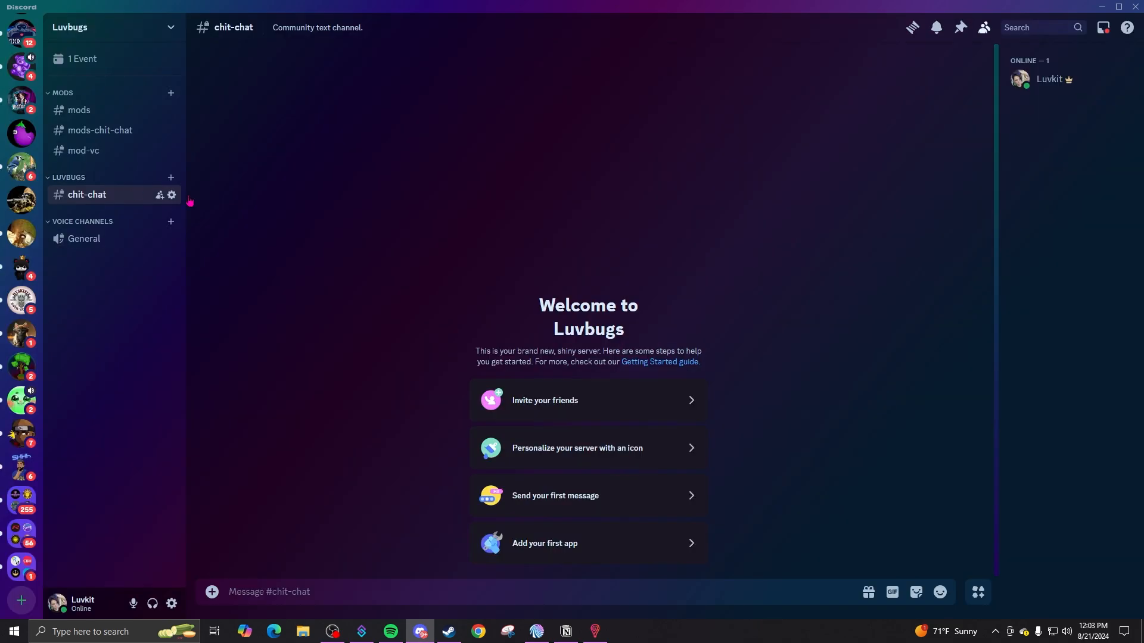
# - Add a text channel named pets and a voice channel named General to the Luvbugs category
pyautogui.click(55, 217)
pyautogui.moveTo(52, 218); pyautogui.dragTo(56, 194)
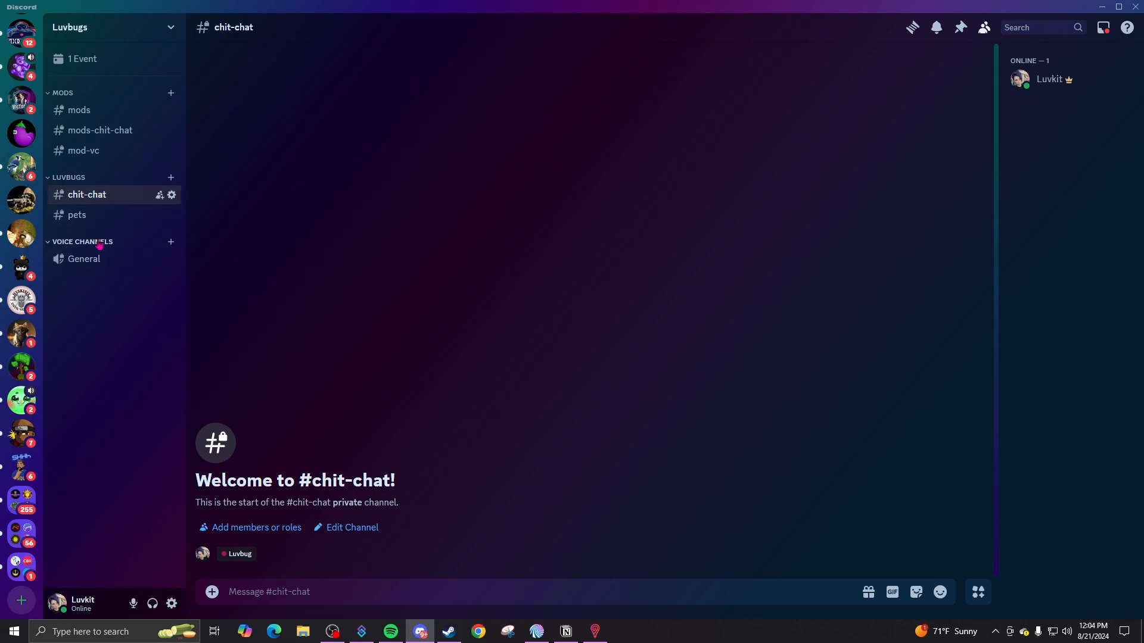
pyautogui.click(171, 177)
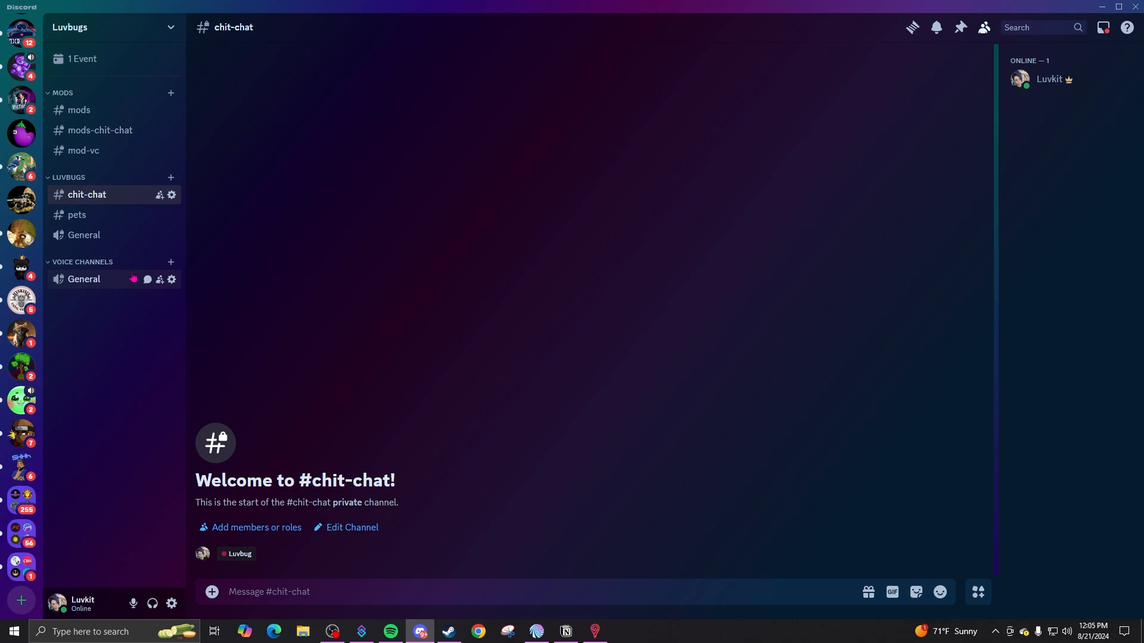
# - Switch to the Luvkit server and examine how its categories and channels are organized
pyautogui.scroll(3, 25, 120)
pyautogui.click(23, 103)
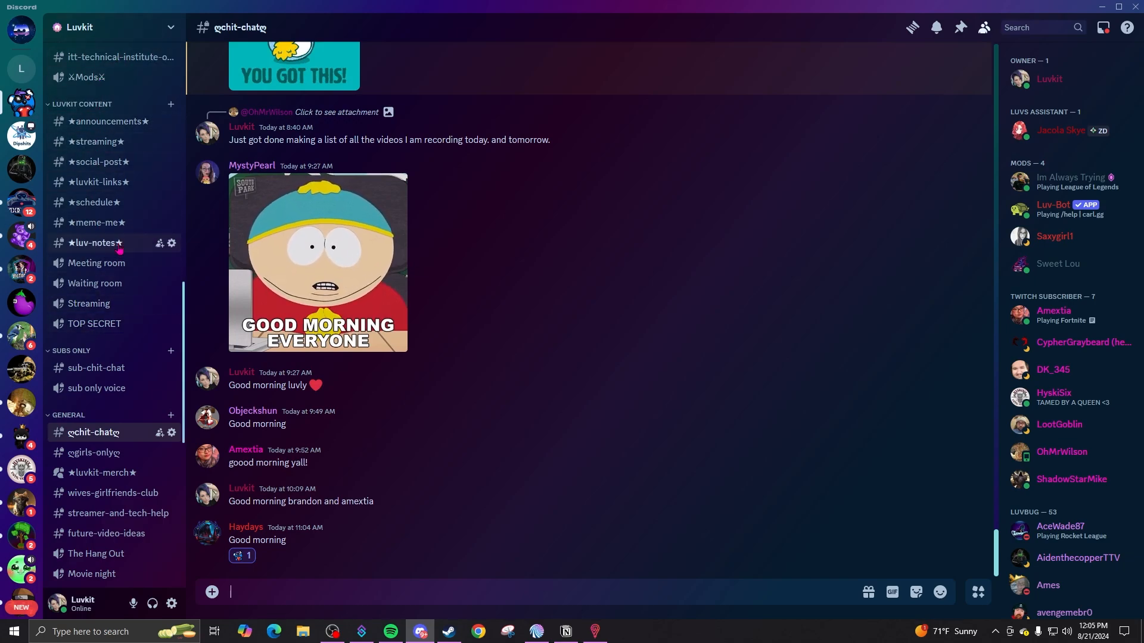
pyautogui.scroll(-5, 119, 249)
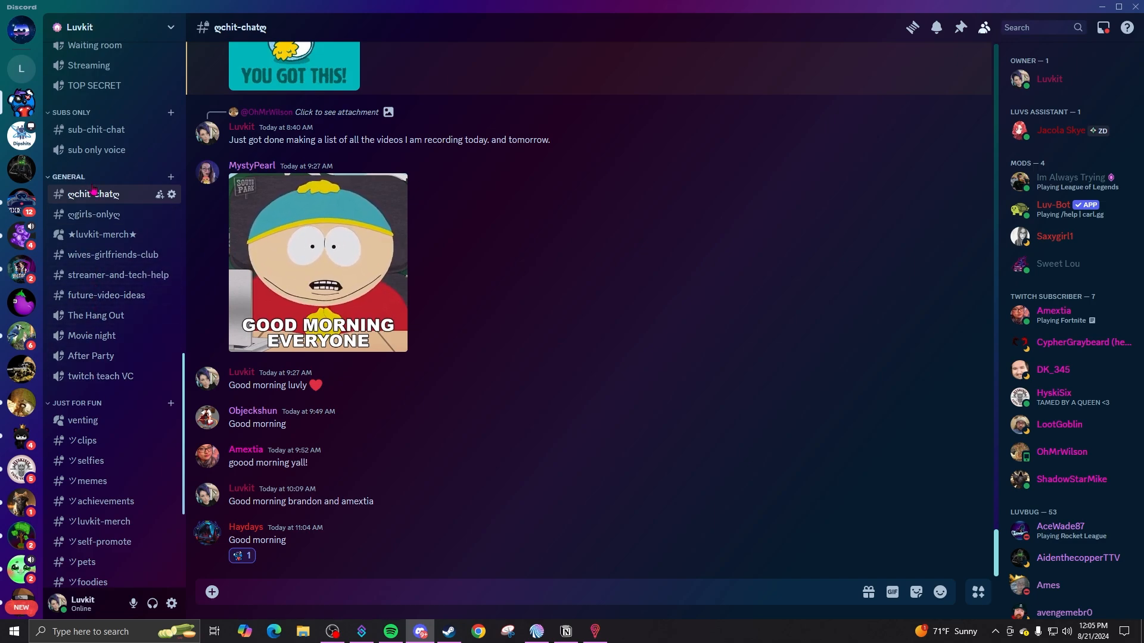
pyautogui.scroll(-4, 83, 179)
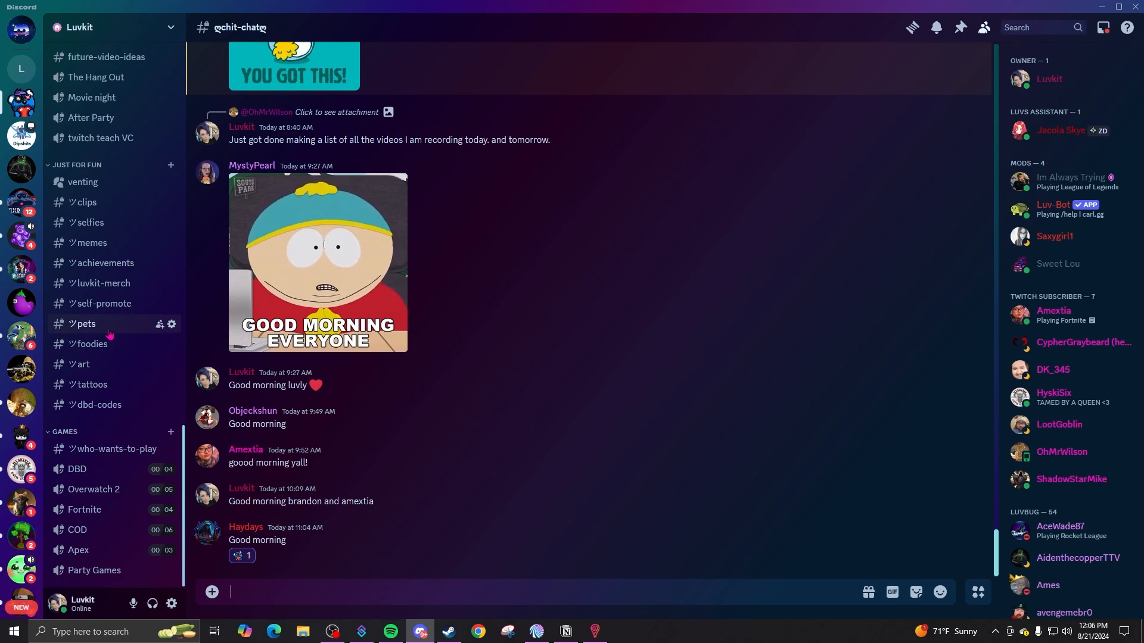
# - Look through the posts in the clips, selfies and memes channels of the Just for Fun category
pyautogui.click(104, 205)
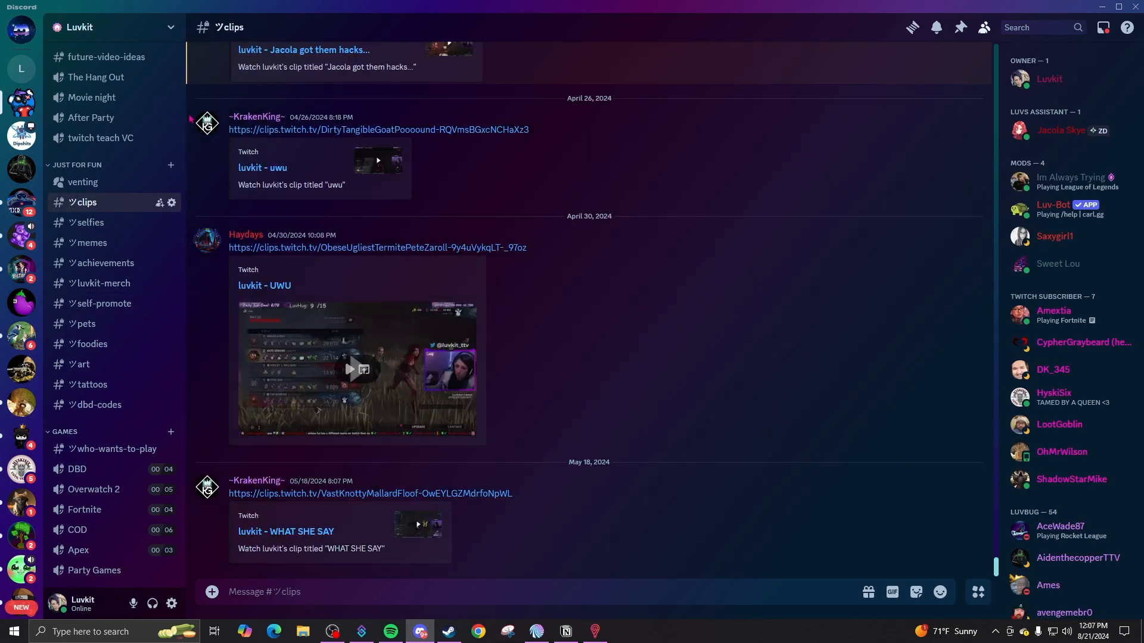
pyautogui.click(103, 224)
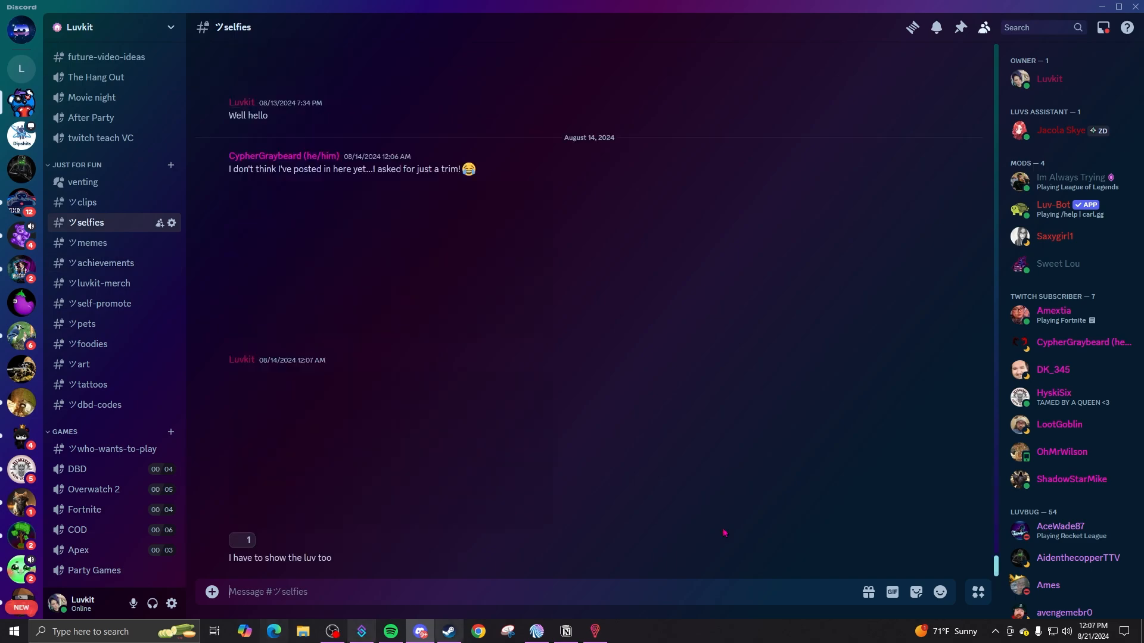
pyautogui.scroll(5, 628, 456)
pyautogui.scroll(15, 628, 456)
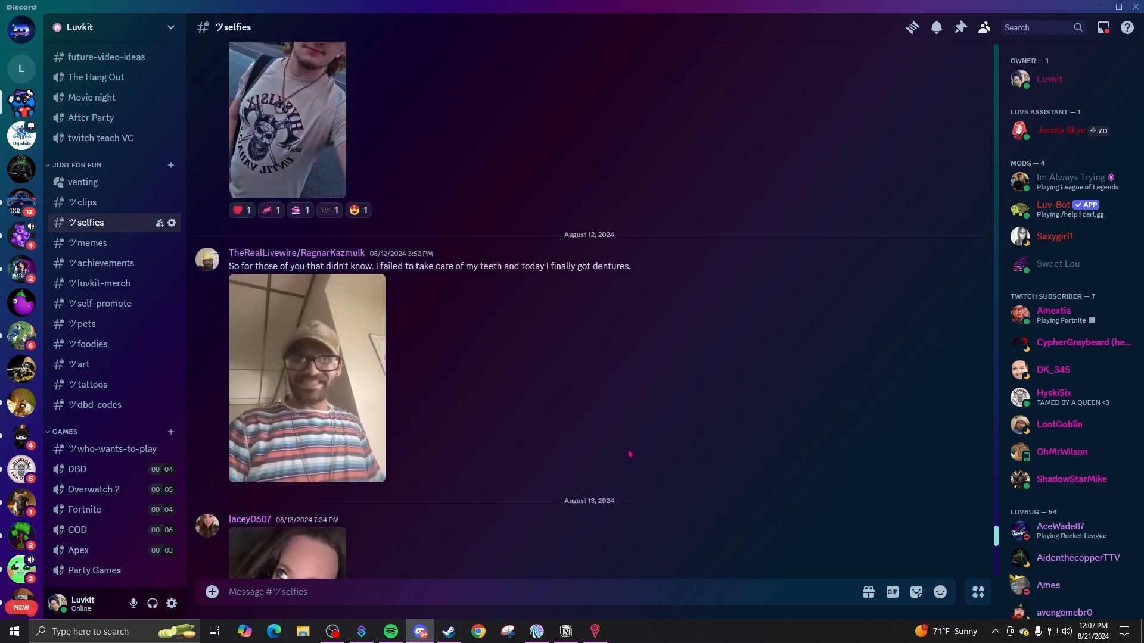
pyautogui.hotkey('alt', 'Down')
pyautogui.scroll(5, 368, 227)
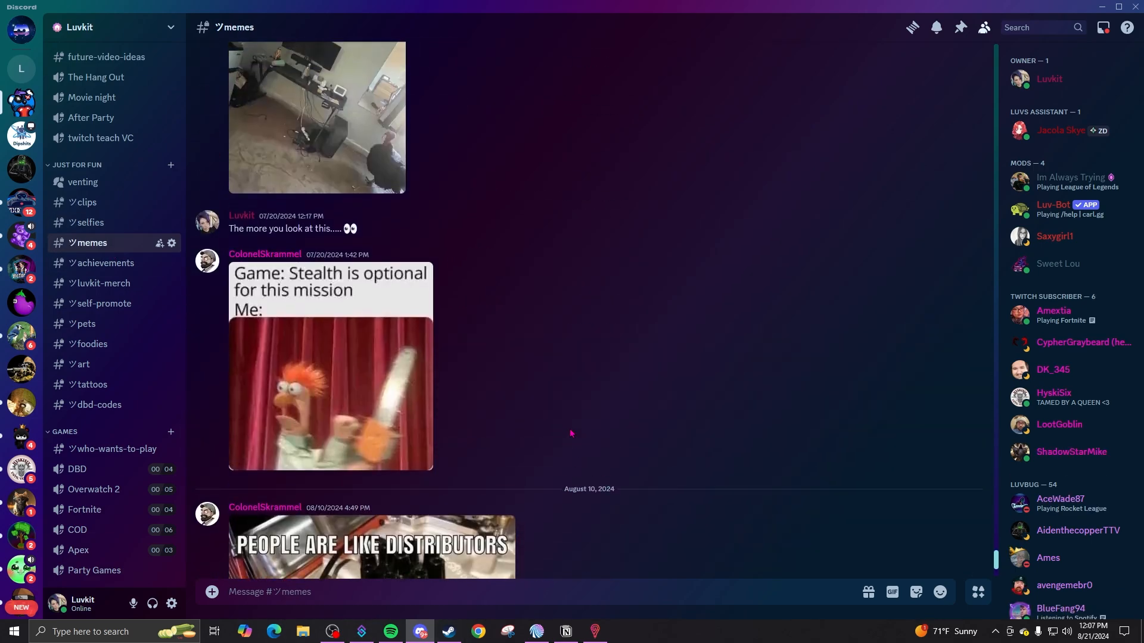
# - Browse the achievements channel to examine the projects and photos that members have shared
pyautogui.hotkey('alt', 'Down')
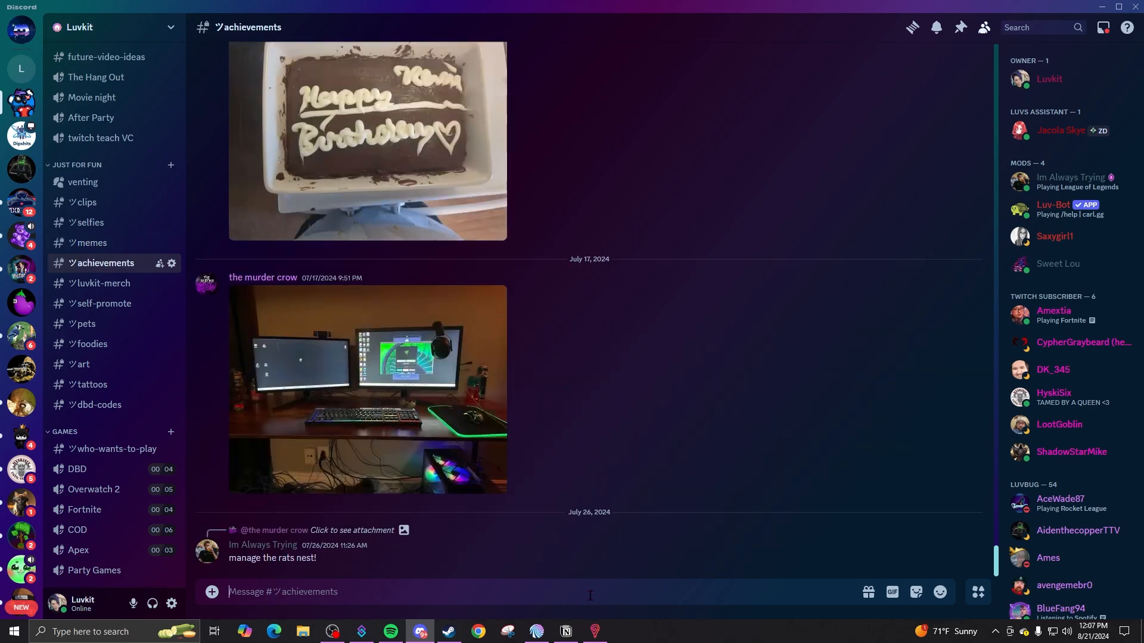
pyautogui.scroll(10, 642, 560)
pyautogui.scroll(6, 642, 561)
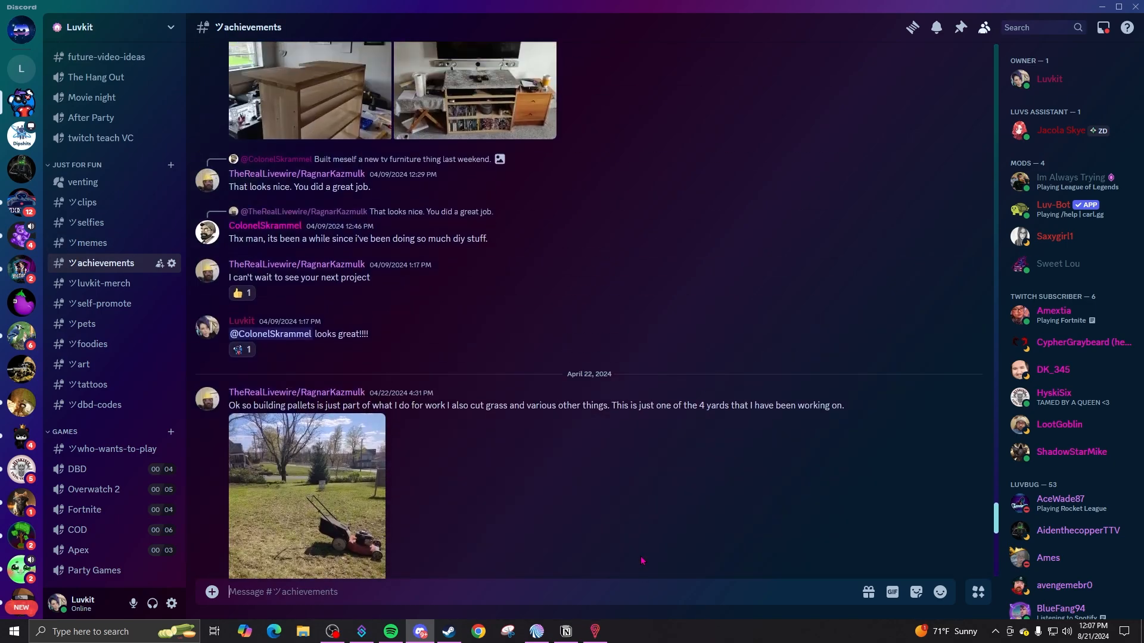
pyautogui.scroll(-8, 649, 461)
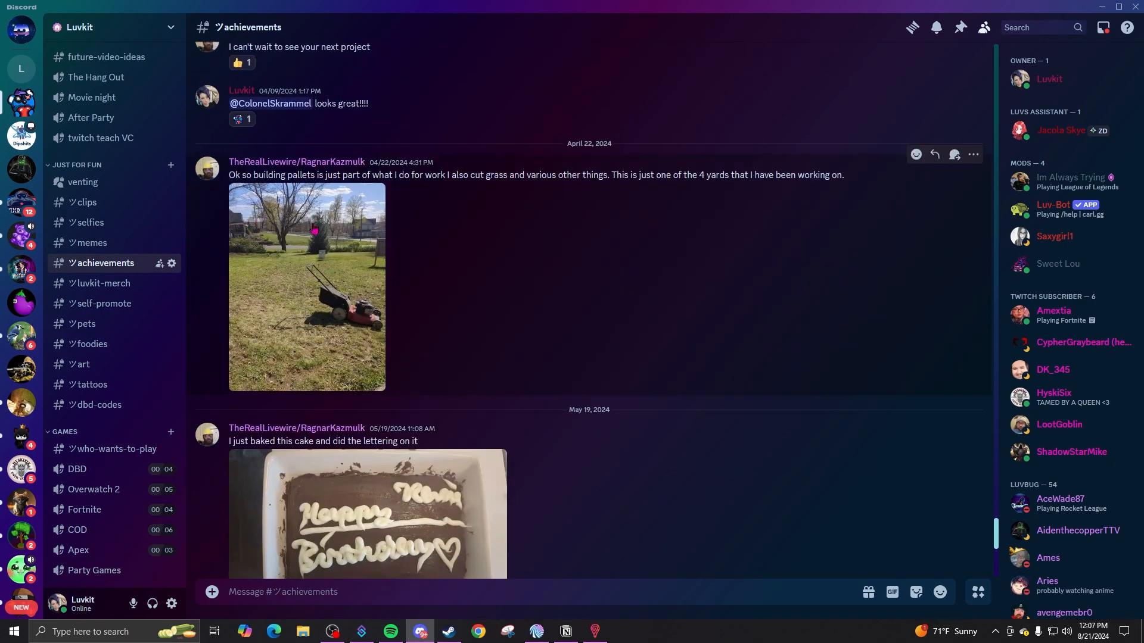
pyautogui.scroll(15, 535, 354)
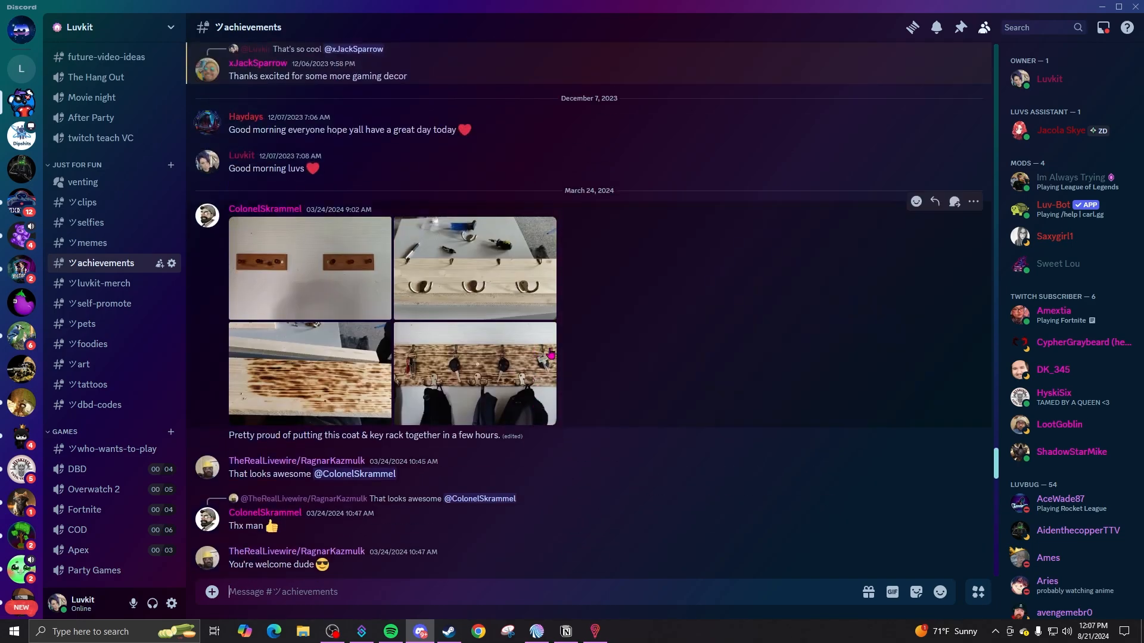
pyautogui.scroll(3, 535, 354)
pyautogui.scroll(-6, 618, 357)
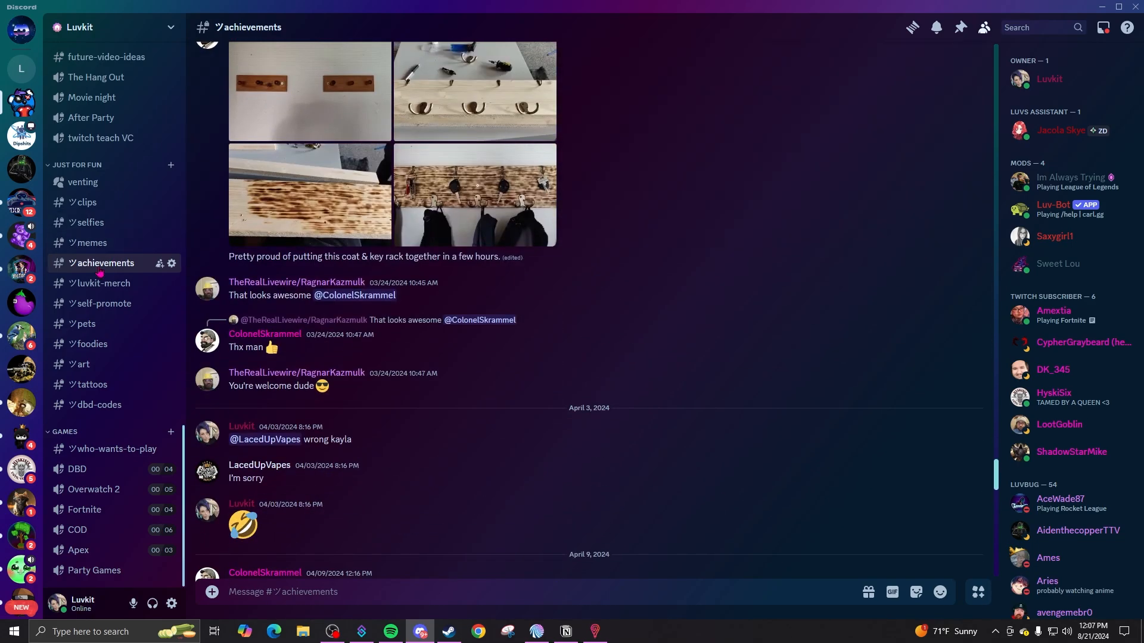
# - Review the posts in the luvkit-merch and self-promote channels
pyautogui.hotkey('alt', 'Down')
pyautogui.scroll(10, 457, 465)
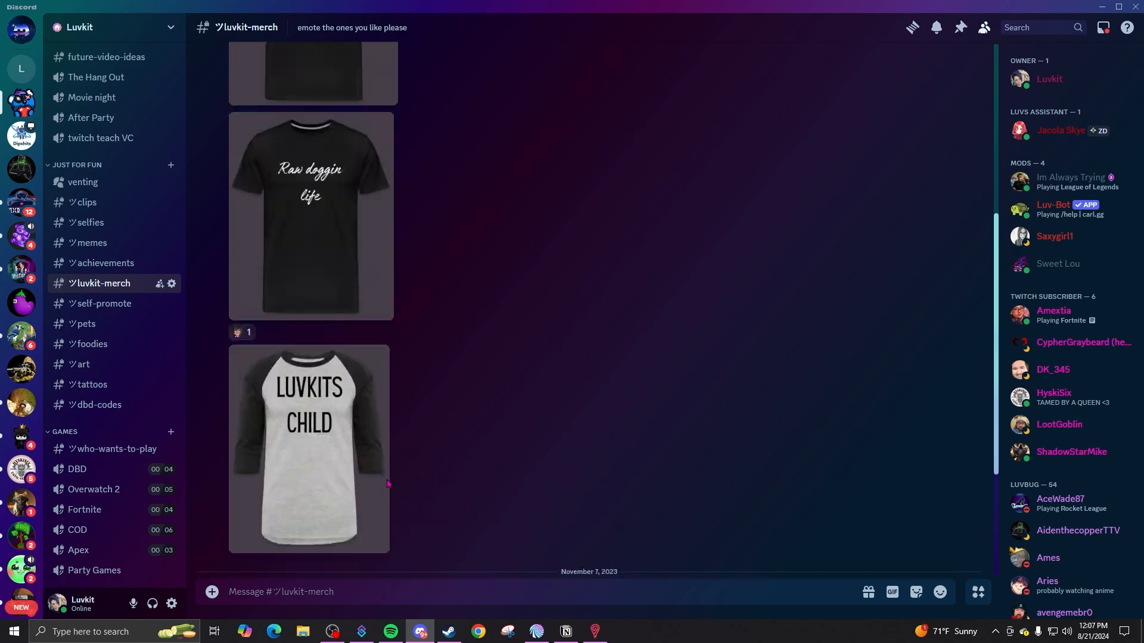
pyautogui.scroll(-10, 437, 463)
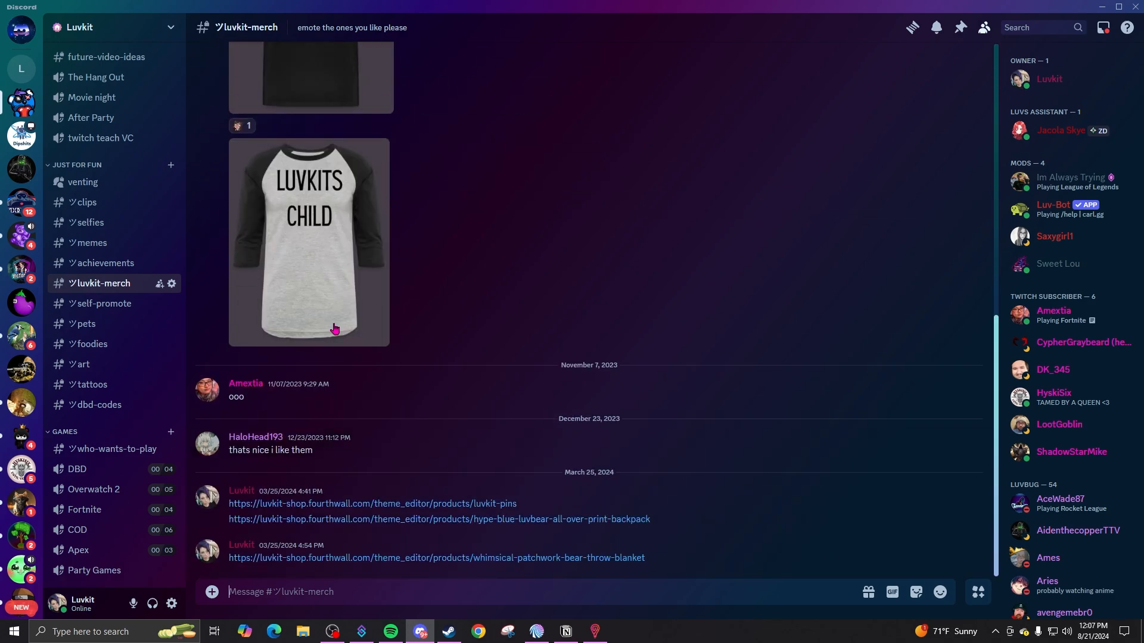
pyautogui.click(82, 302)
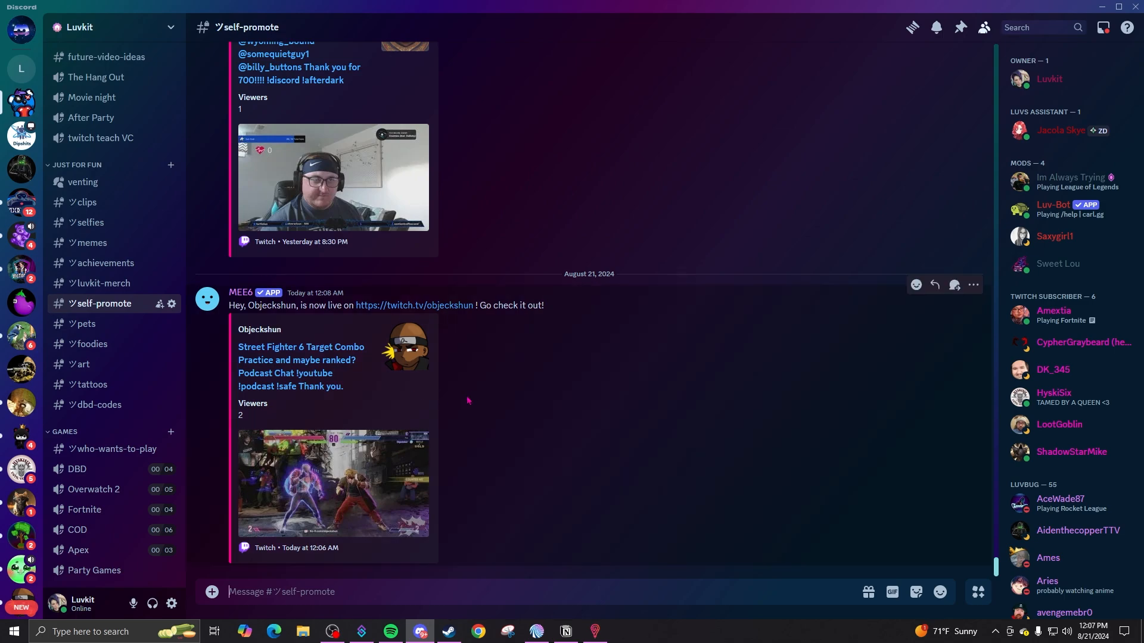
pyautogui.scroll(10, 468, 387)
pyautogui.scroll(-6, 468, 376)
# - Browse the photos shared in the pets and foodies channels
pyautogui.hotkey('alt', 'Down')
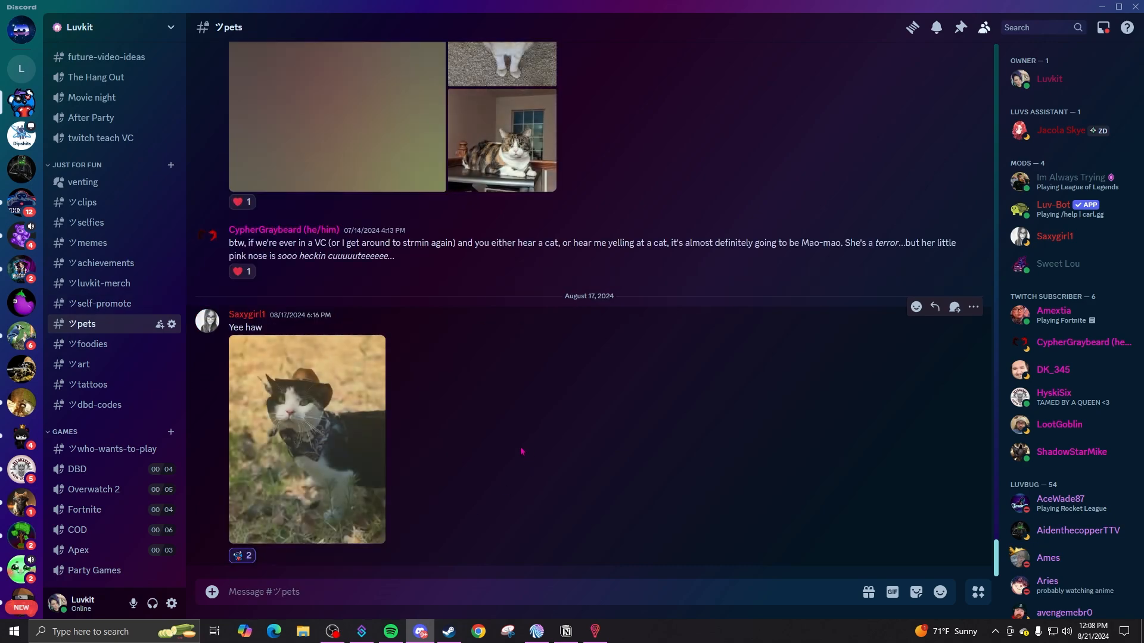
pyautogui.scroll(10, 523, 452)
pyautogui.scroll(2, 522, 452)
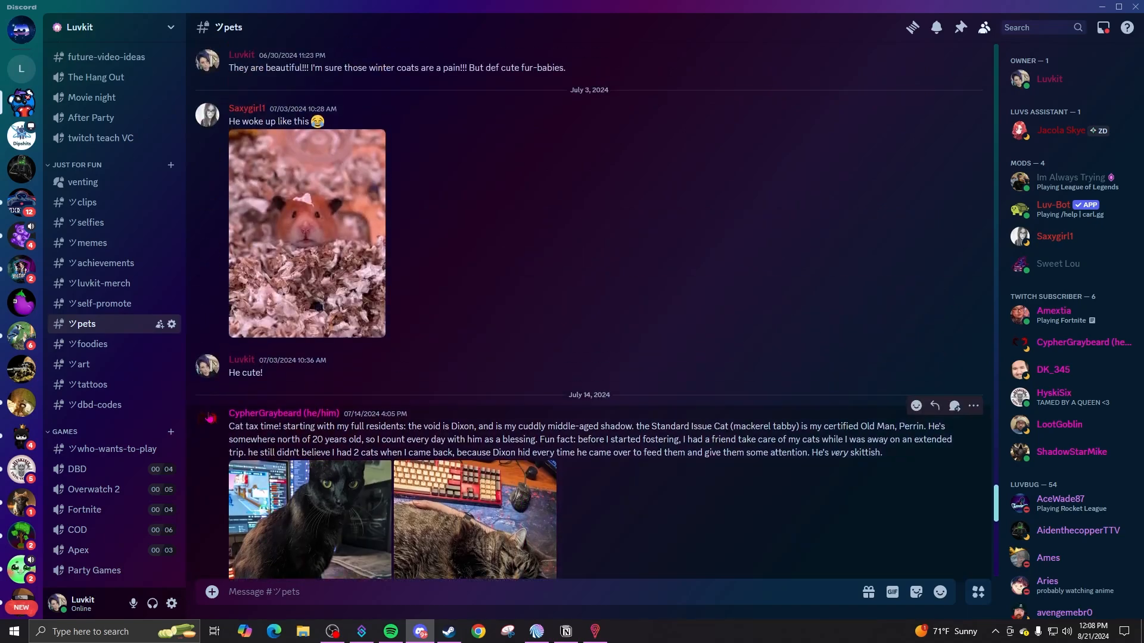
pyautogui.hotkey('alt', 'Down')
pyautogui.scroll(3, 595, 387)
pyautogui.scroll(12, 604, 399)
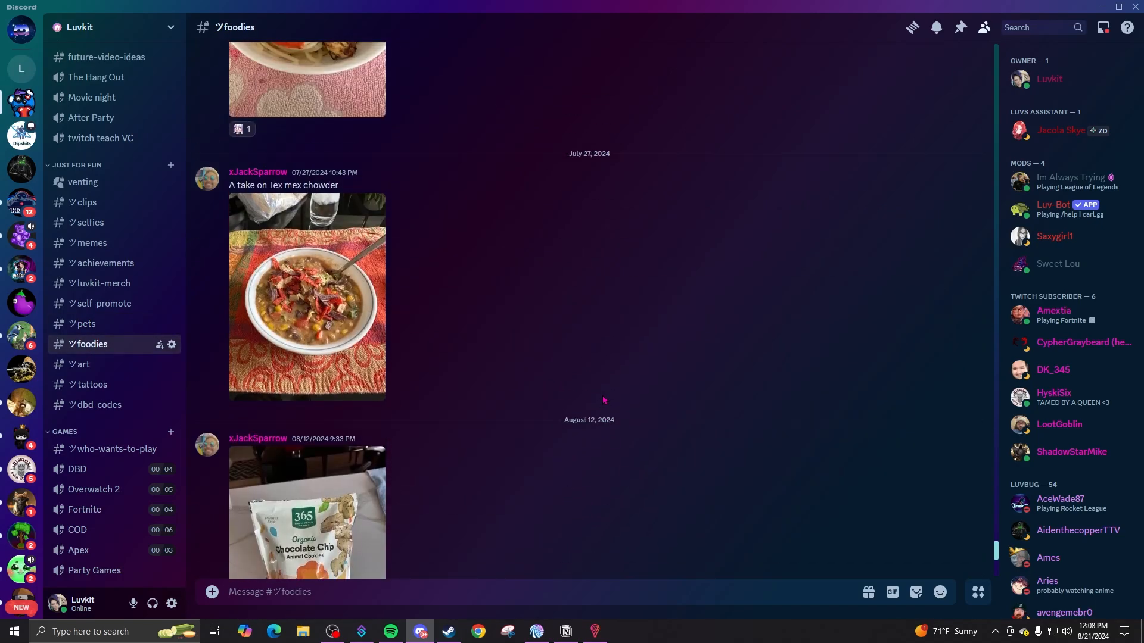
# - Look through the art, tattoos and dbd-codes channels and the who-wants-to-play channel in the Games category
pyautogui.hotkey('alt', 'Down')
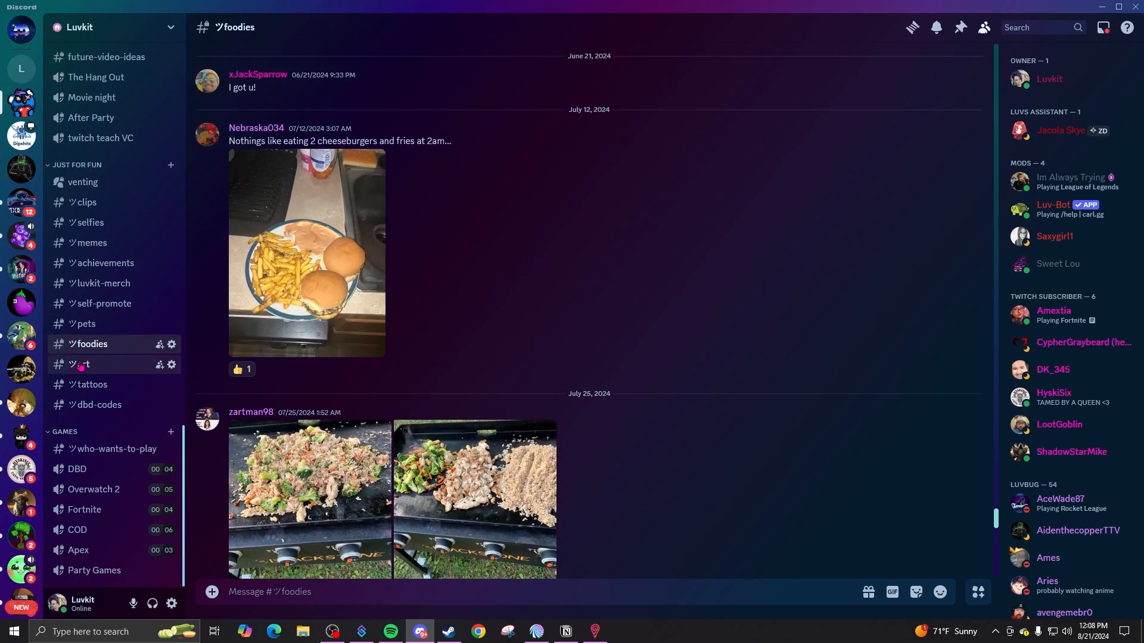
pyautogui.scroll(10, 596, 417)
pyautogui.hotkey('alt', 'Down')
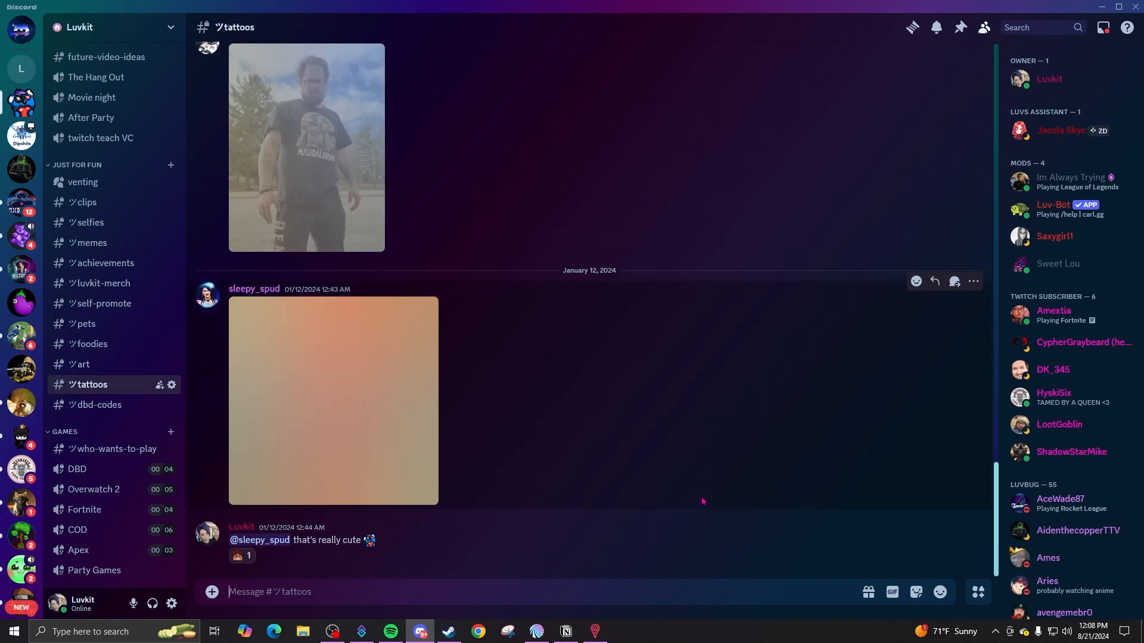
pyautogui.scroll(5, 674, 500)
pyautogui.hotkey('alt', 'Down')
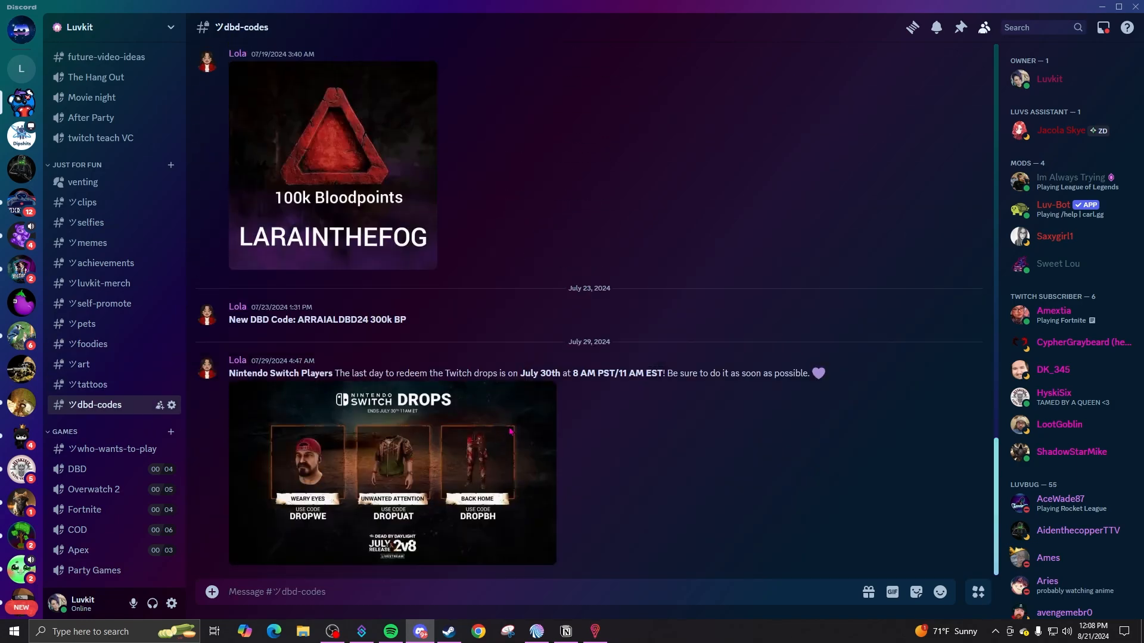
pyautogui.scroll(2, 500, 437)
pyautogui.scroll(-2, 500, 438)
pyautogui.hotkey('alt', 'Down')
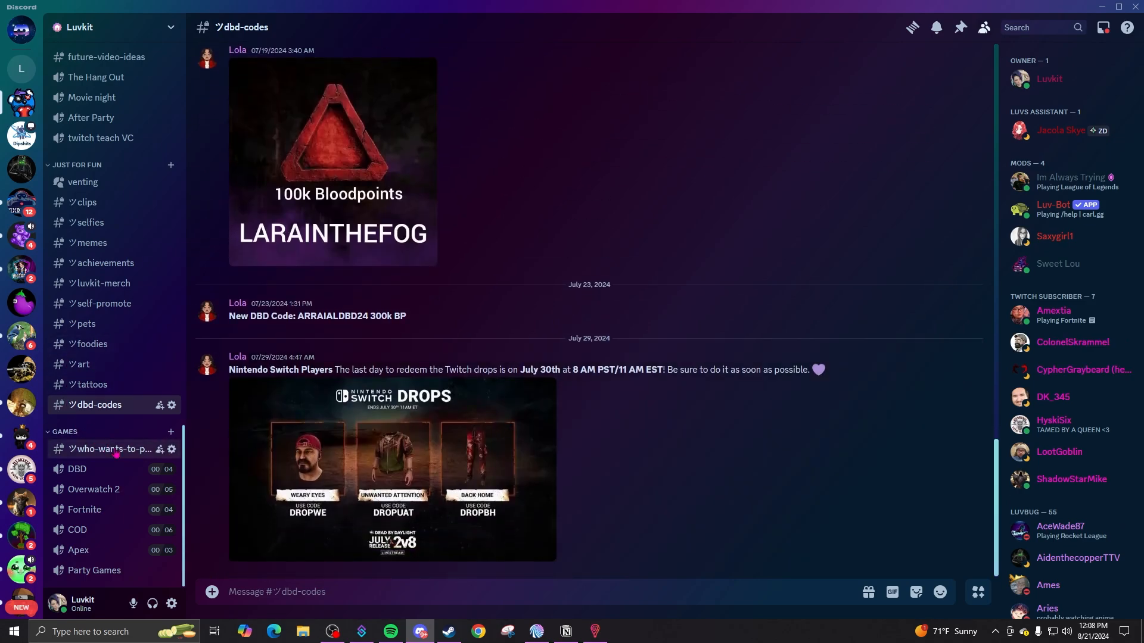
pyautogui.scroll(10, 532, 492)
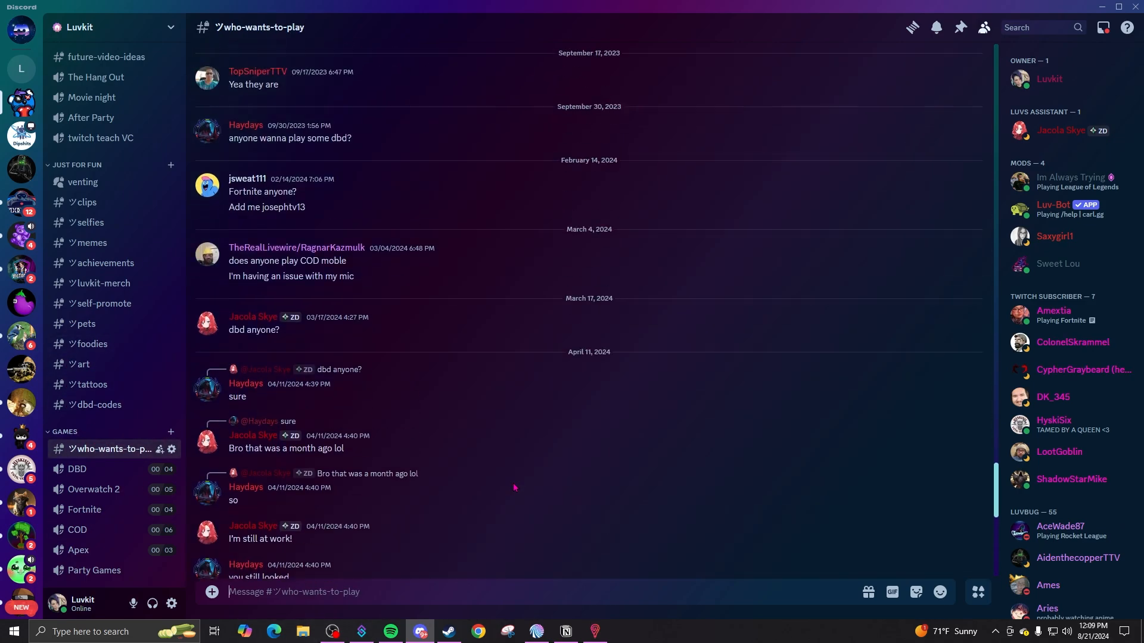
# - Read the most recent messages in the who-wants-to-play channel
pyautogui.scroll(-8, 515, 487)
pyautogui.scroll(-2, 515, 488)
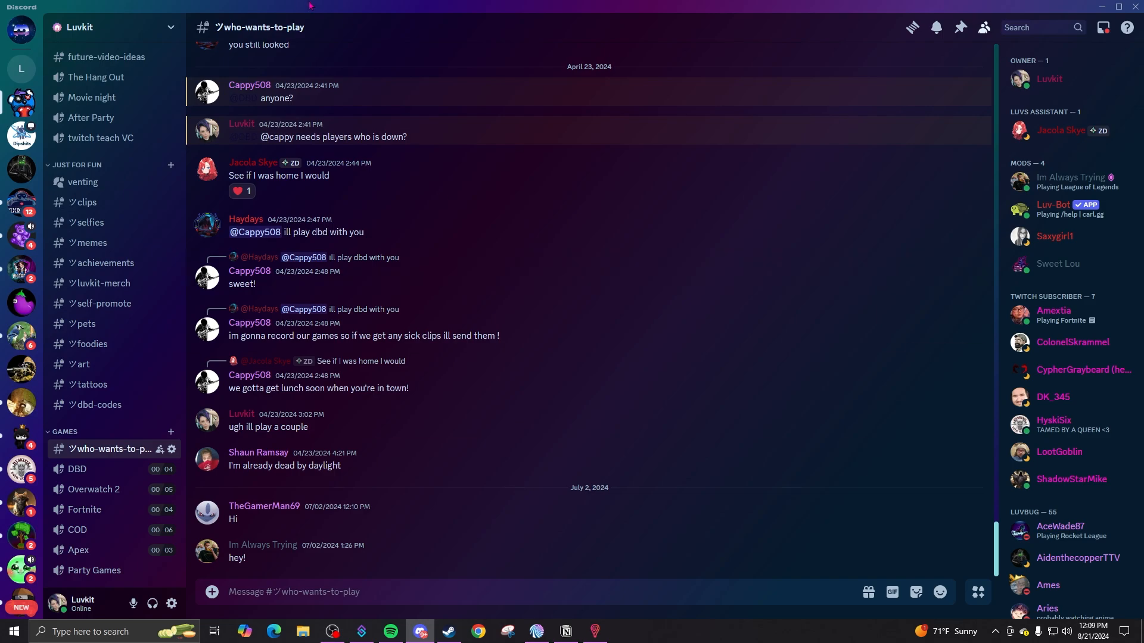
# - Review the full list of roles in the Luvkit server settings, and look through the server's member list grouped by role
pyautogui.click(174, 26)
pyautogui.click(93, 107)
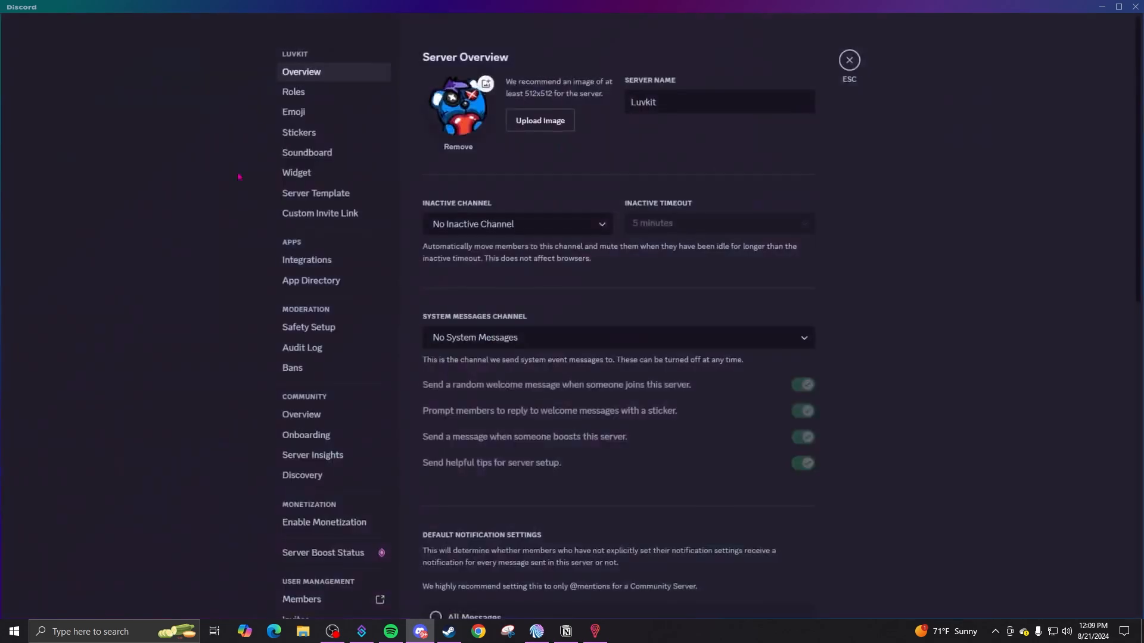
pyautogui.click(303, 100)
pyautogui.scroll(-15, 870, 289)
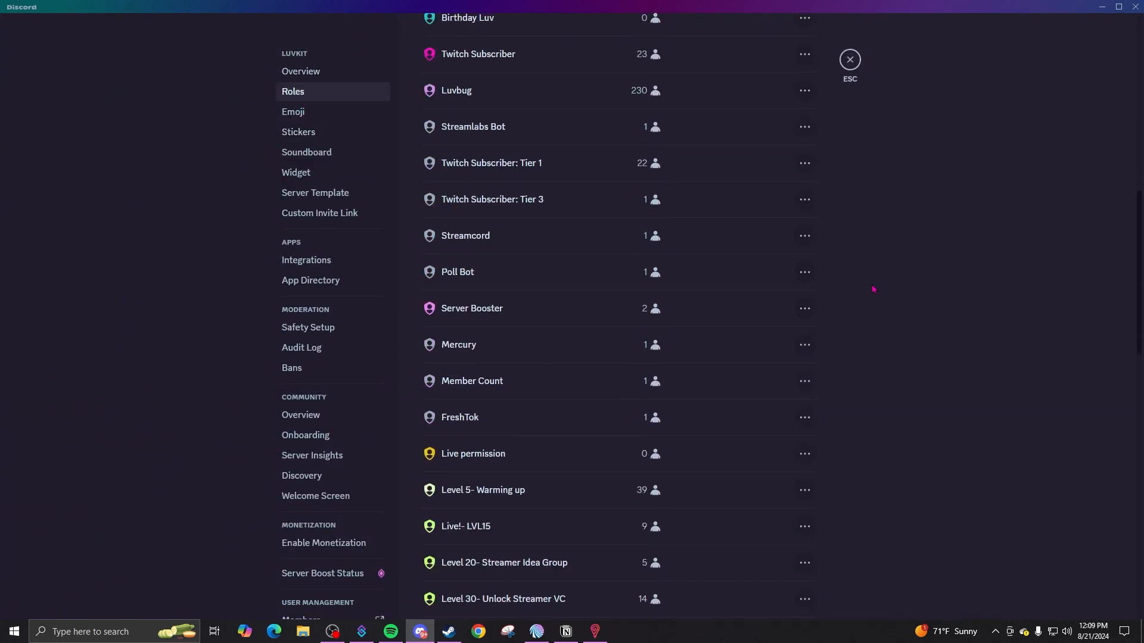
pyautogui.scroll(-5, 872, 288)
pyautogui.scroll(20, 873, 289)
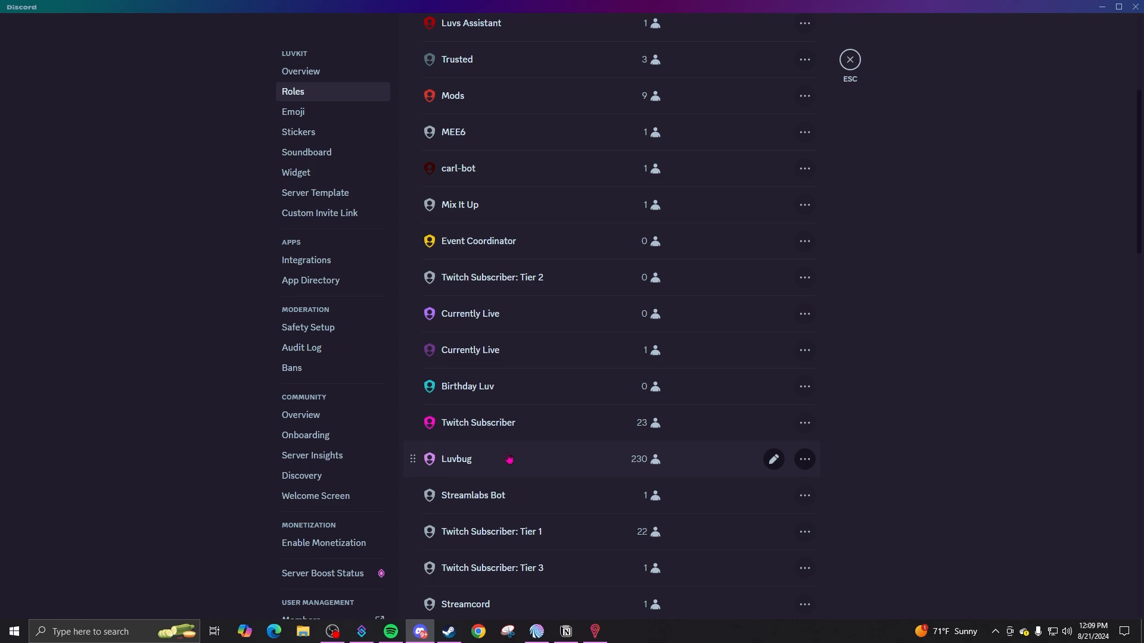
pyautogui.scroll(5, 519, 441)
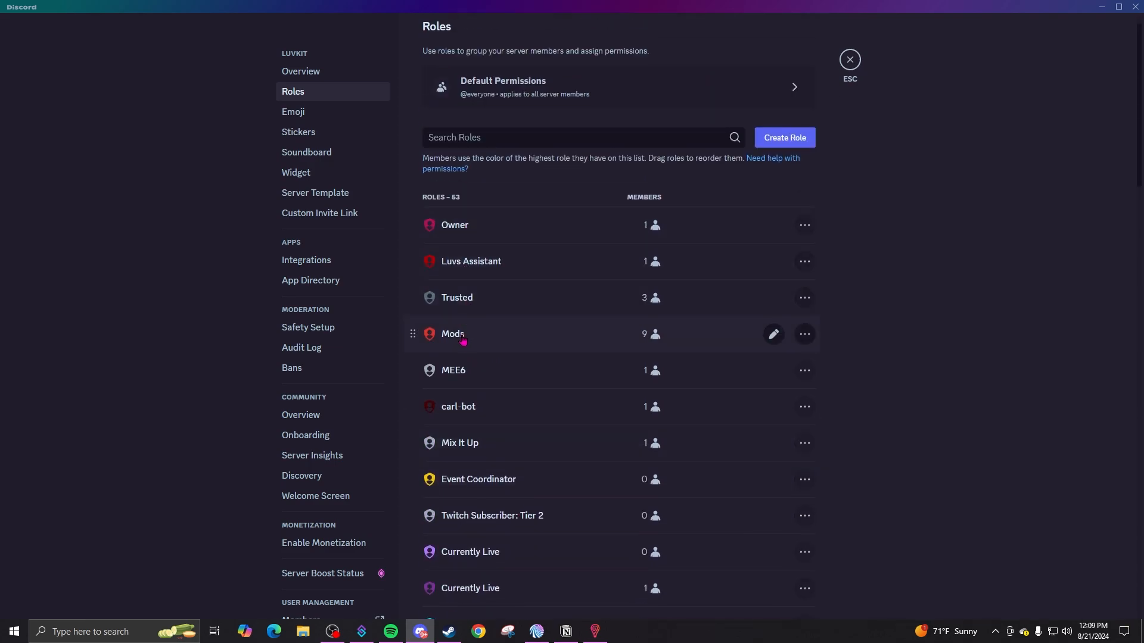
pyautogui.scroll(-1, 495, 383)
pyautogui.scroll(-10, 494, 382)
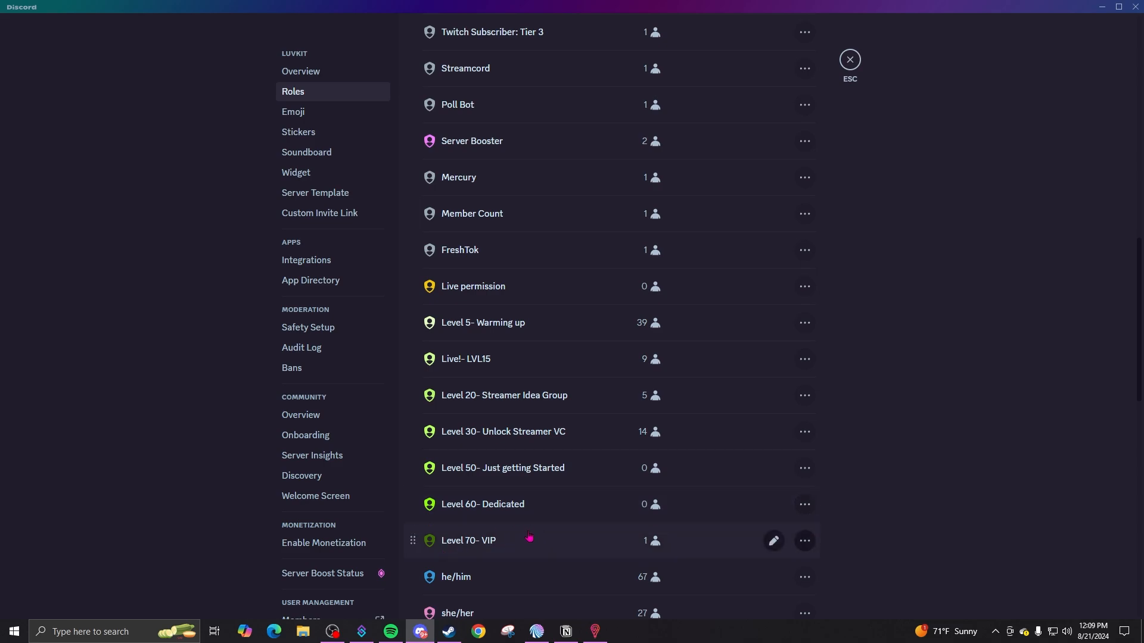
pyautogui.scroll(-5, 528, 537)
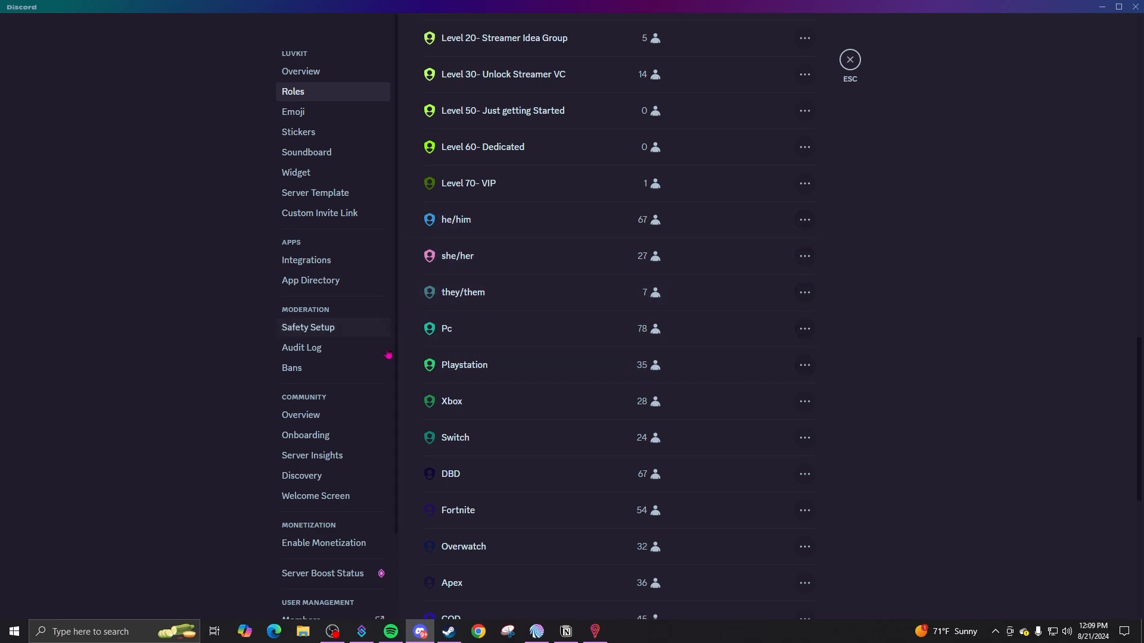
pyautogui.scroll(-4, 472, 423)
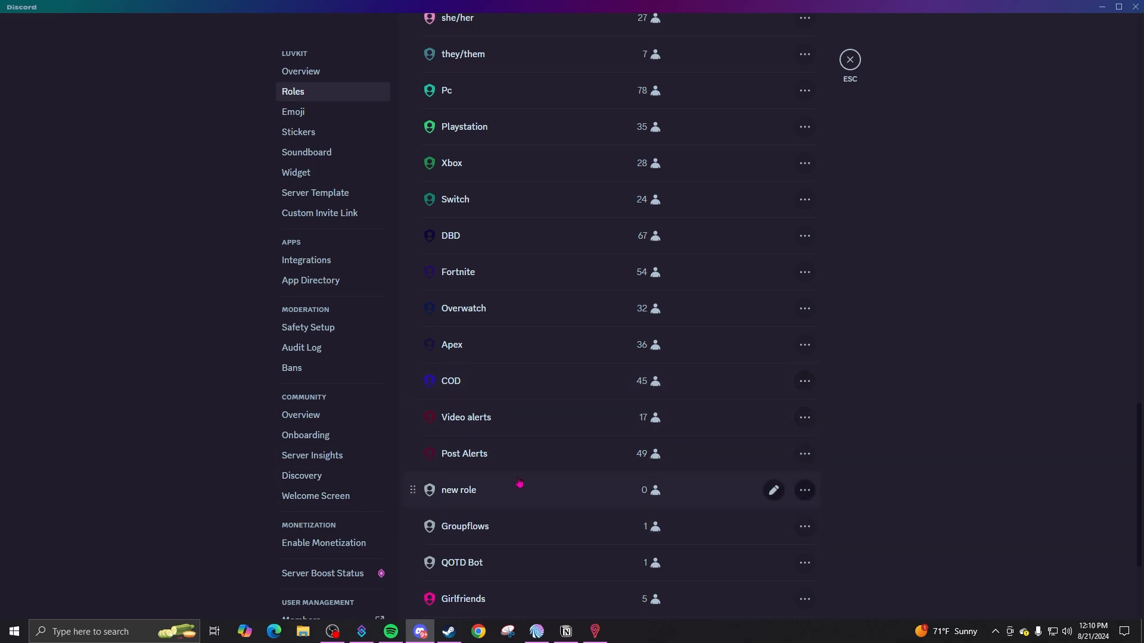
pyautogui.scroll(-3, 515, 479)
pyautogui.press('Escape')
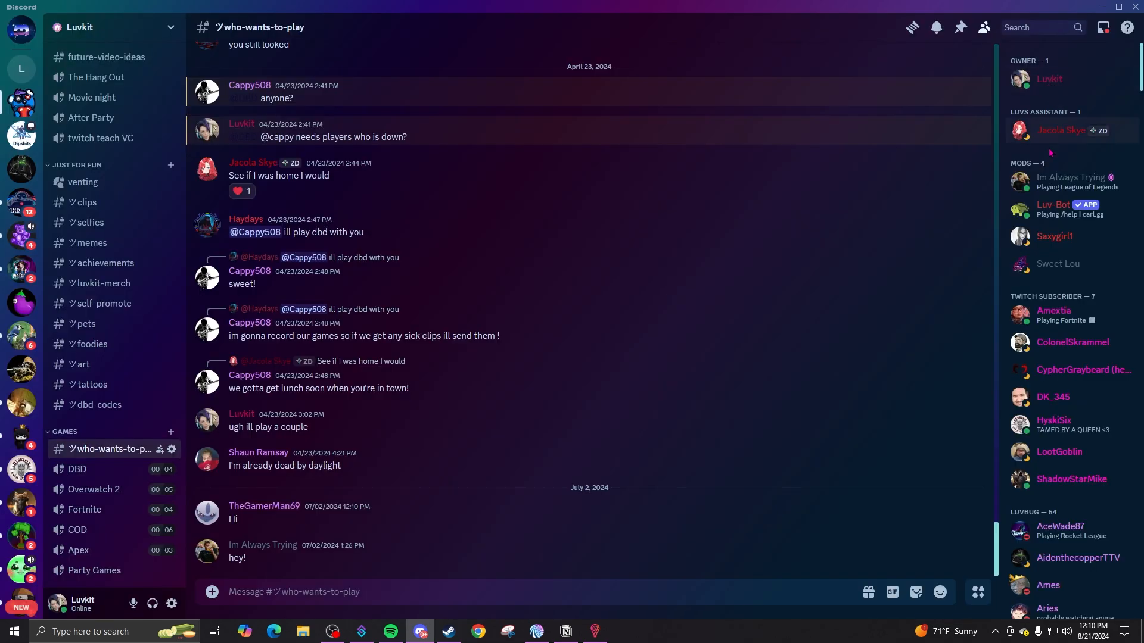
pyautogui.scroll(-15, 1031, 581)
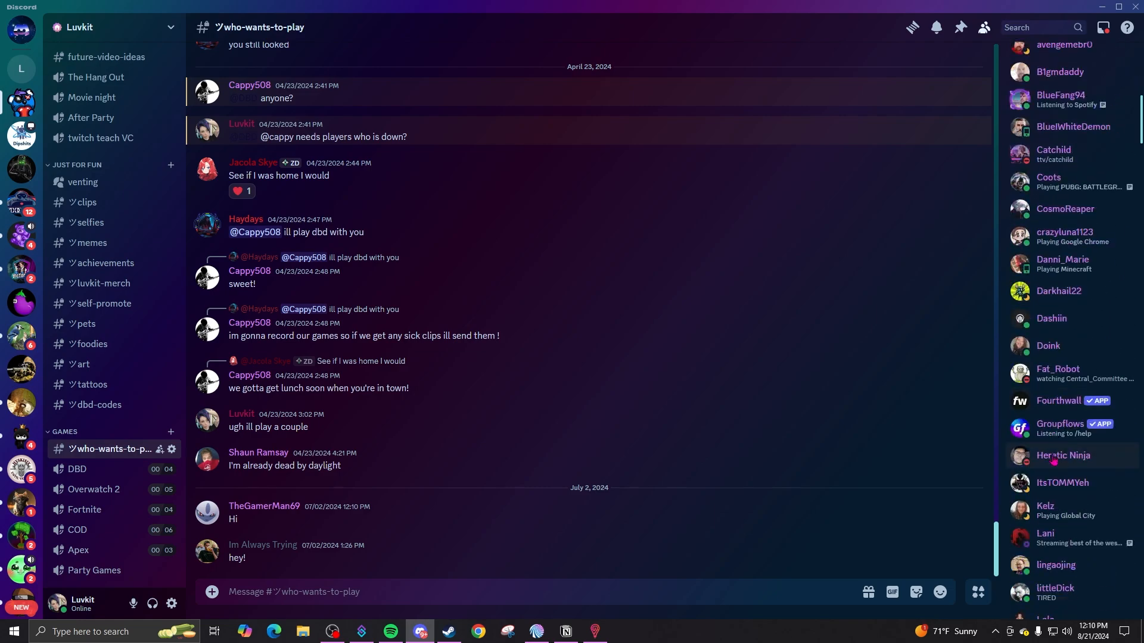
pyautogui.scroll(-15, 1051, 480)
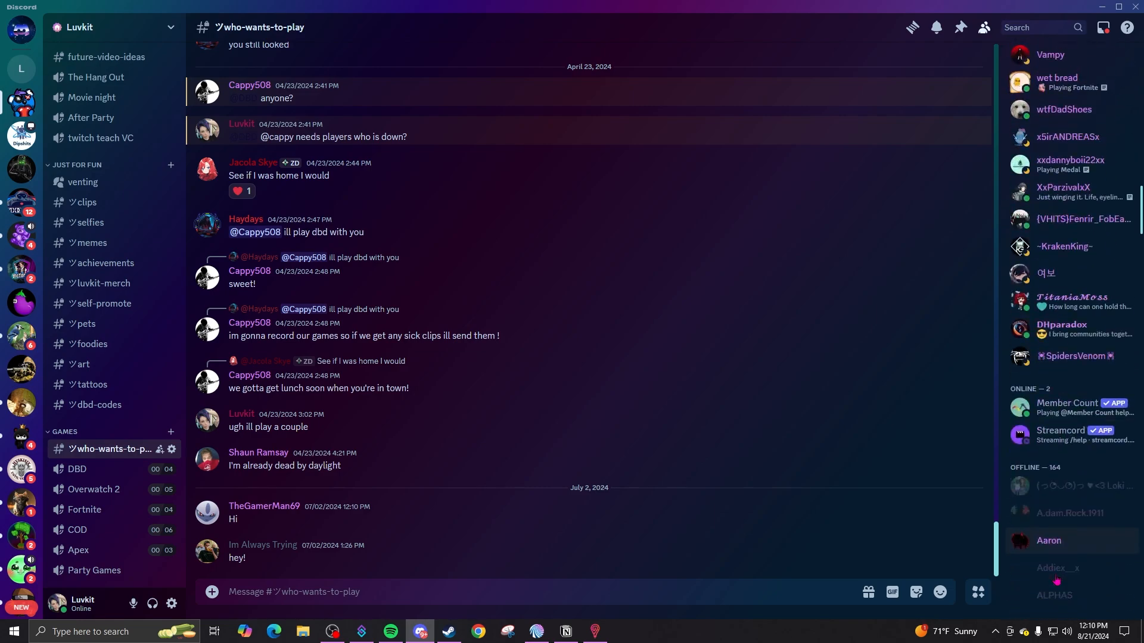
# - Look over the Luvkit server's roles again and examine the Luvbug role's display settings
pyautogui.click(168, 35)
pyautogui.click(95, 106)
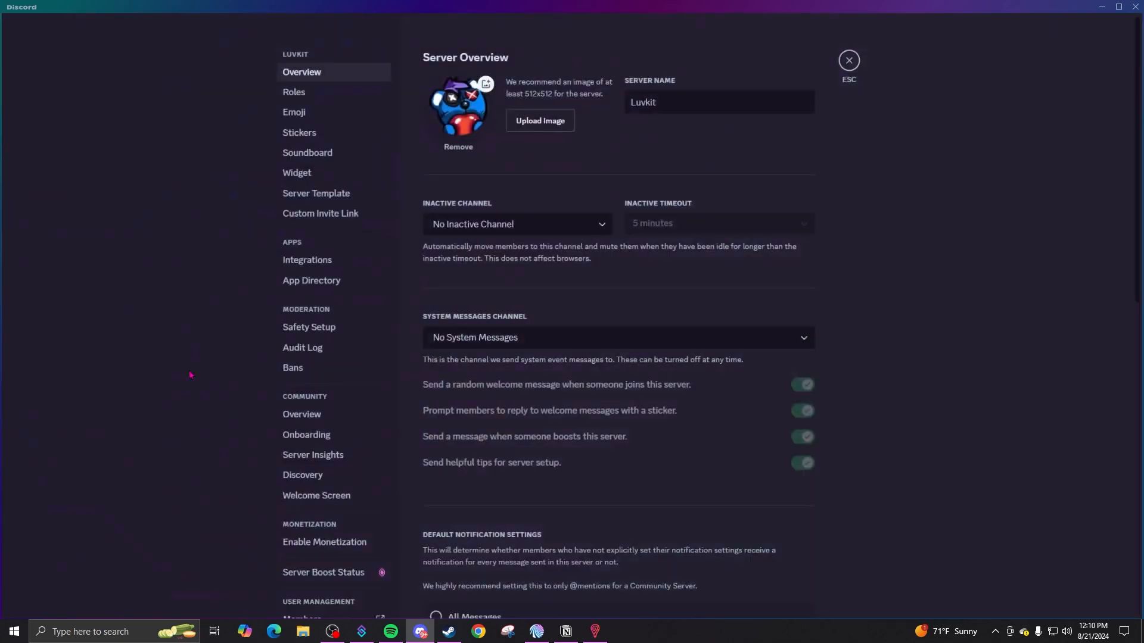
pyautogui.click(292, 91)
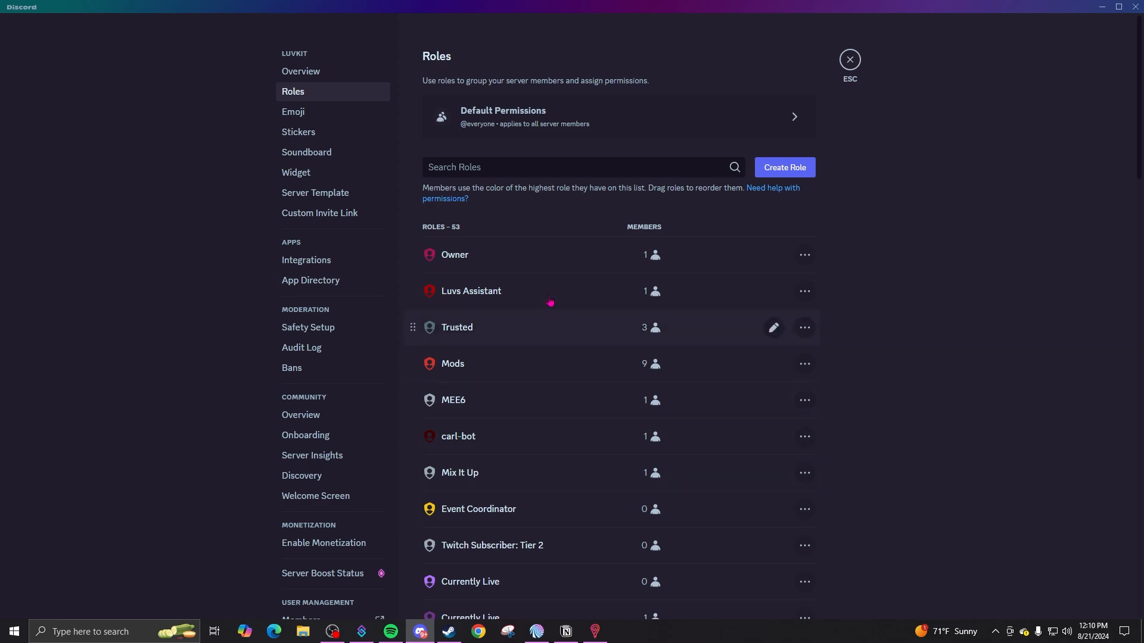
pyautogui.scroll(-5, 476, 240)
pyautogui.scroll(-12, 476, 239)
pyautogui.scroll(10, 470, 236)
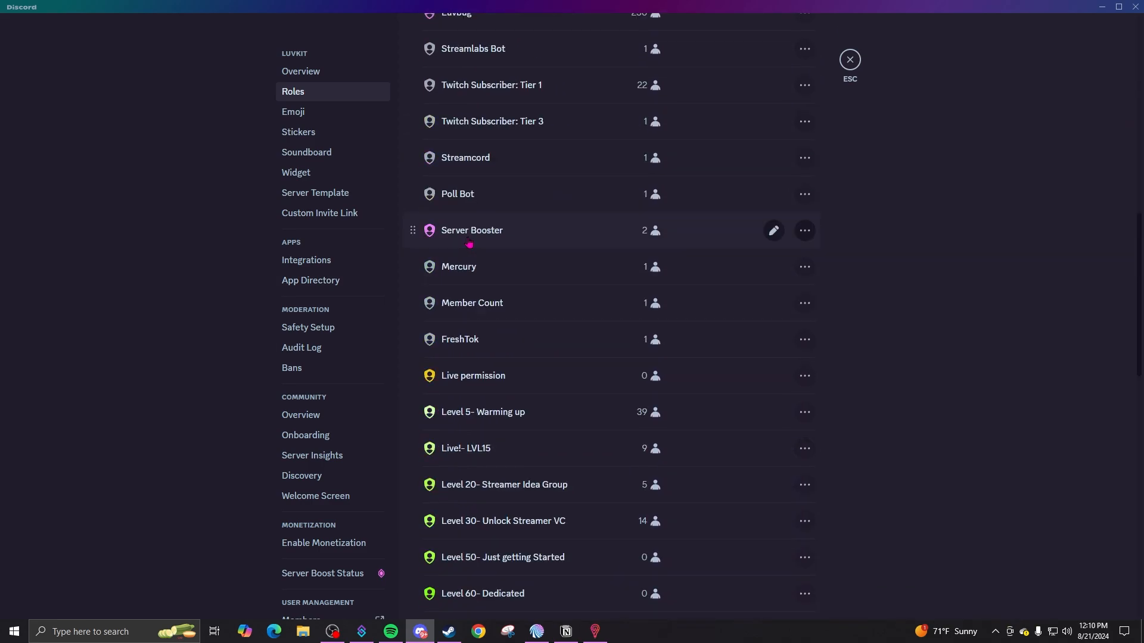
pyautogui.click(462, 310)
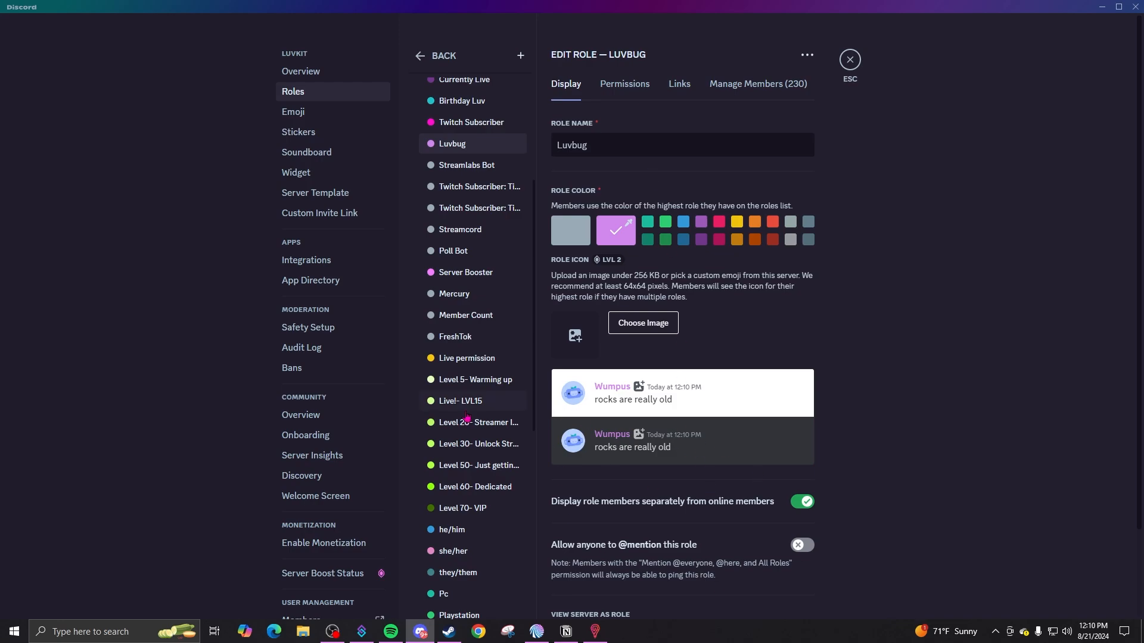
pyautogui.scroll(5, 466, 417)
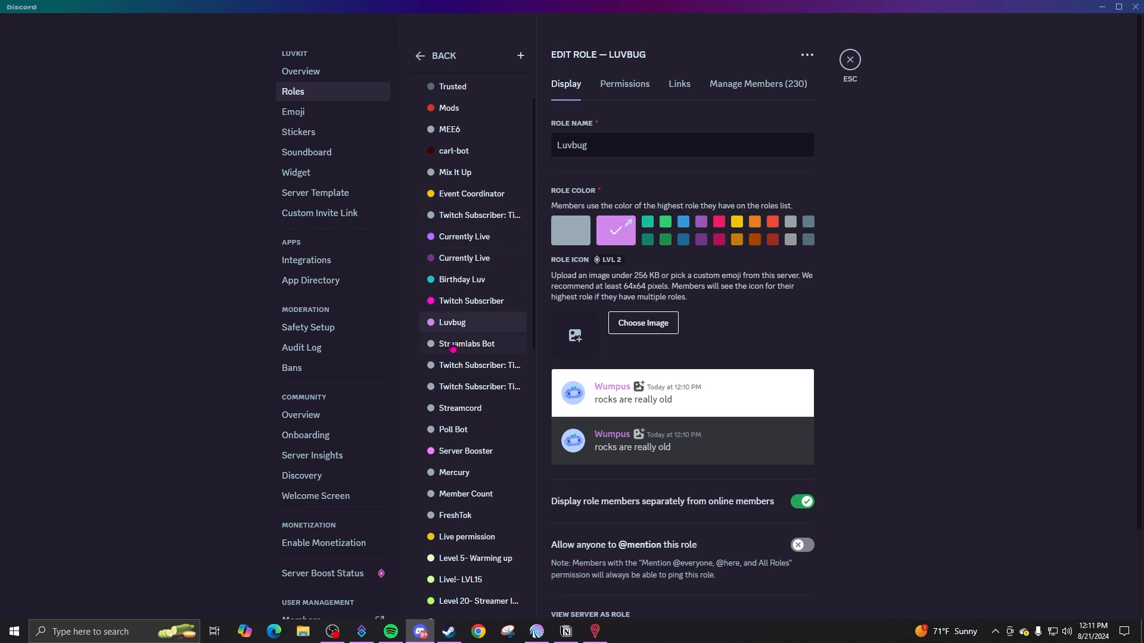
pyautogui.click(849, 60)
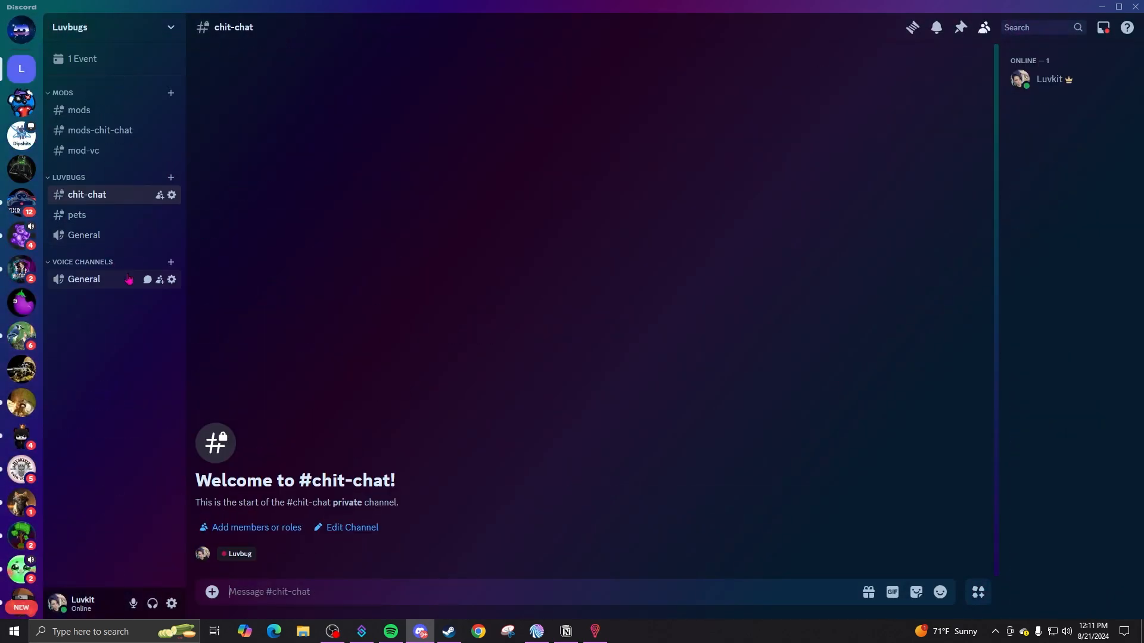
# - In the Luvbugs server, create a private category "Luvkit's corner" accessible to the Luvbug role and place it above the Luvbugs category
pyautogui.rightClick(88, 311)
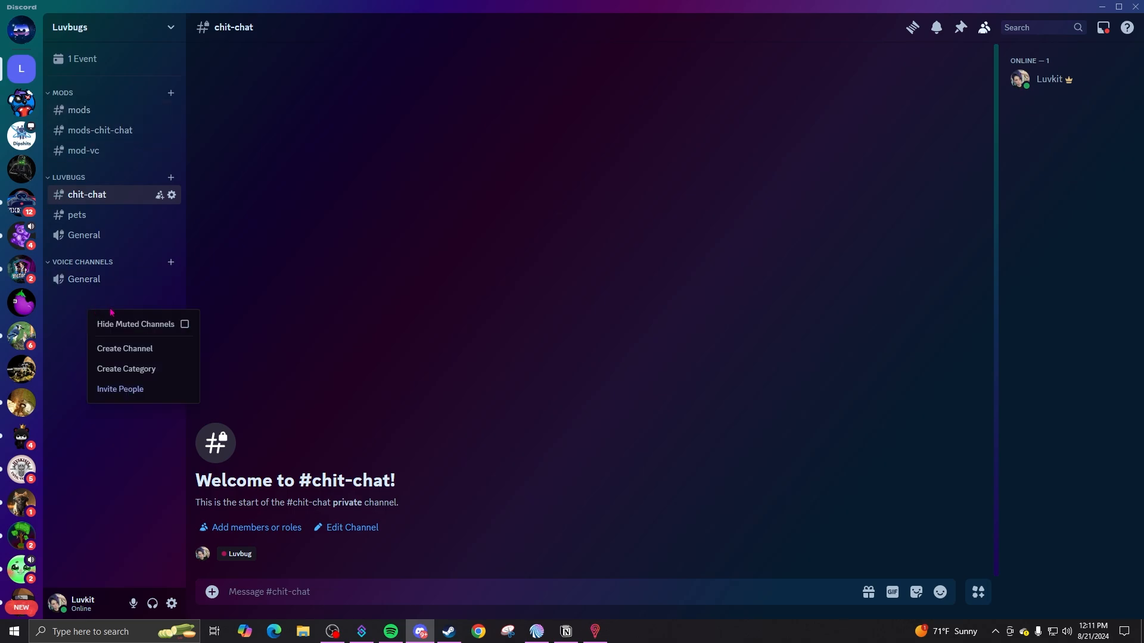
pyautogui.click(125, 369)
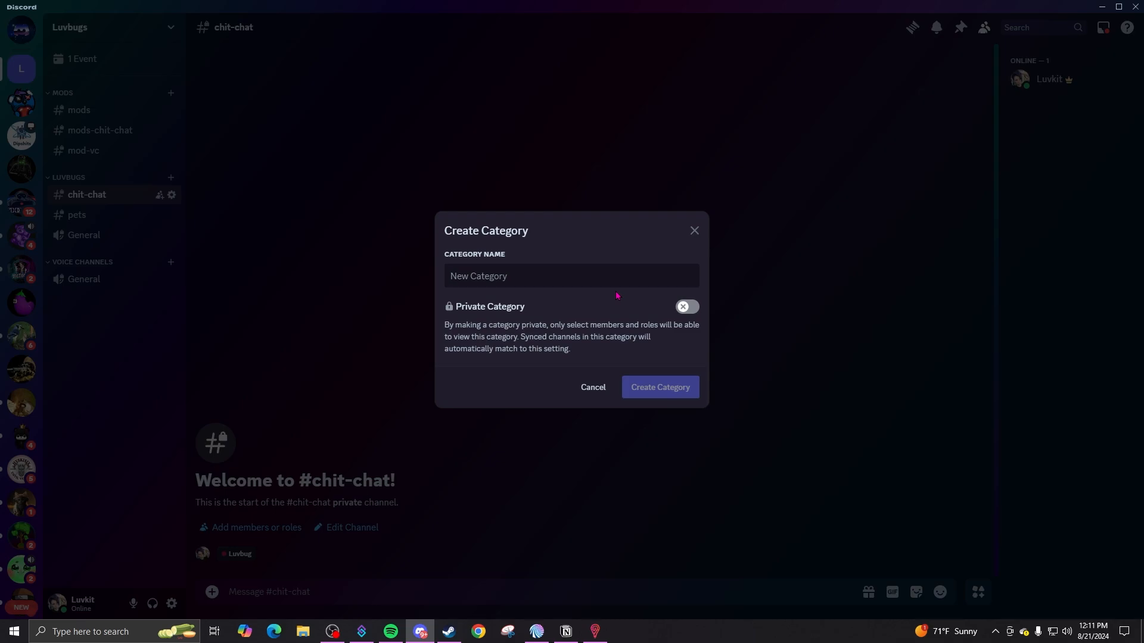
pyautogui.write("Luvkit's corner")
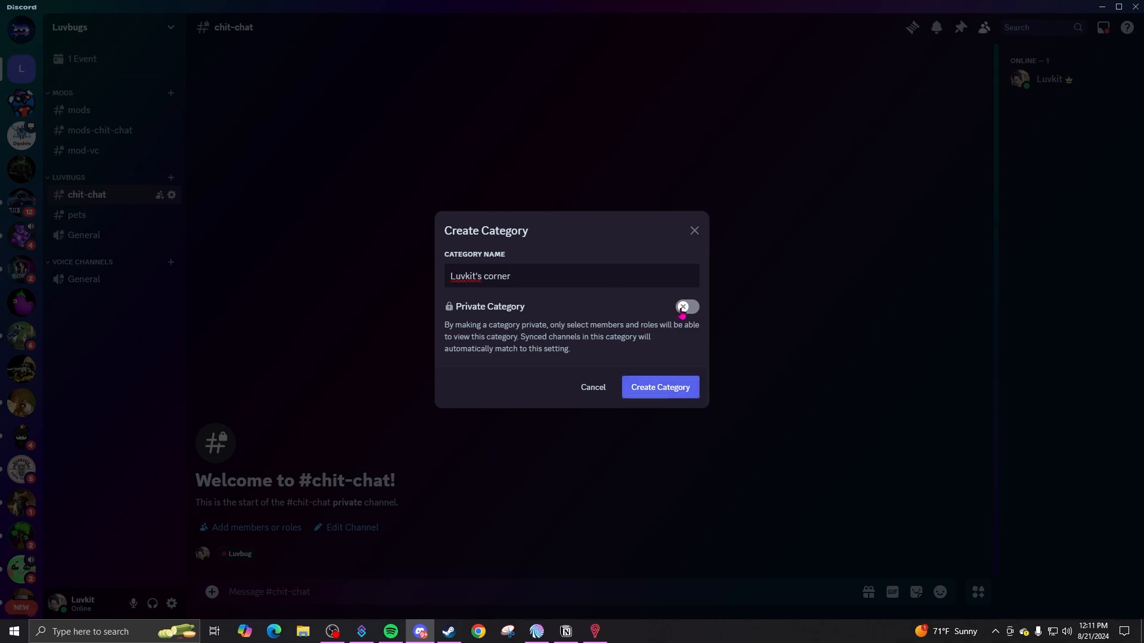
pyautogui.click(683, 311)
pyautogui.click(671, 386)
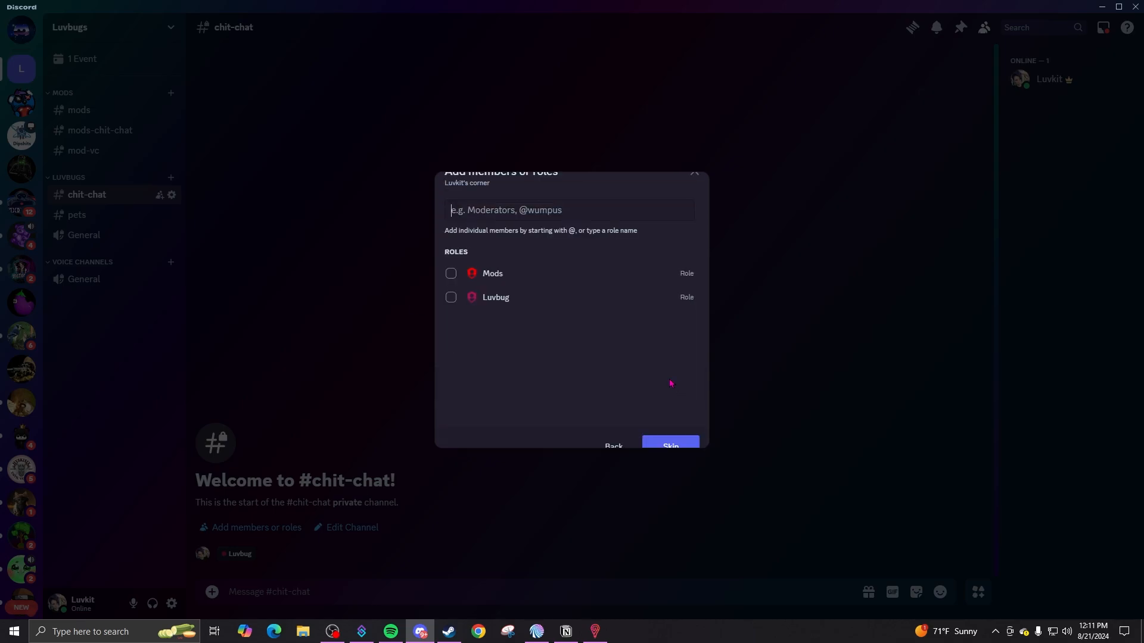
pyautogui.click(452, 300)
pyautogui.click(669, 447)
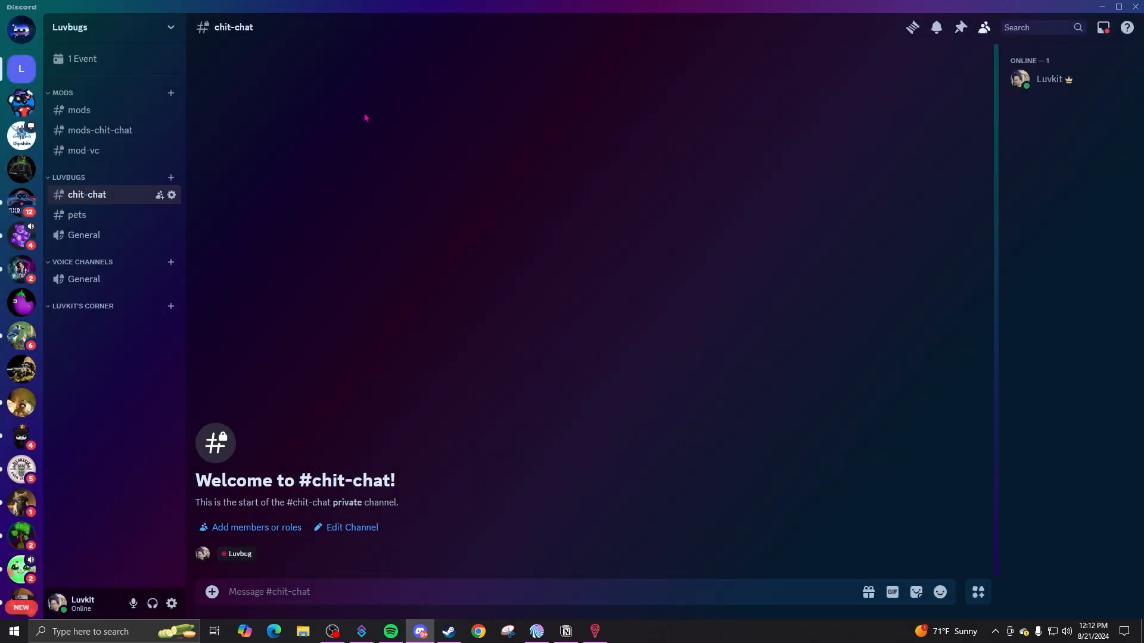
pyautogui.moveTo(64, 306); pyautogui.dragTo(64, 177)
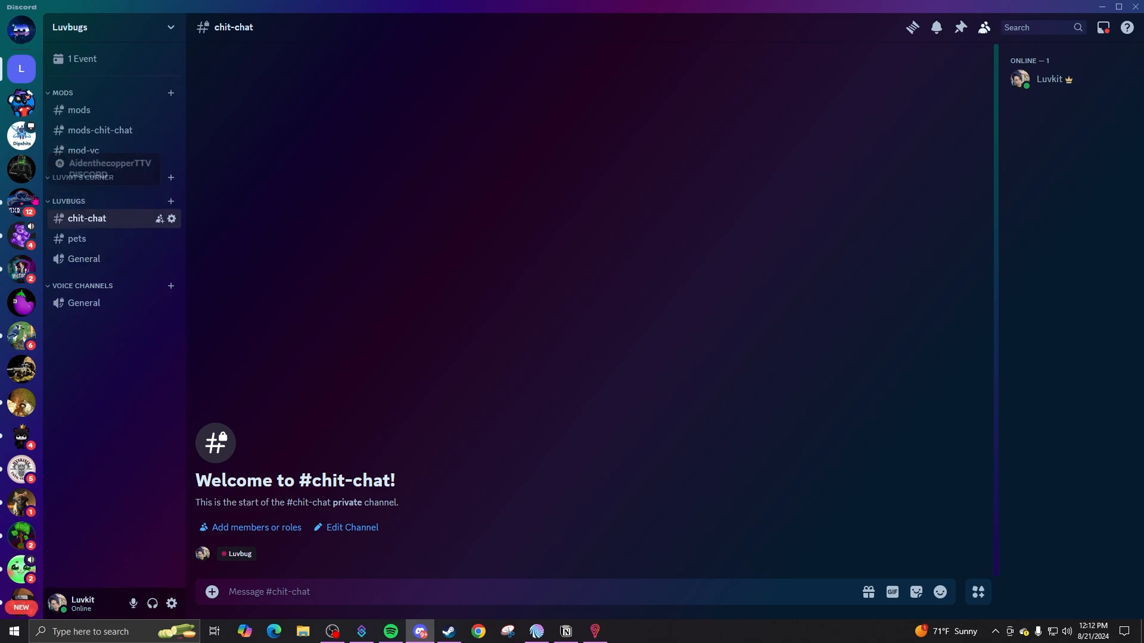
# - Create a private text channel "live" in the Luvkit's corner category with access for the Luvbug role
pyautogui.click(171, 178)
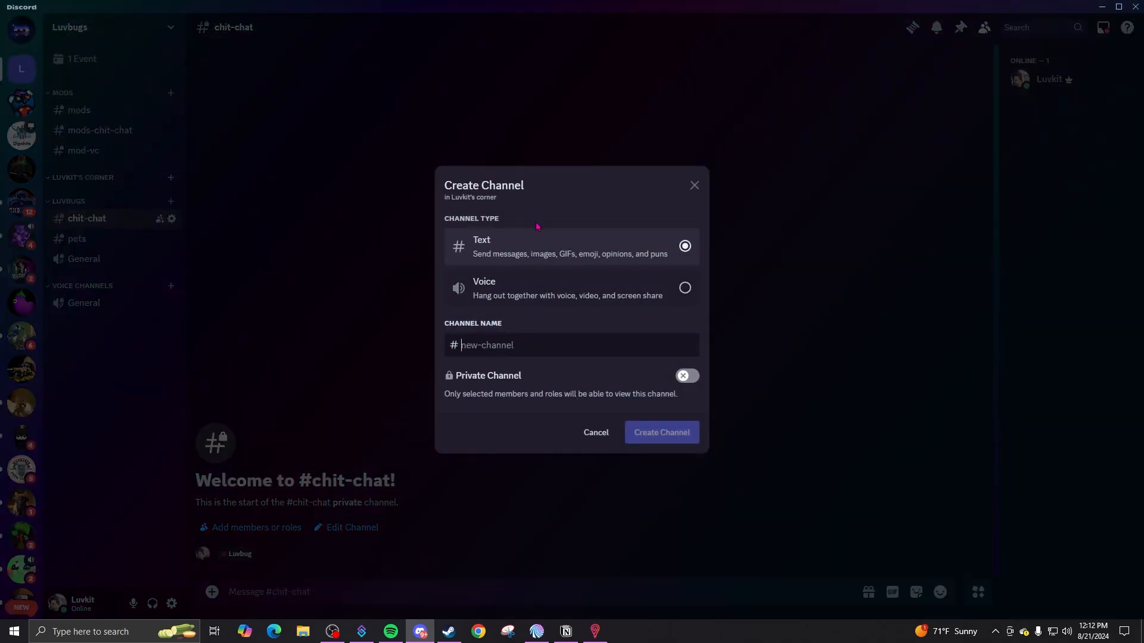
pyautogui.write('live')
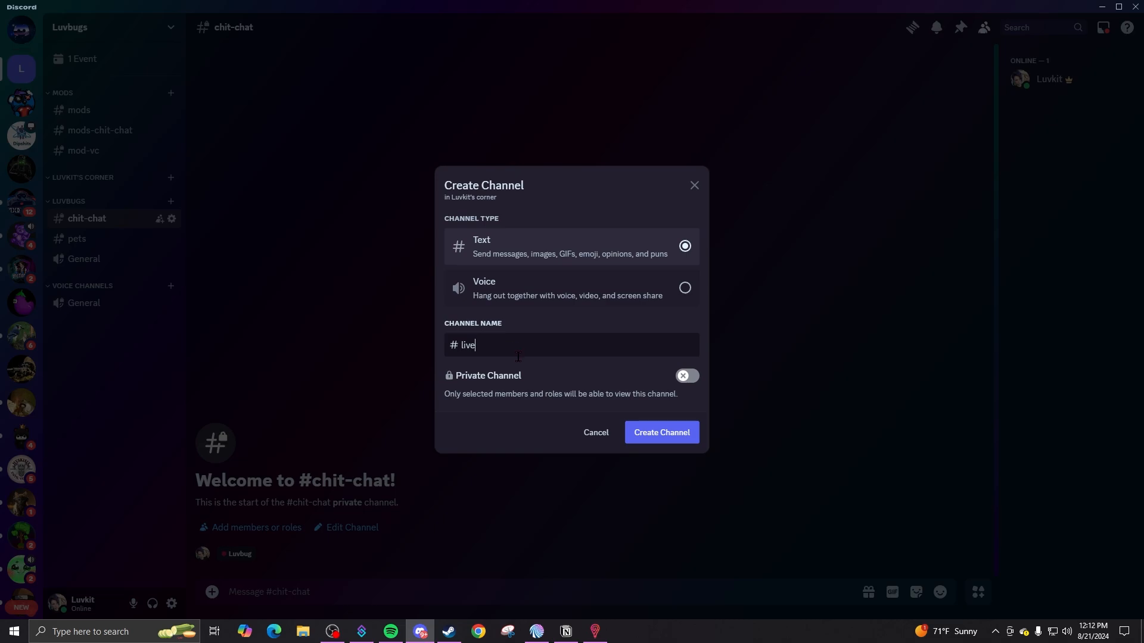
pyautogui.click(687, 376)
pyautogui.click(662, 433)
pyautogui.click(527, 297)
pyautogui.click(657, 444)
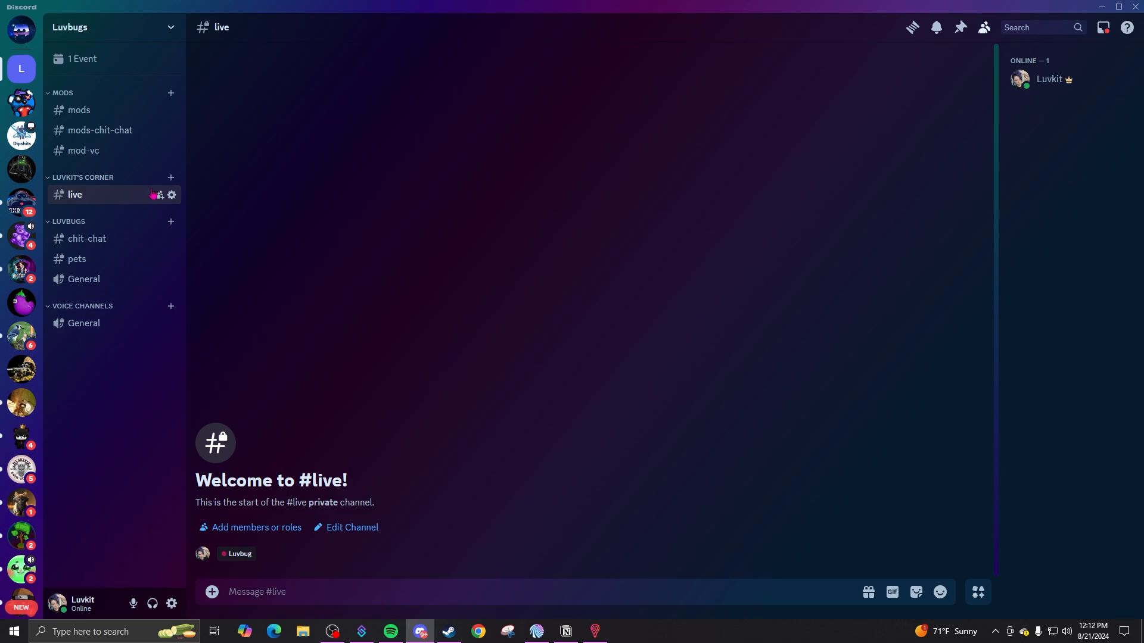
# - Create a private voice channel "Waiting room" in Luvkit's corner with access for the Luvbug role
pyautogui.click(171, 176)
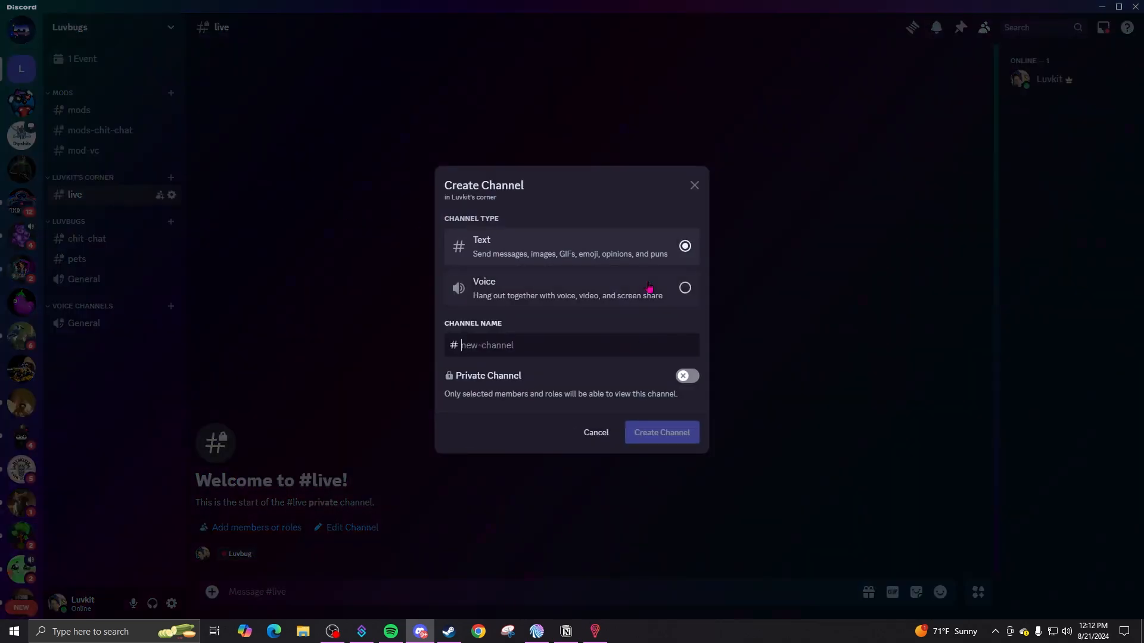
pyautogui.click(545, 288)
pyautogui.click(552, 349)
pyautogui.write('Wa')
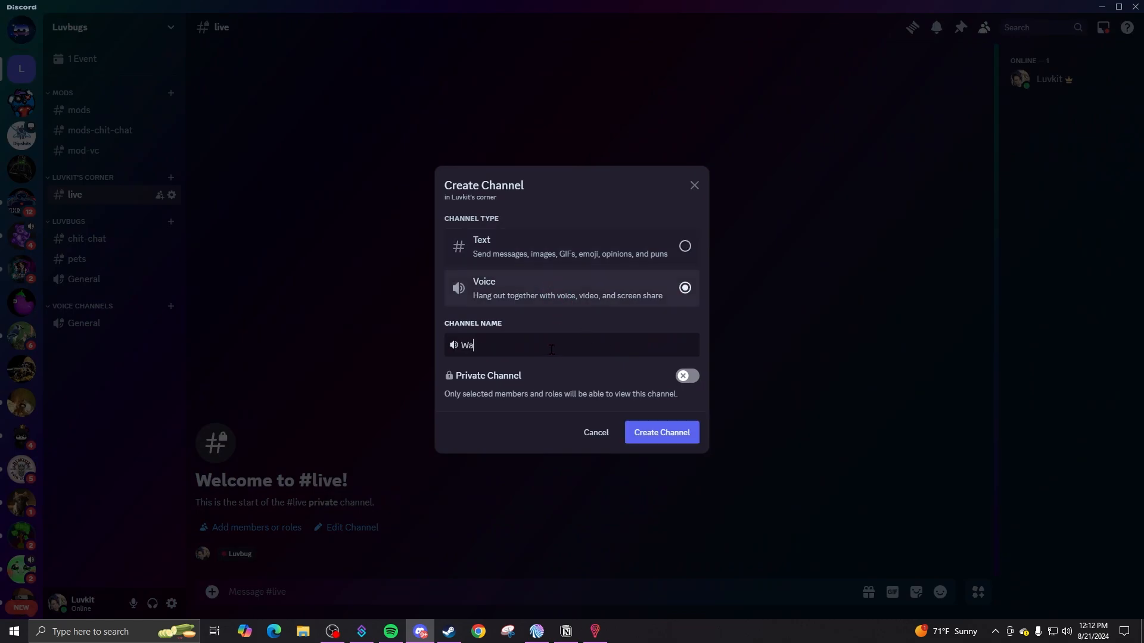
pyautogui.write('iting room')
pyautogui.click(685, 376)
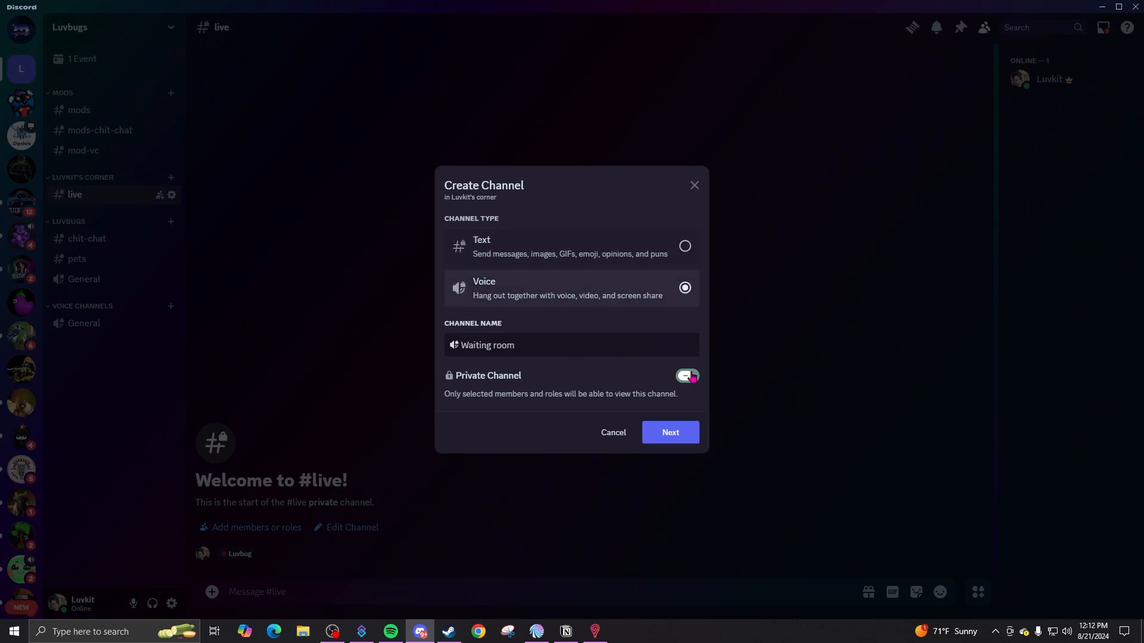
pyautogui.click(663, 433)
pyautogui.click(482, 298)
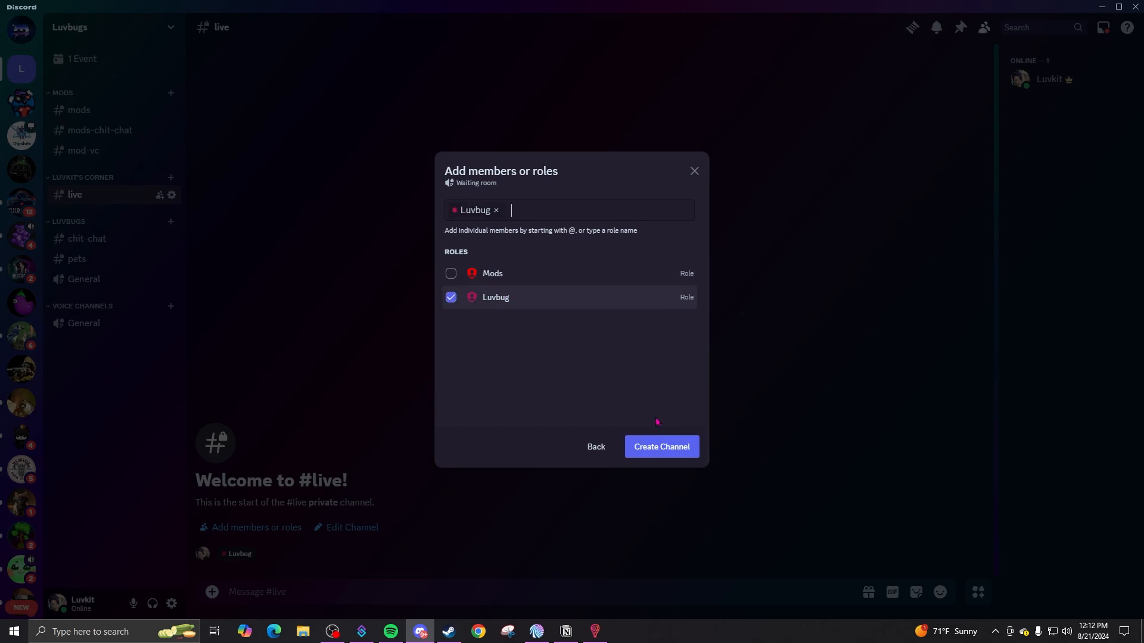
pyautogui.click(669, 448)
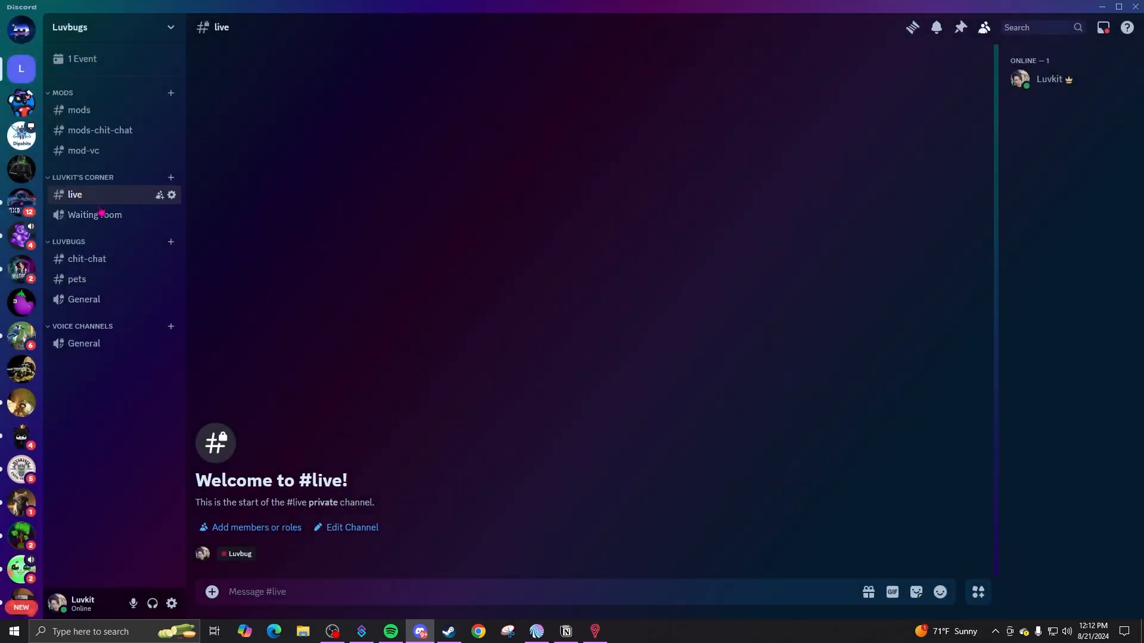
# - Create a private voice channel "Streaming" in the Luvkit's corner category with access for the Mods role
pyautogui.click(171, 178)
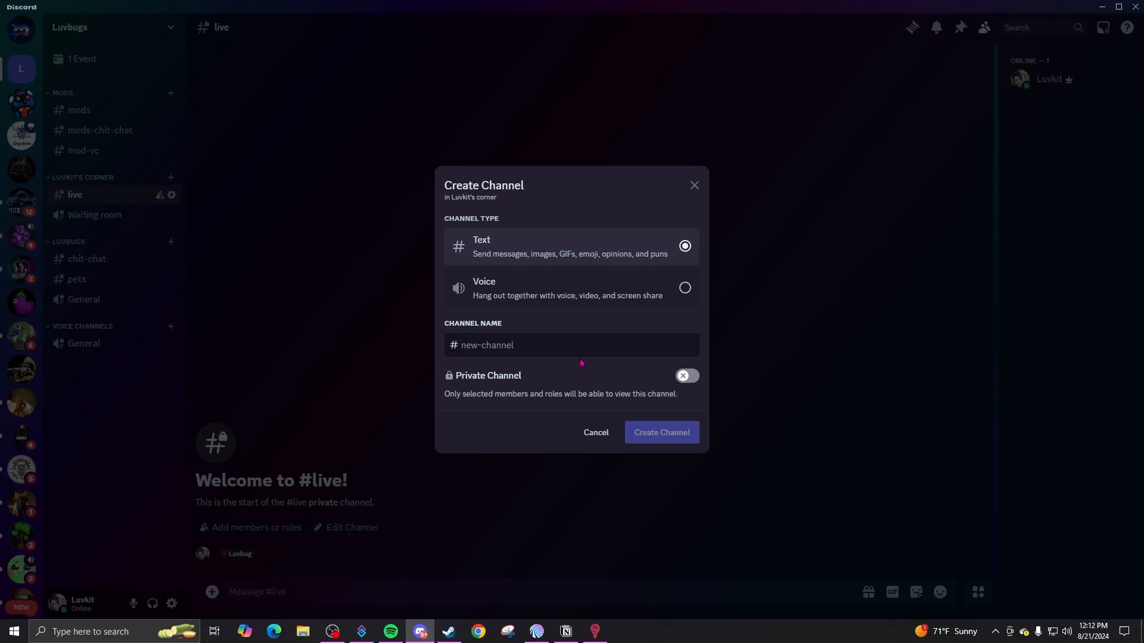
pyautogui.click(538, 298)
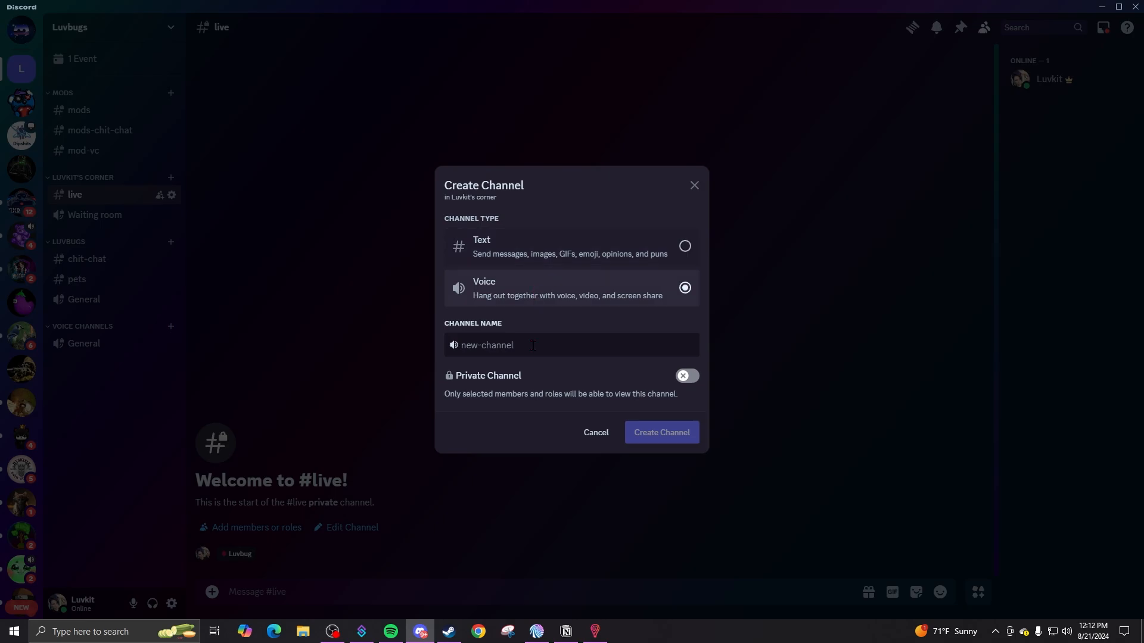
pyautogui.write('Streaming')
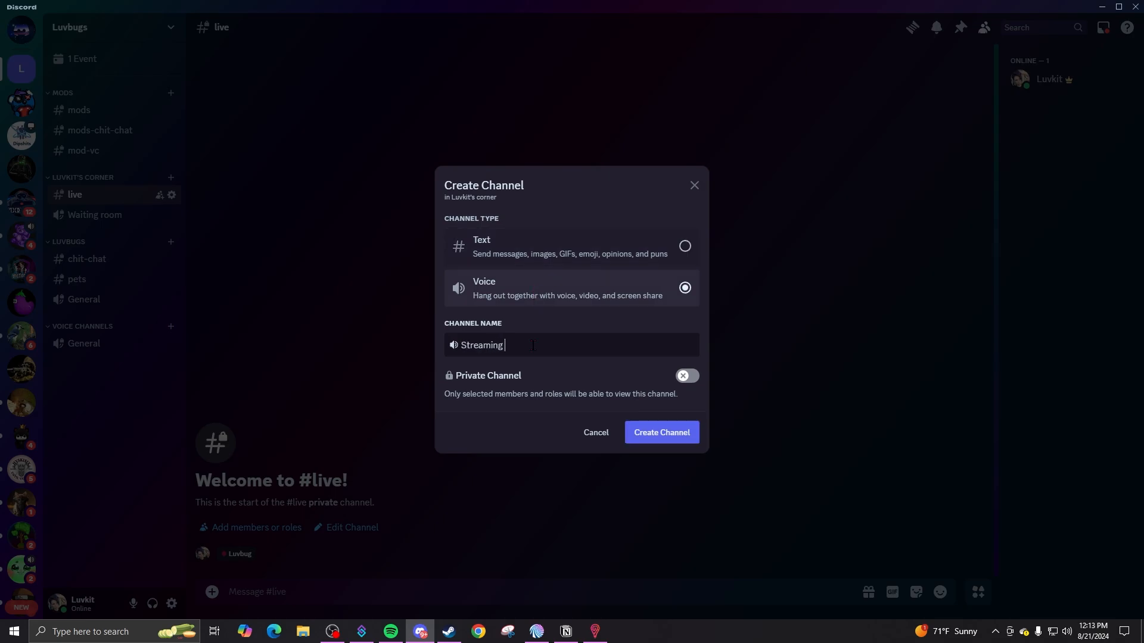
pyautogui.click(687, 376)
pyautogui.click(662, 433)
pyautogui.click(451, 273)
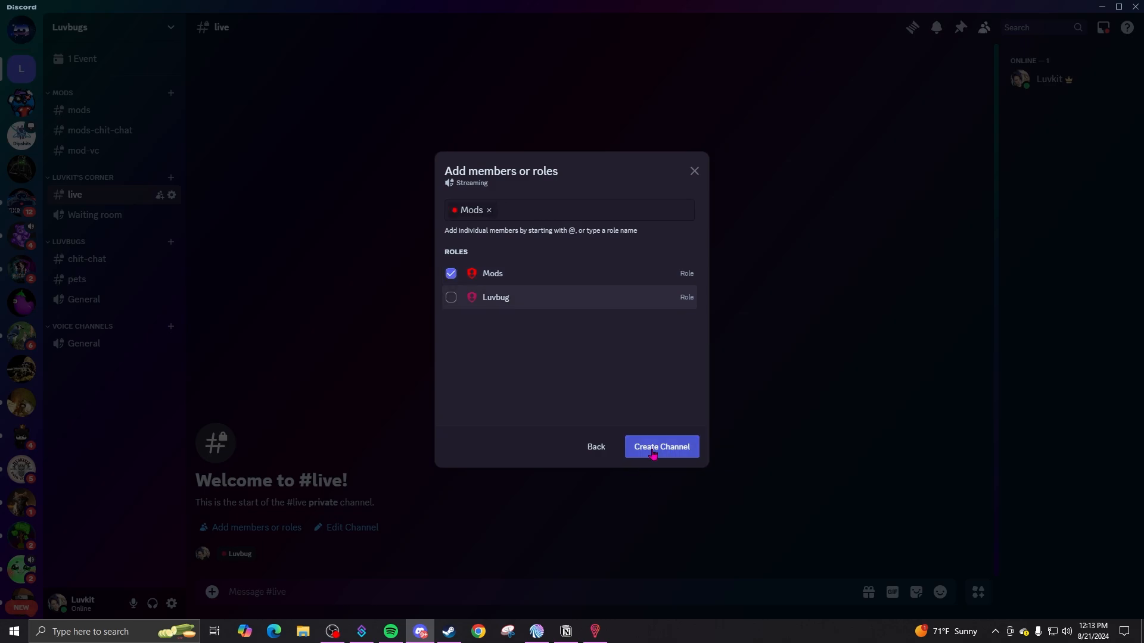
pyautogui.click(662, 447)
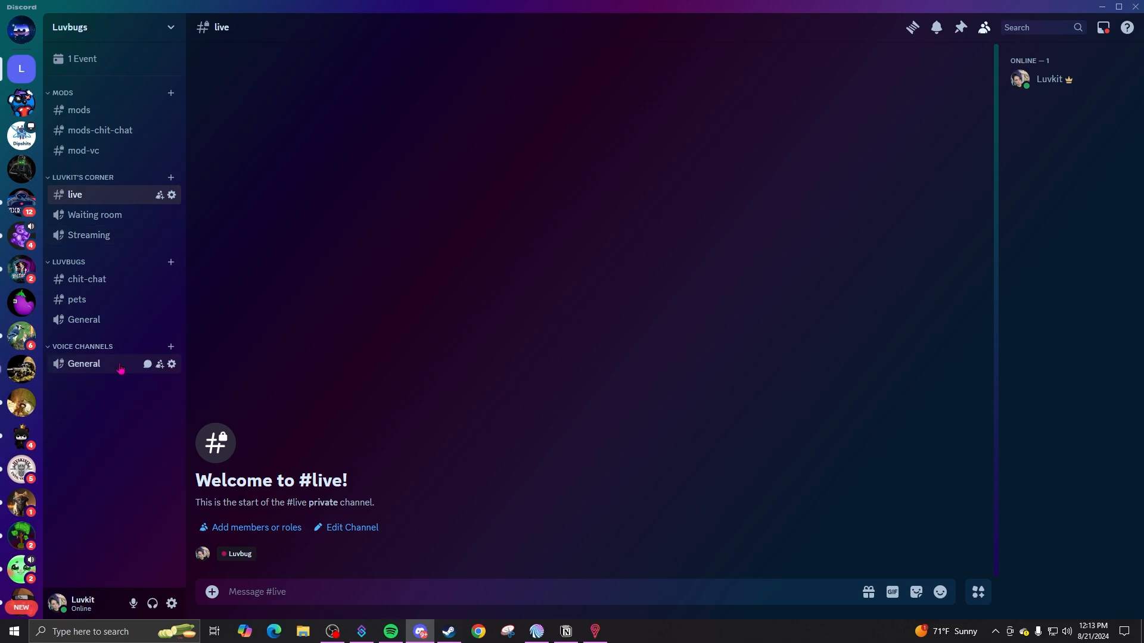
# - Rename the General voice channel in the Voice Channels category as "Gaming Channel 1"
pyautogui.click(84, 364)
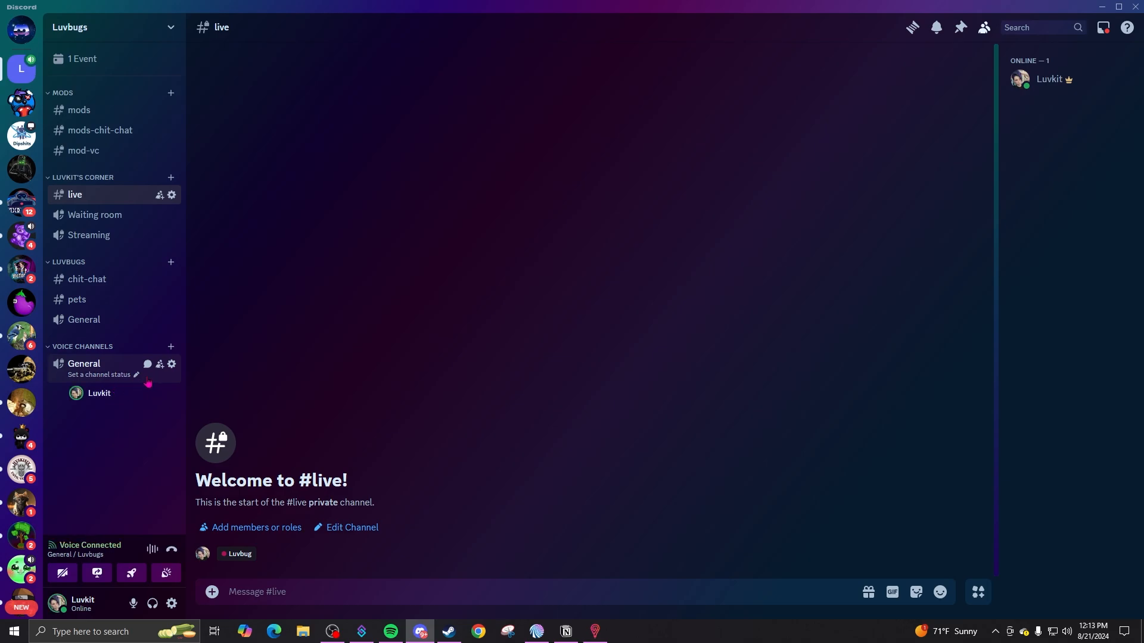
pyautogui.click(171, 364)
pyautogui.write('Gaming ')
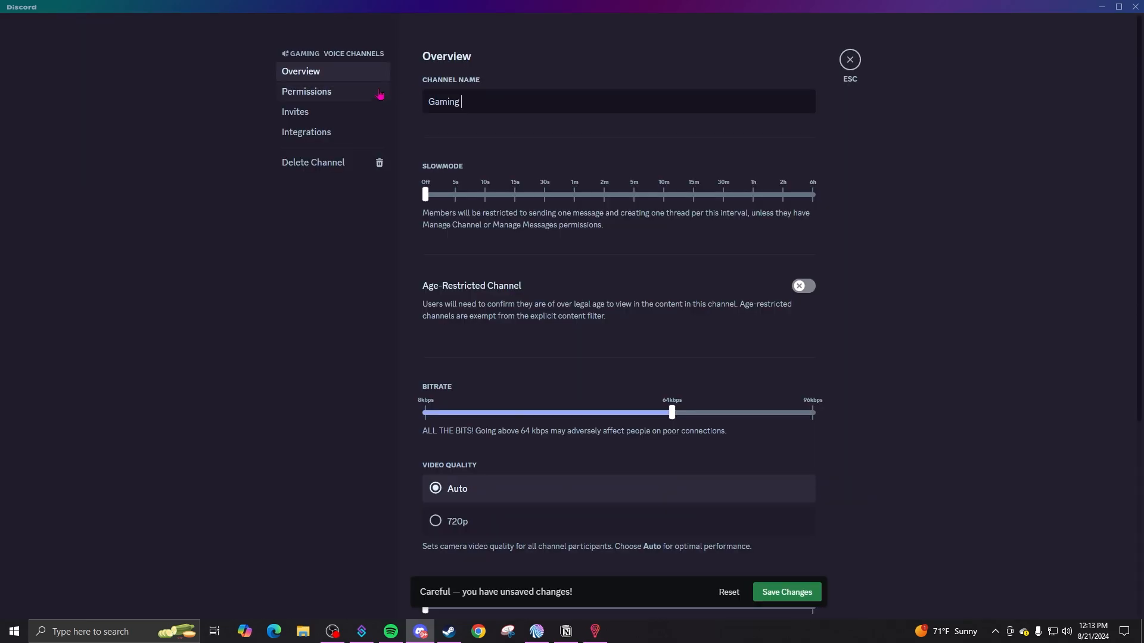
pyautogui.write('Channel 1')
pyautogui.press('Return')
pyautogui.press('Escape')
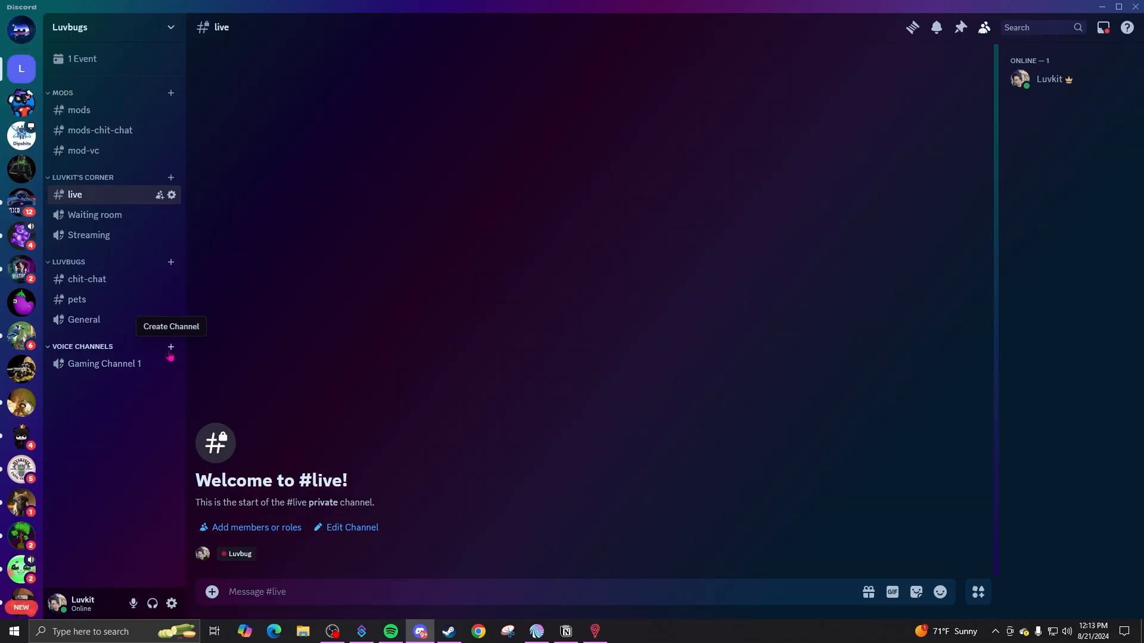
# - Create a public voice channel "Gaming channel 2" in the Voice Channels category
pyautogui.click(171, 346)
pyautogui.click(511, 291)
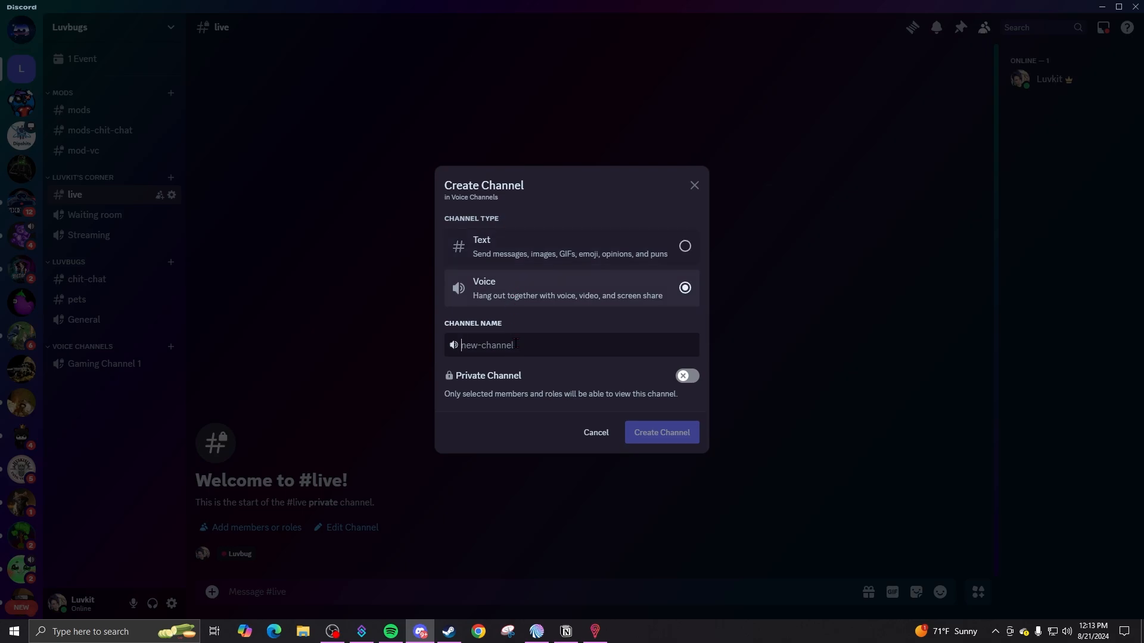
pyautogui.write('Gaming channel 2')
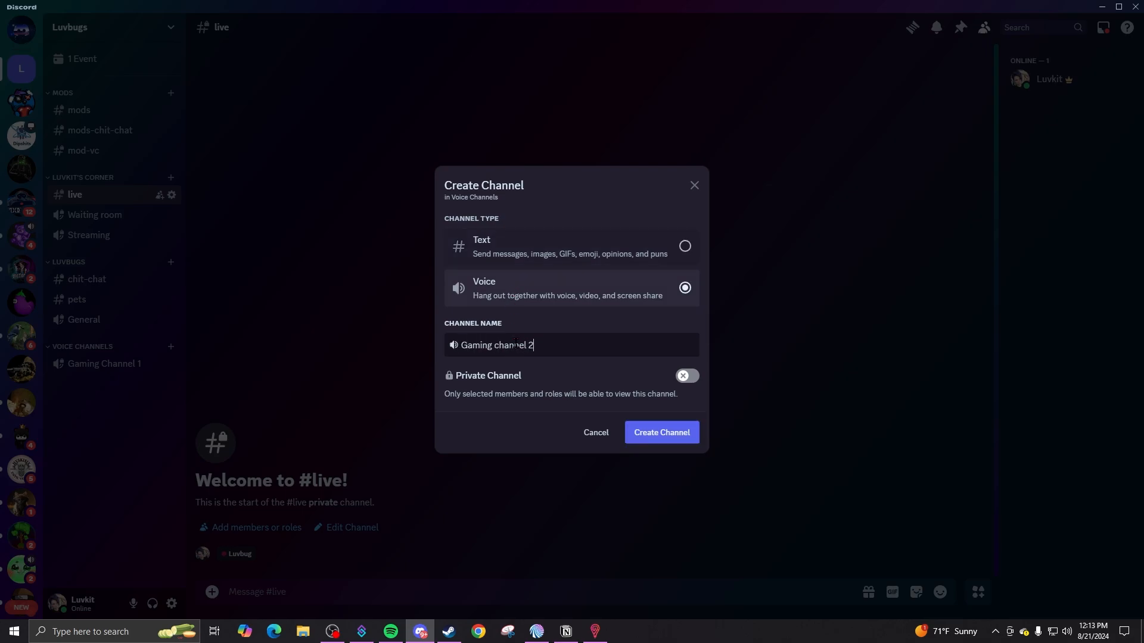
pyautogui.press('Return')
# - Add a public voice channel named "Fortnite" to the Voice Channels category
pyautogui.click(486, 304)
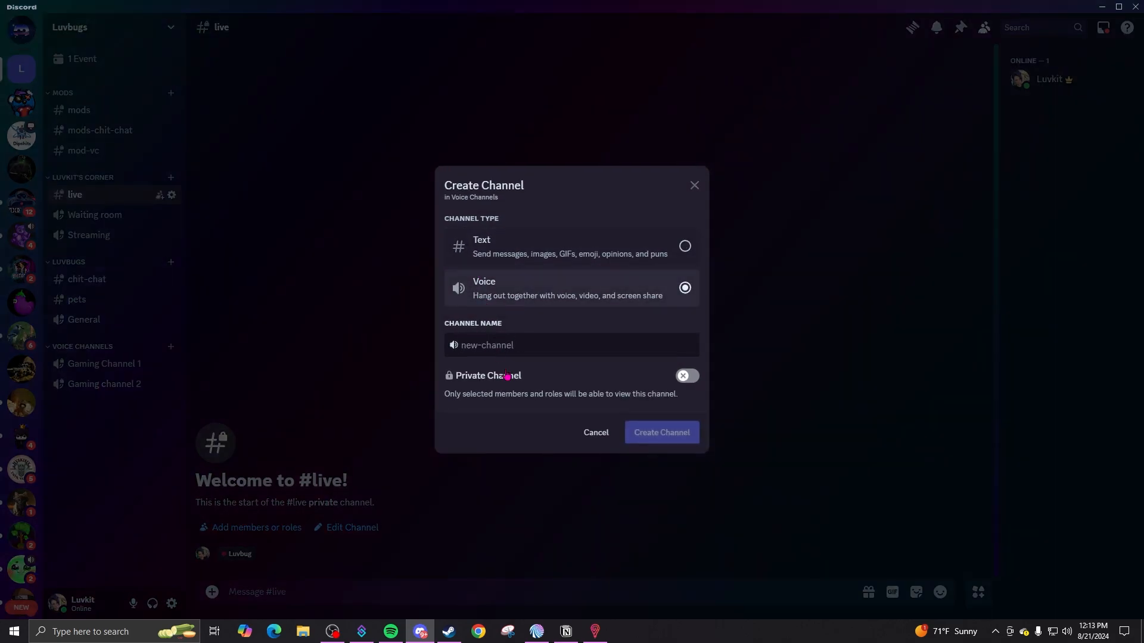
pyautogui.click(505, 354)
pyautogui.write('Fortnite')
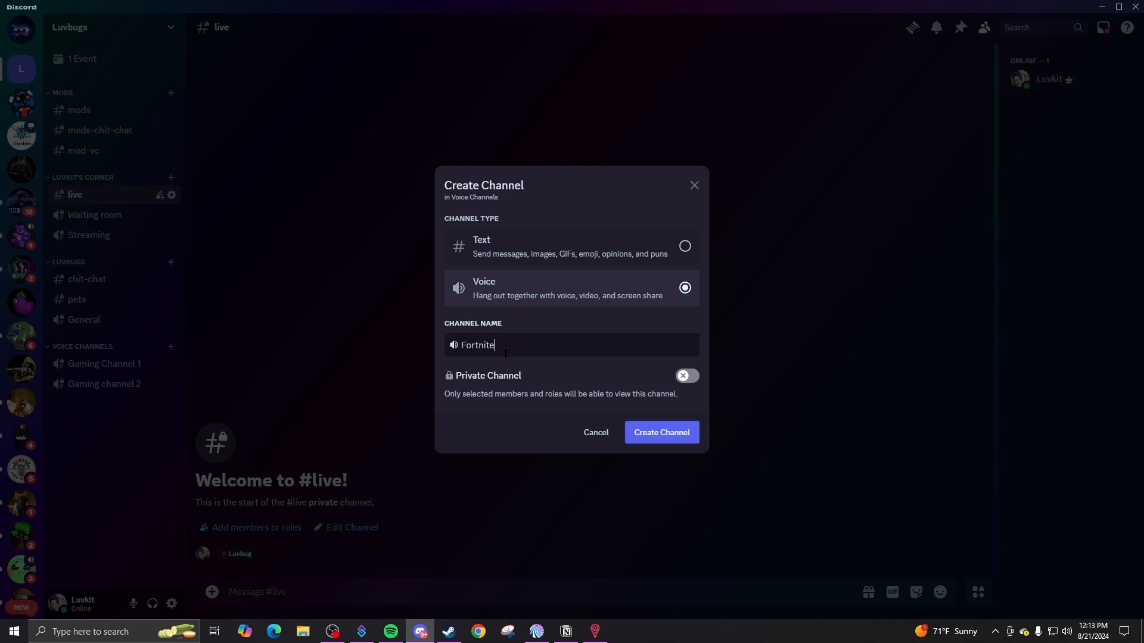
pyautogui.press('Return')
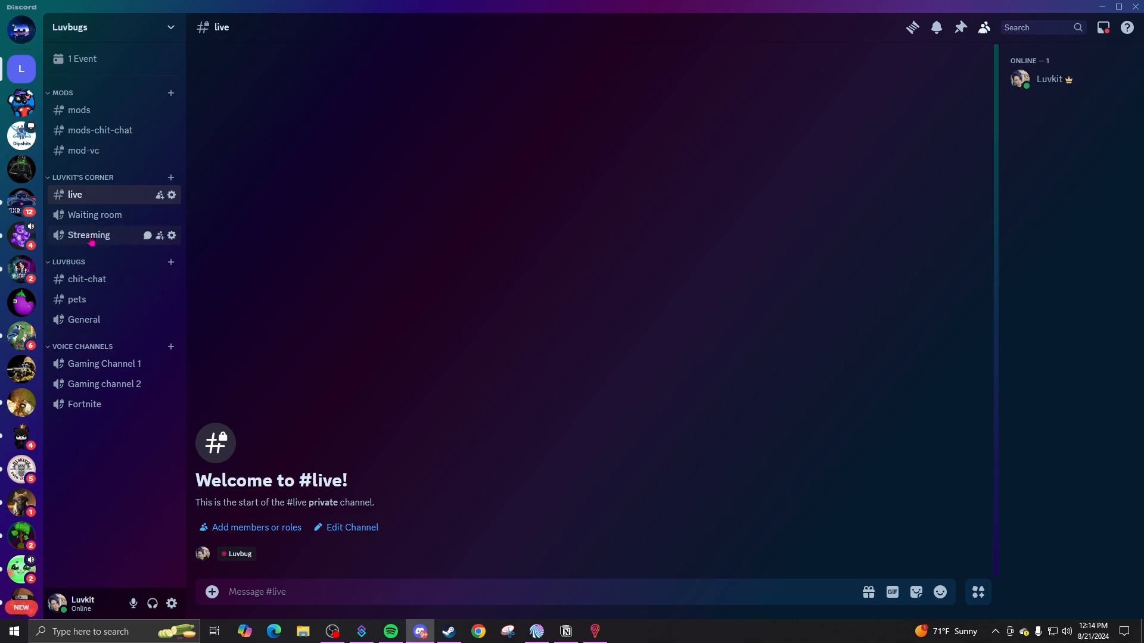
# - Examine the permissions and integrations settings of the chit-chat channel, then close them
pyautogui.click(171, 279)
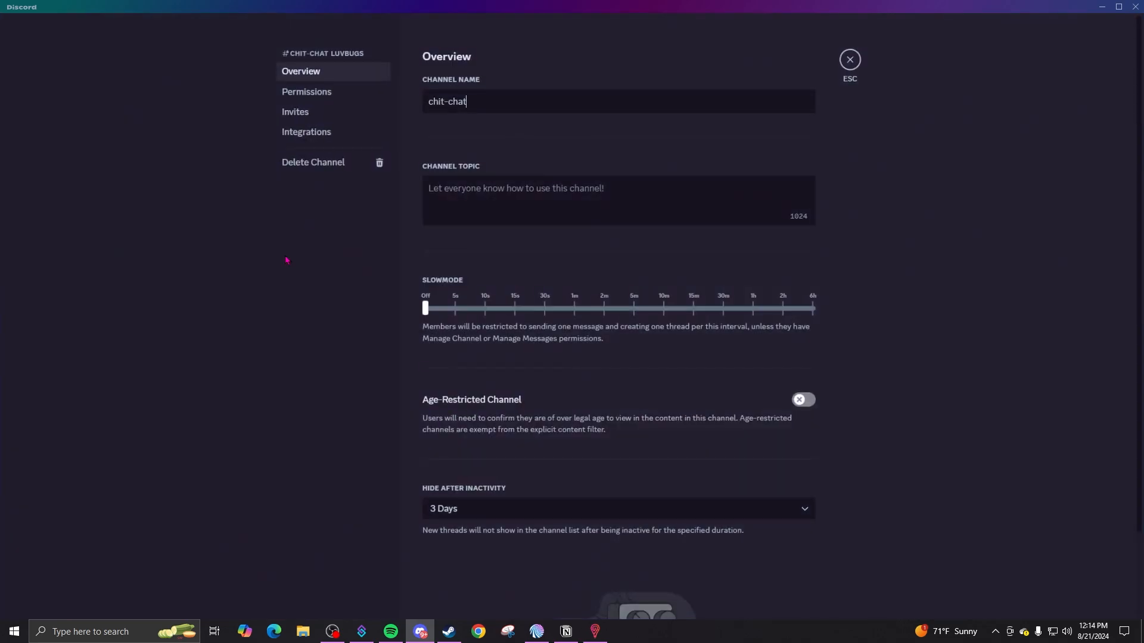
pyautogui.click(333, 99)
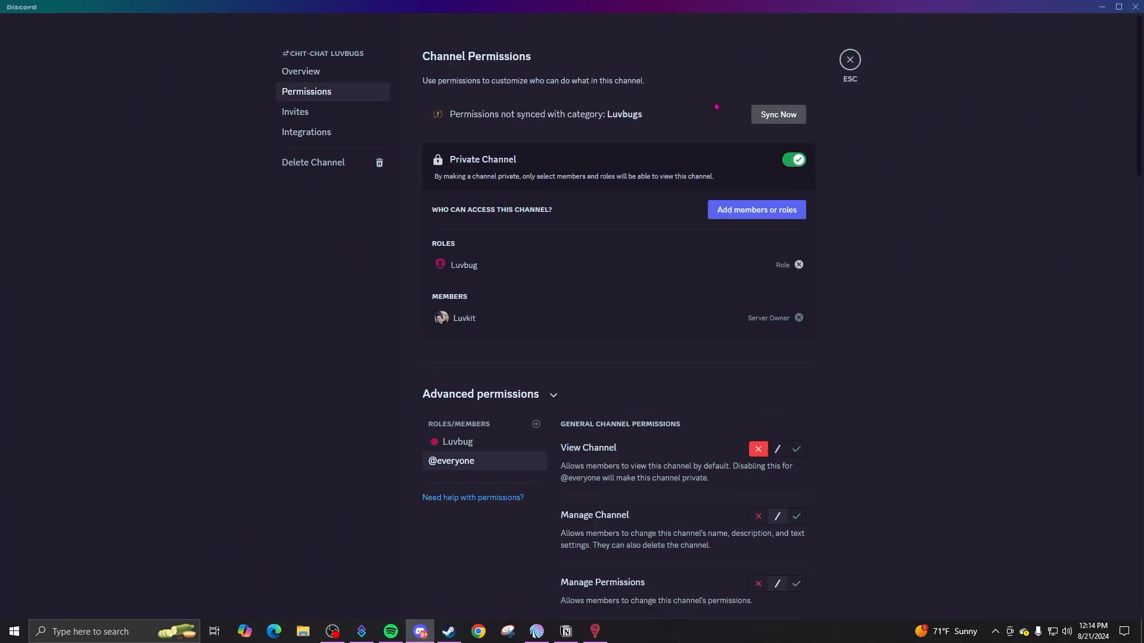
pyautogui.scroll(-6, 868, 302)
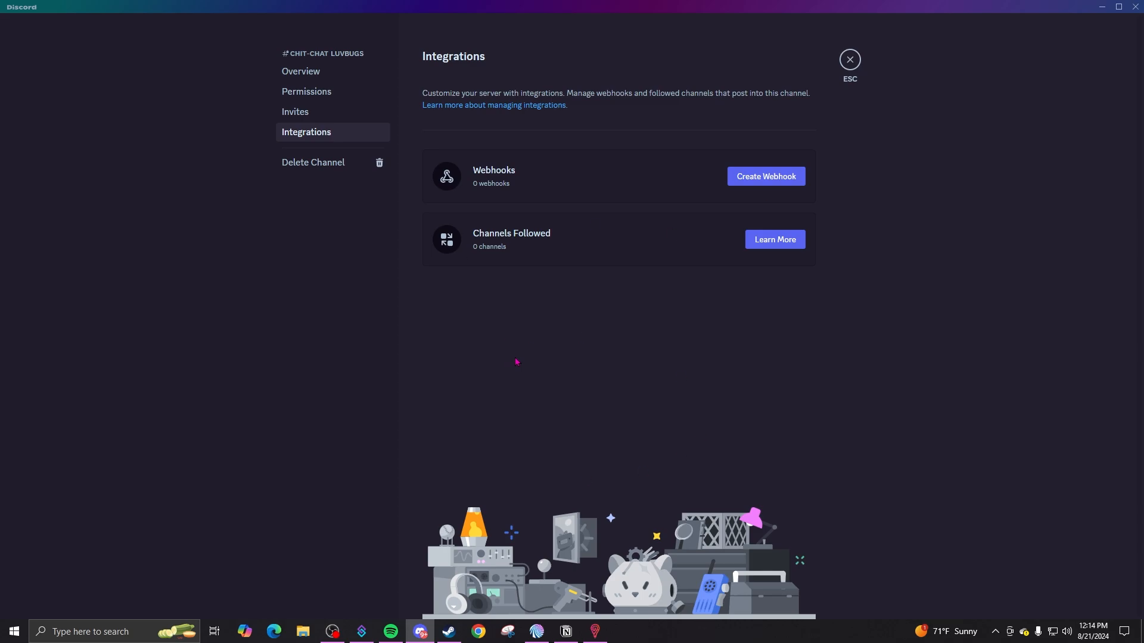
pyautogui.press('Escape')
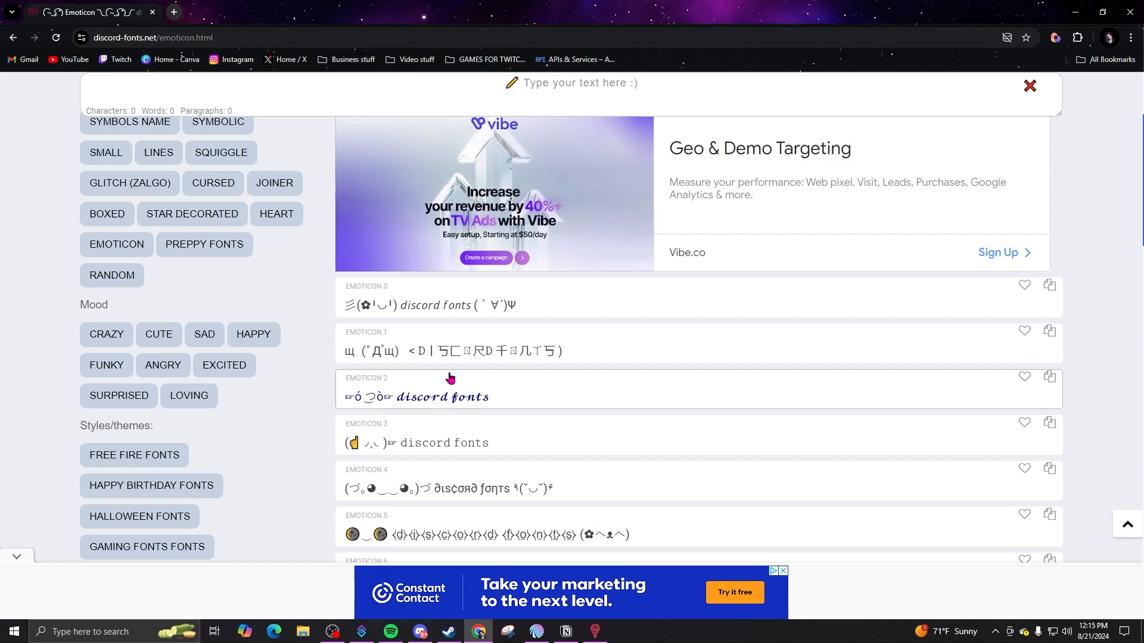
# - Switch to the browser and look through the emoticon, preppy, random, crazy and sad font styles on discord-fonts.net
pyautogui.scroll(-1, 536, 328)
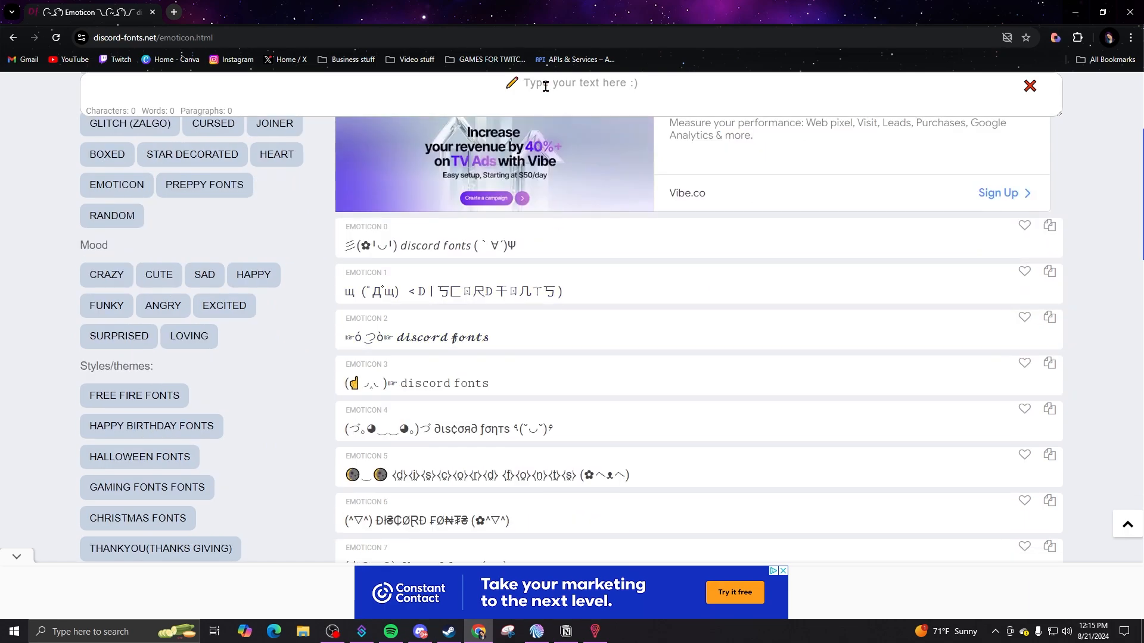
pyautogui.scroll(-10, 618, 436)
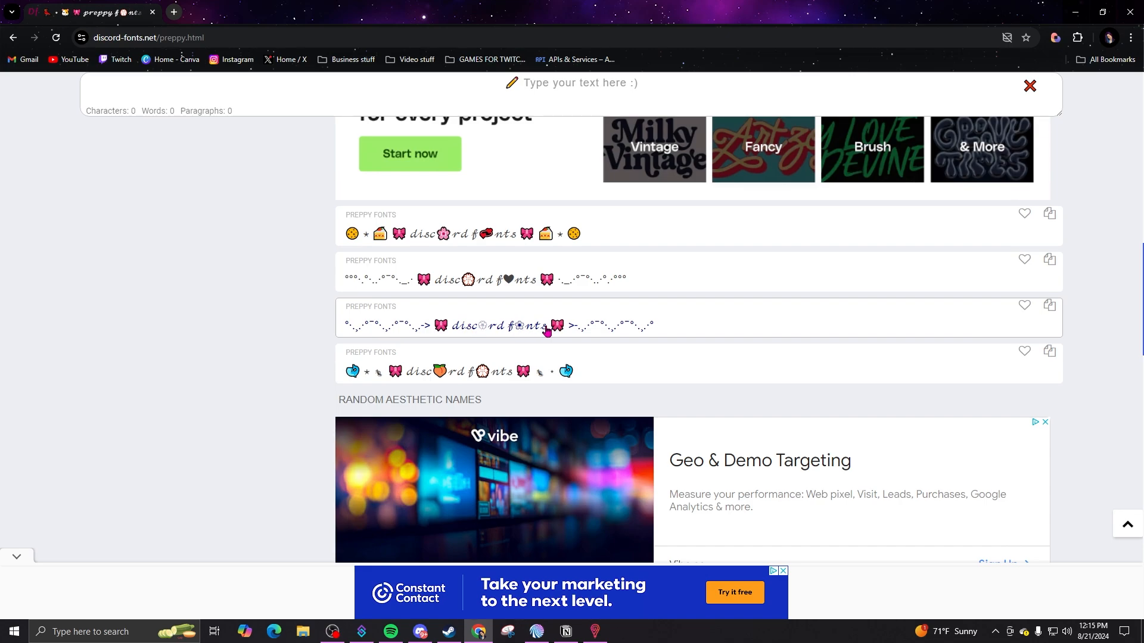
pyautogui.scroll(-10, 656, 310)
pyautogui.scroll(3, 688, 303)
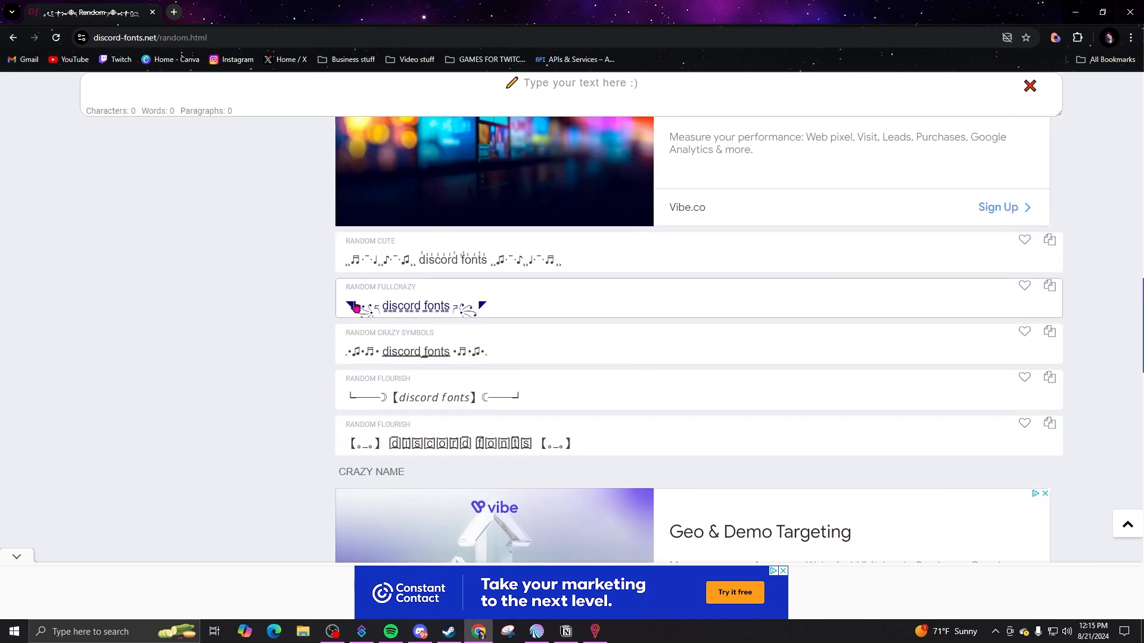
pyautogui.scroll(-8, 395, 411)
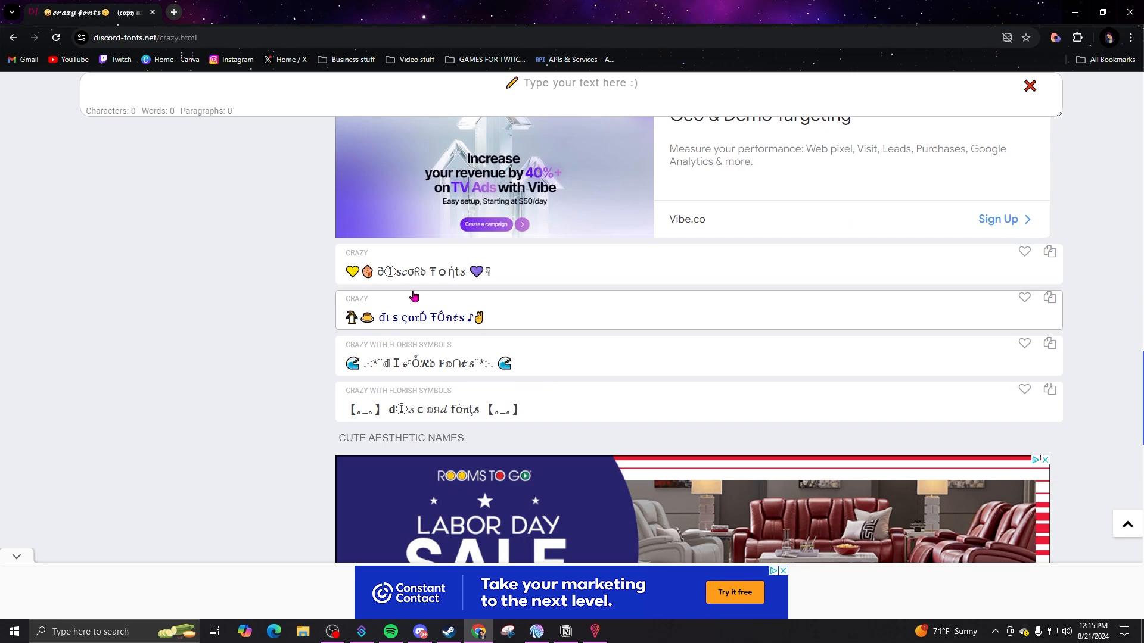
pyautogui.scroll(-4, 623, 355)
pyautogui.scroll(-15, 624, 343)
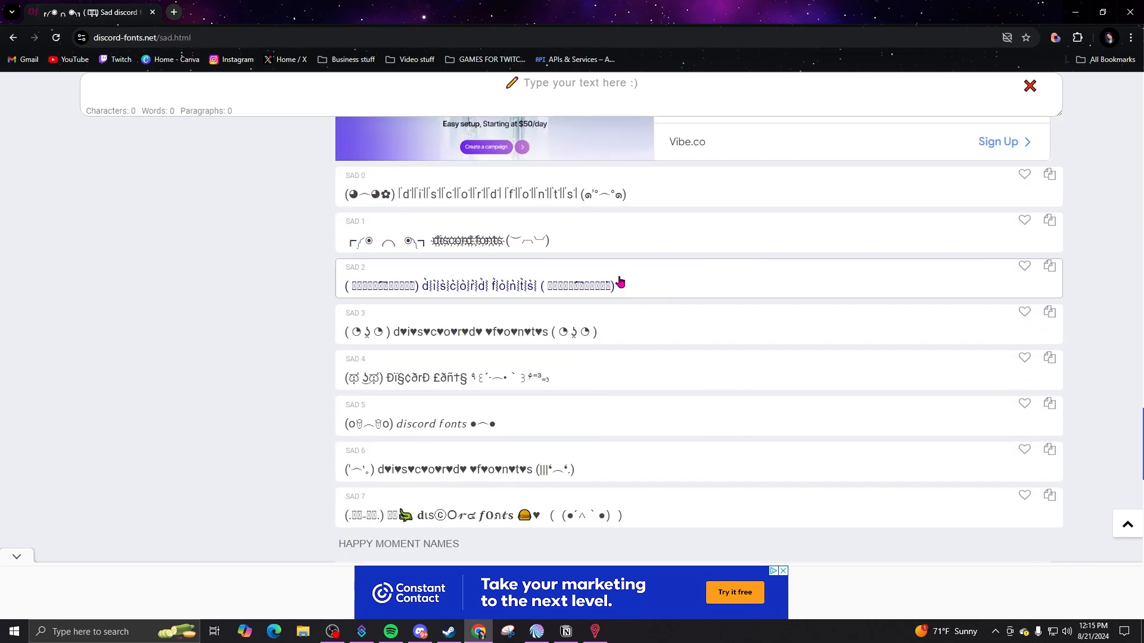
pyautogui.scroll(-10, 614, 289)
pyautogui.scroll(-8, 608, 292)
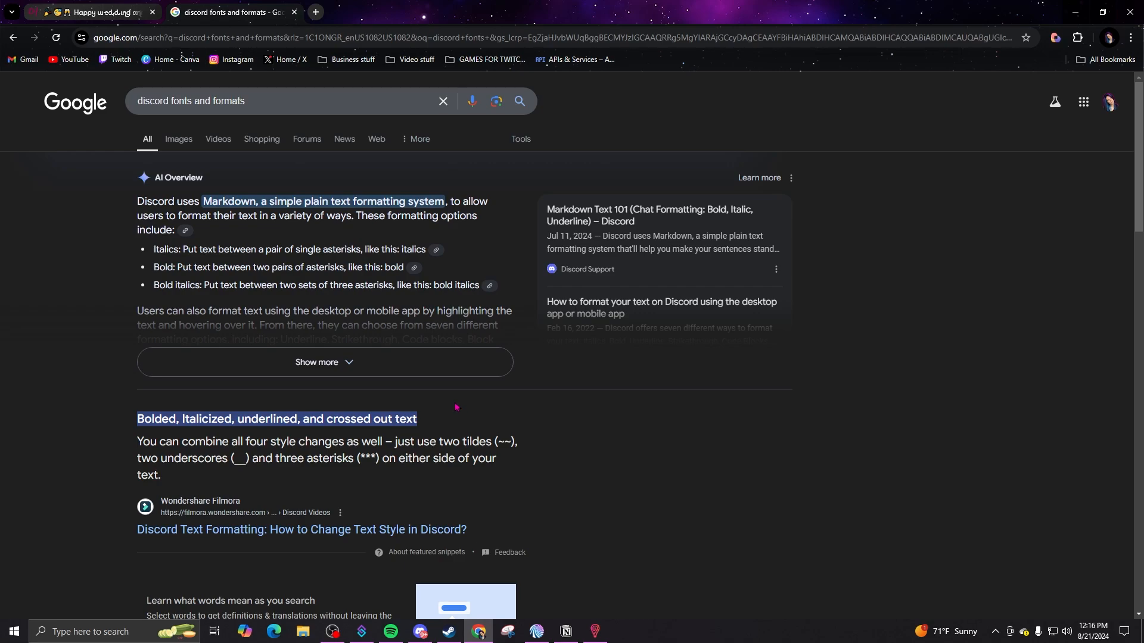
# - Look through the search results for "discord fonts and formats" and read the MiniTool article on Discord text formatting
pyautogui.scroll(-5, 526, 421)
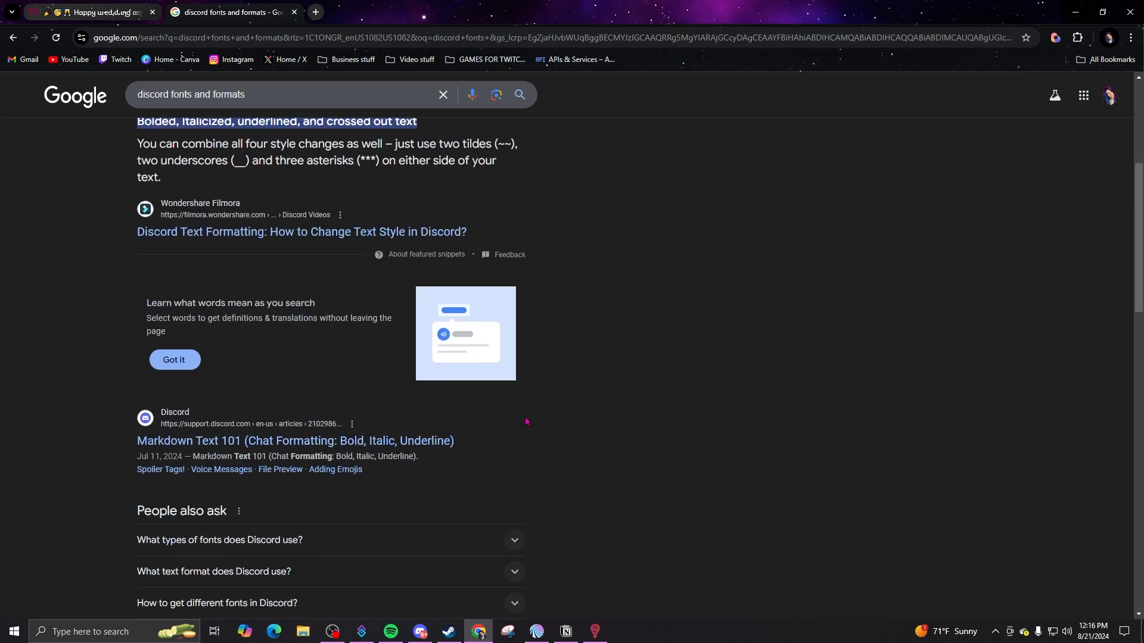
pyautogui.scroll(-10, 525, 422)
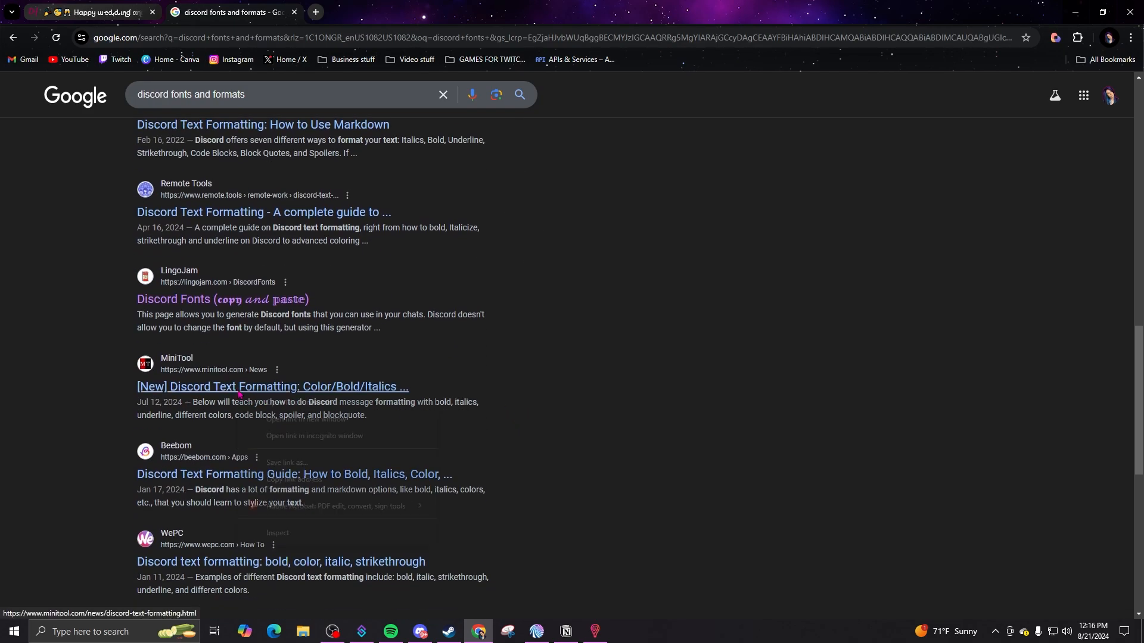
pyautogui.middleClick(256, 387)
pyautogui.click(364, 13)
pyautogui.scroll(-15, 744, 363)
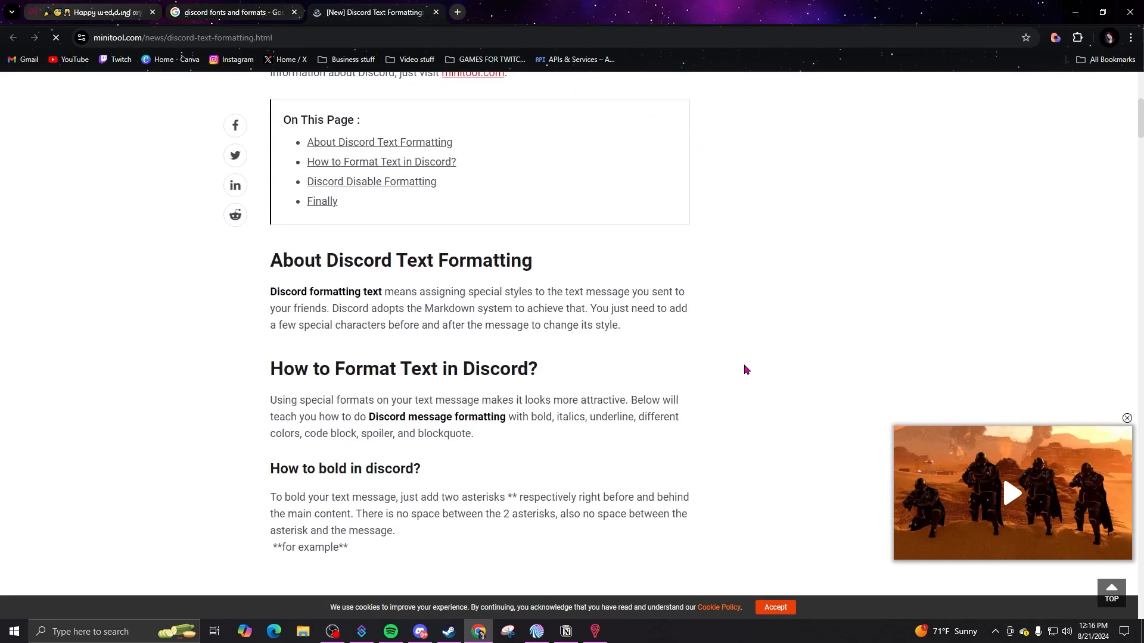
pyautogui.scroll(-6, 745, 367)
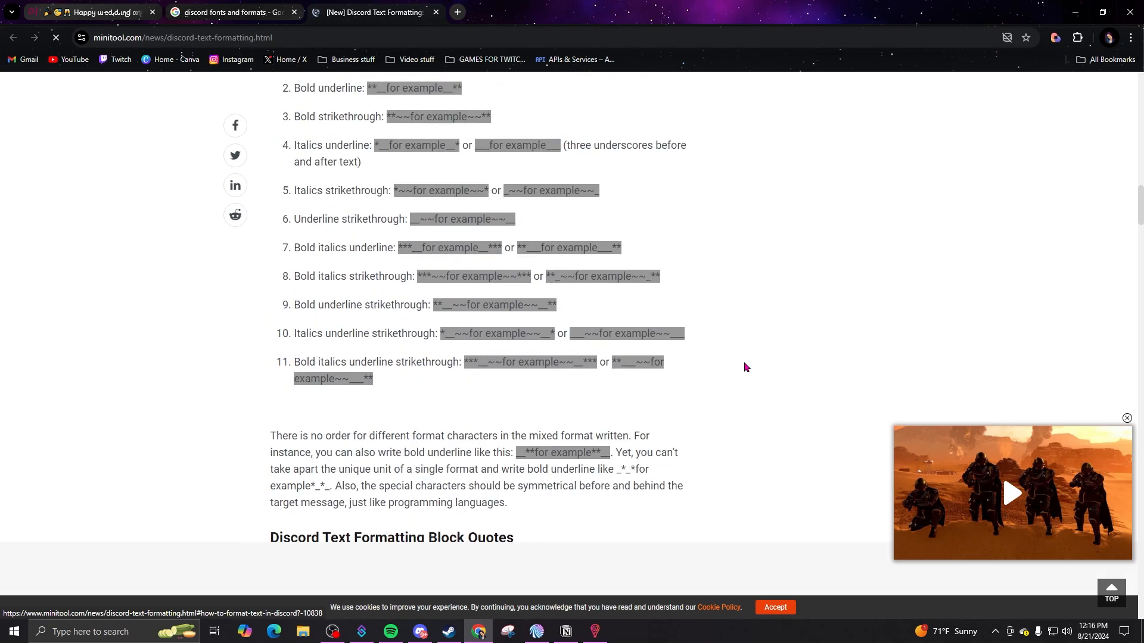
pyautogui.scroll(-9, 745, 368)
pyautogui.scroll(-12, 744, 363)
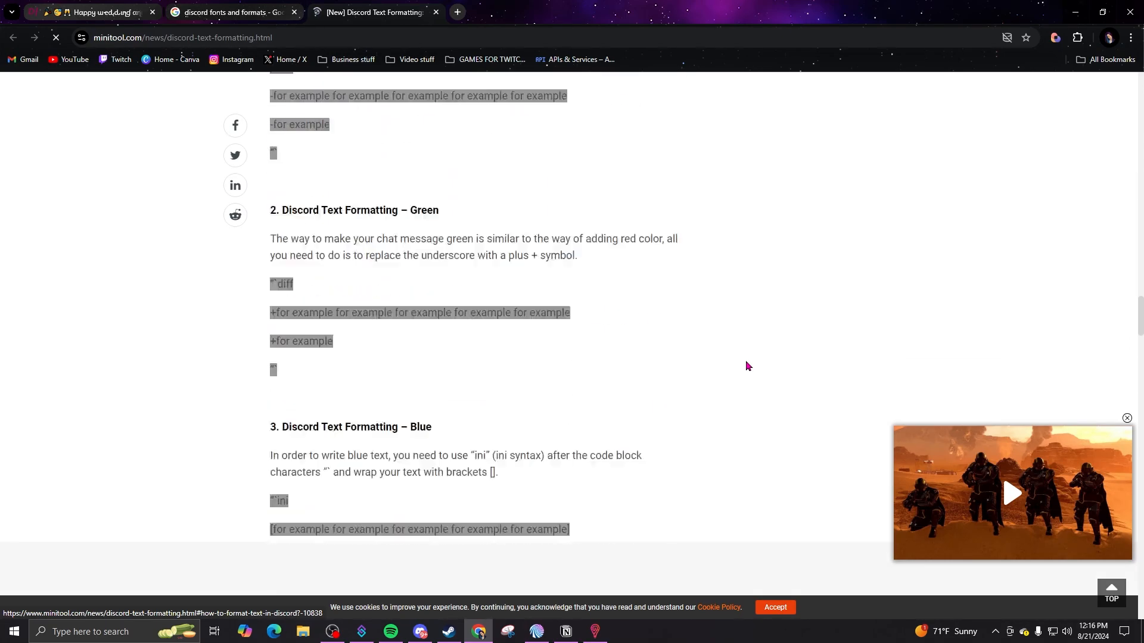
# - Return to the search results and read ElectronicsHub's "Discord Text Formatting - The Ultimate Guide", examining its text style examples
pyautogui.hotkey('ctrl', 'pageup')
pyautogui.scroll(-3, 245, 388)
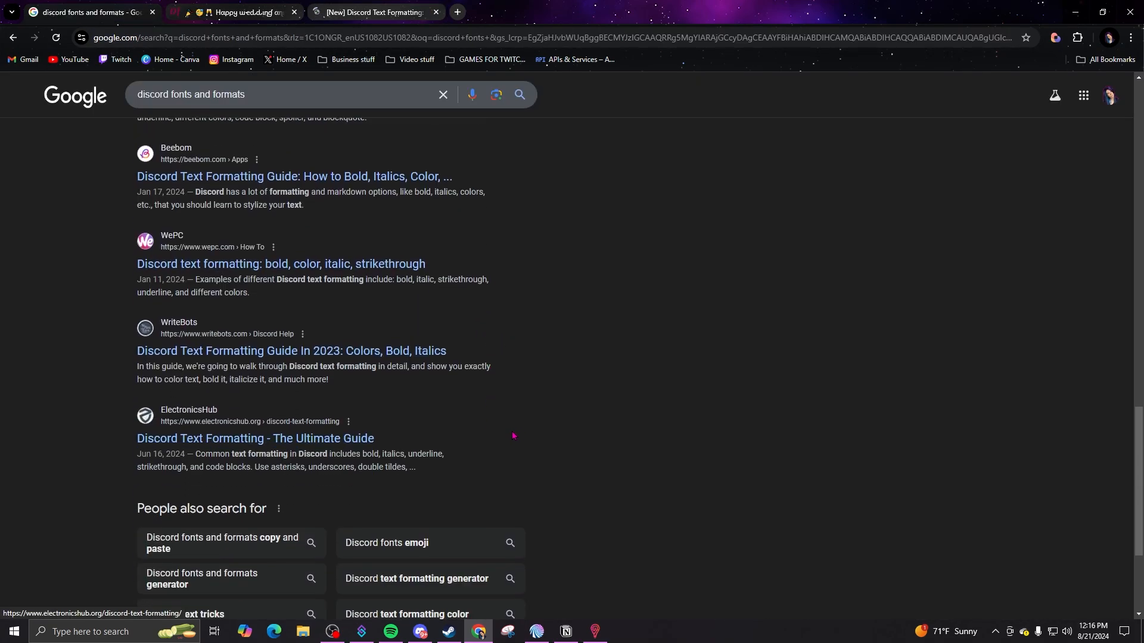
pyautogui.click(280, 380)
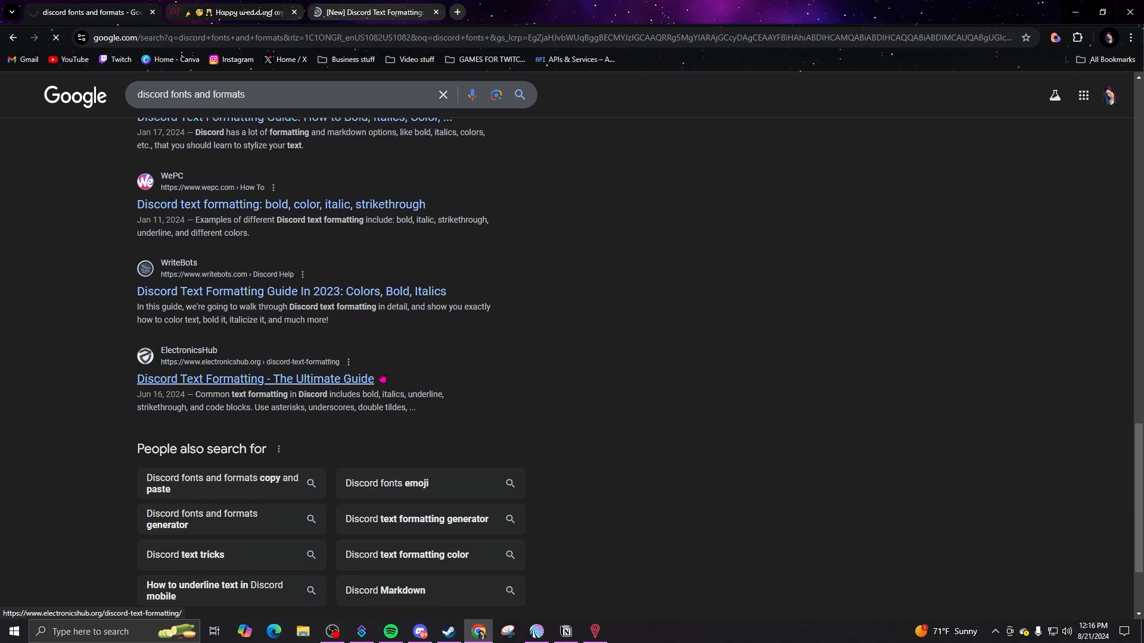
pyautogui.scroll(-5, 593, 301)
pyautogui.scroll(-10, 597, 304)
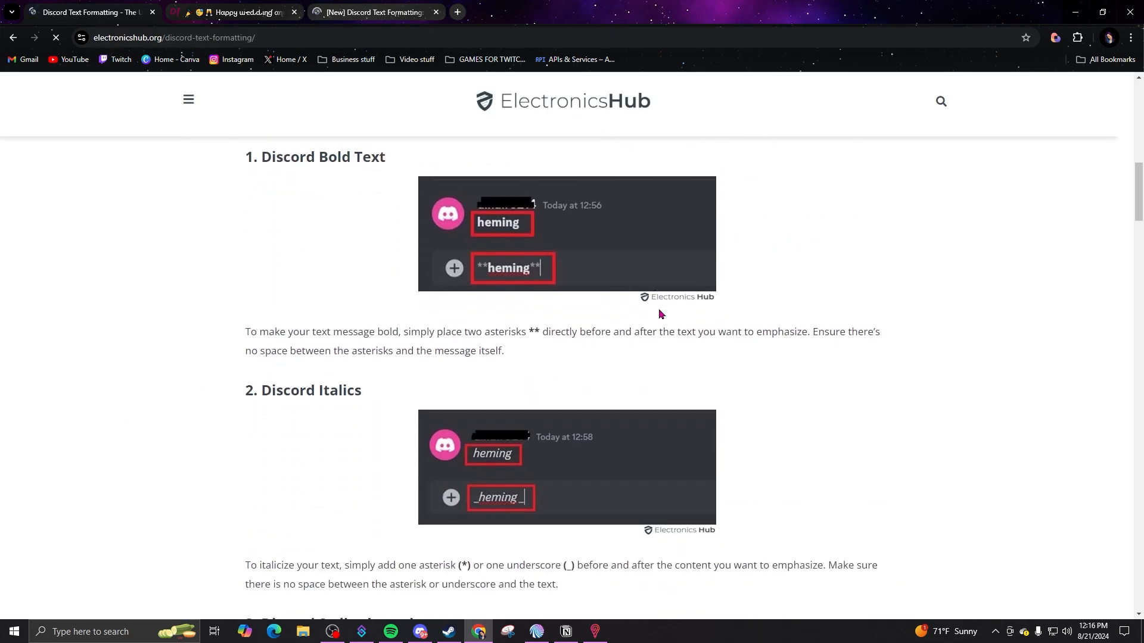
pyautogui.scroll(-8, 596, 524)
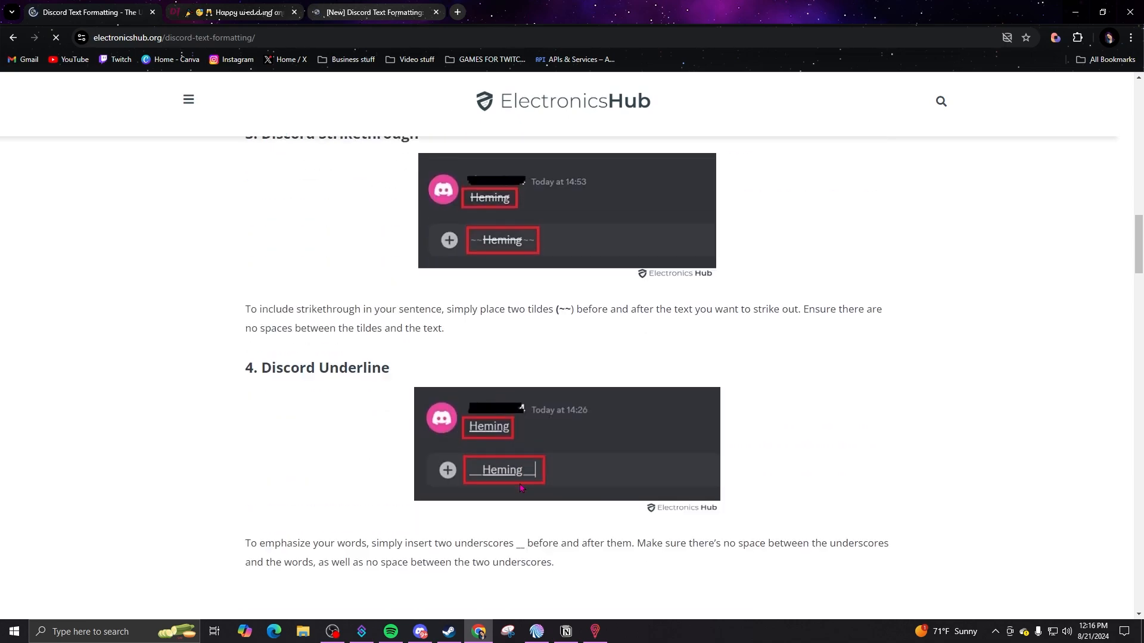
pyautogui.scroll(-6, 617, 522)
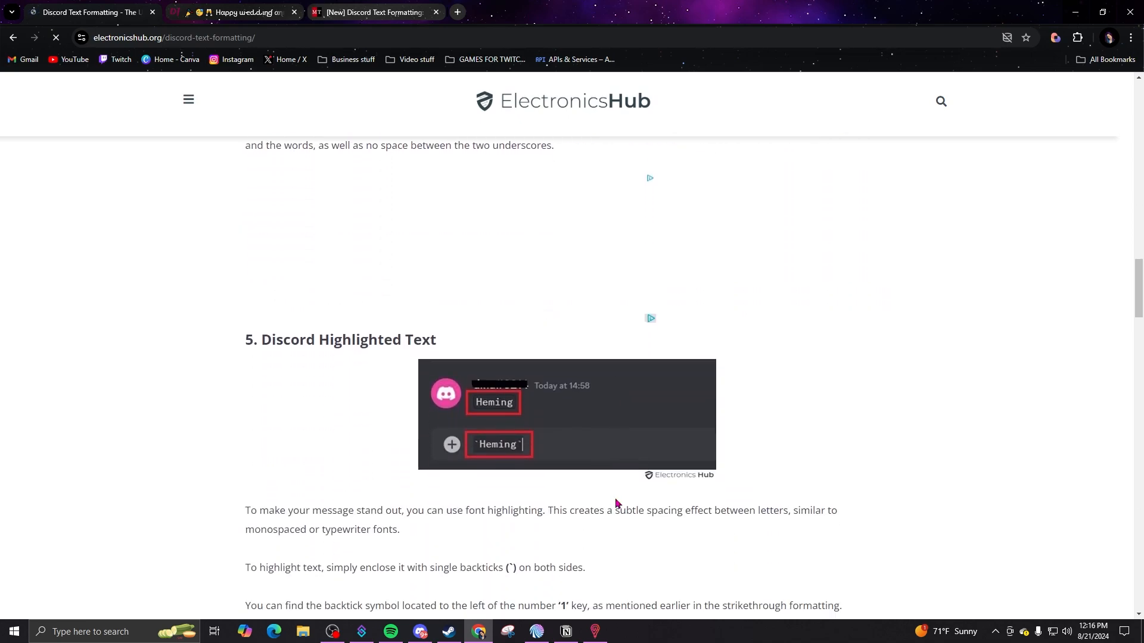
pyautogui.scroll(-13, 560, 481)
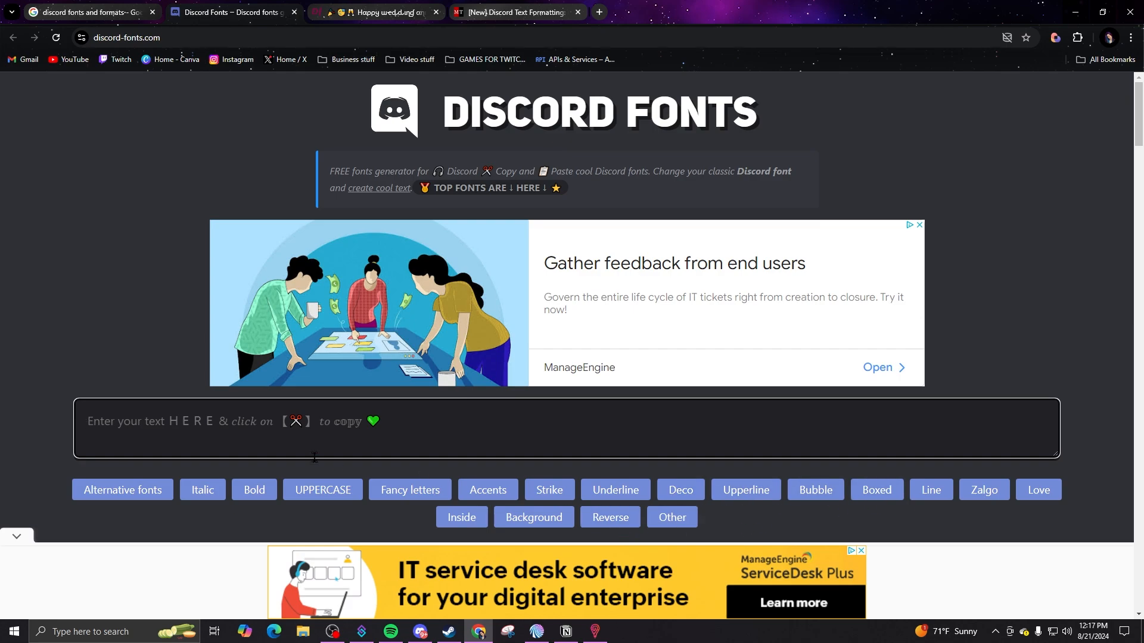
# - Enter Luvbugs as the text to convert in the Discord Fonts generator
pyautogui.click(246, 441)
pyautogui.write('Luv big')
pyautogui.press('BackSpace')
pyautogui.press('BackSpace')
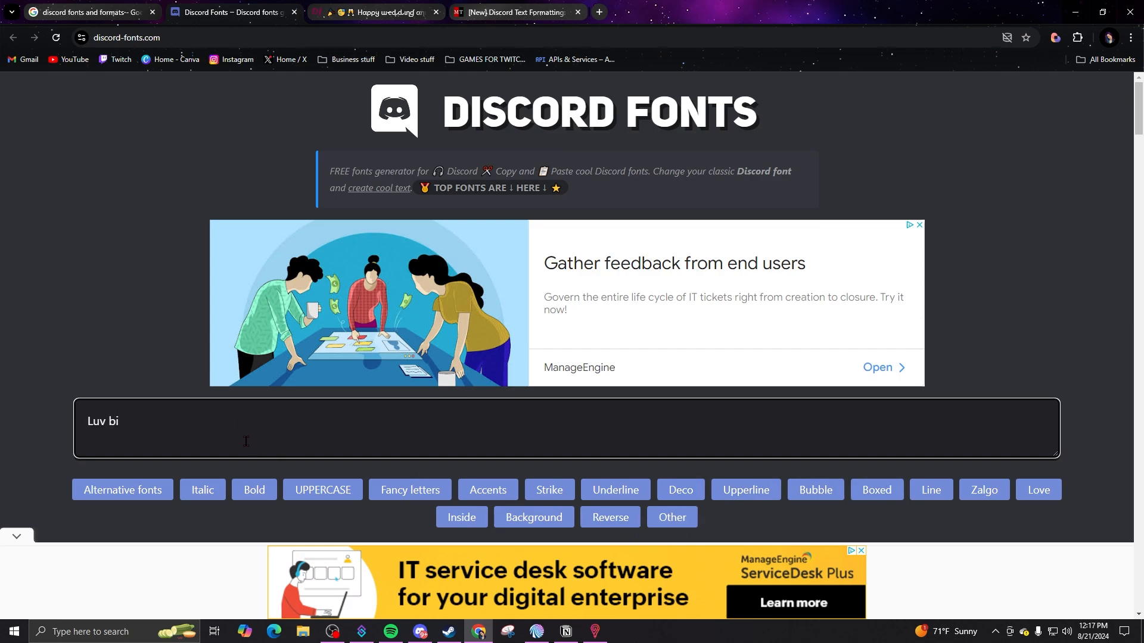
pyautogui.write('ugs')
pyautogui.hotkey('ctrl', 'Left')
pyautogui.press('BackSpace')
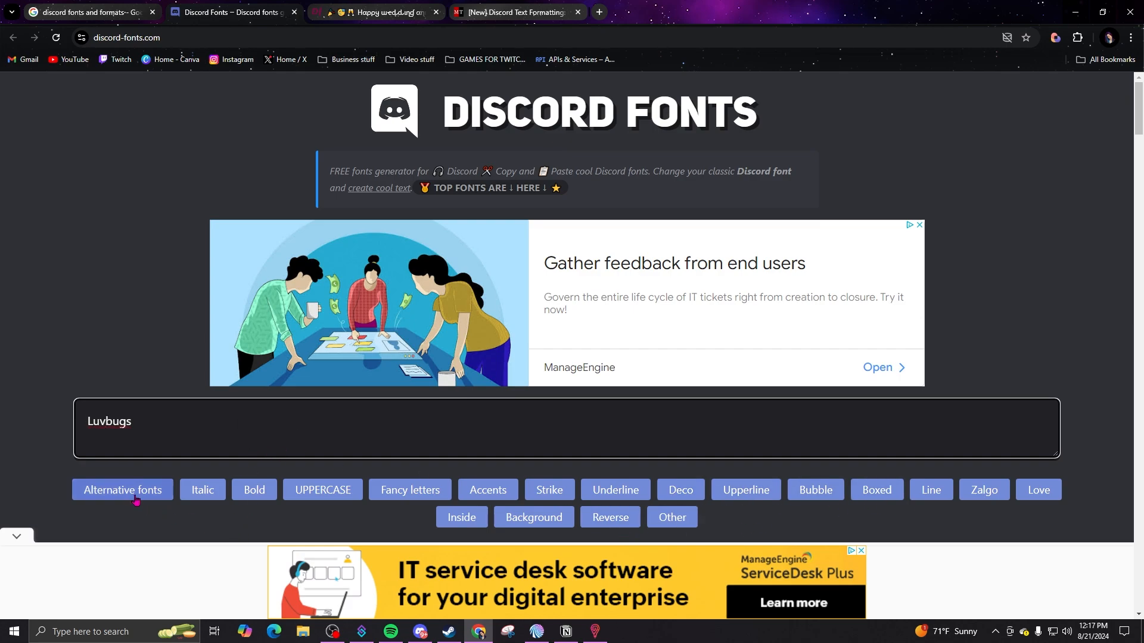
# - Browse the generated styles, filter to the Love fonts and copy the "Arrow love" version of Luvbugs
pyautogui.click(135, 492)
pyautogui.scroll(-15, 171, 312)
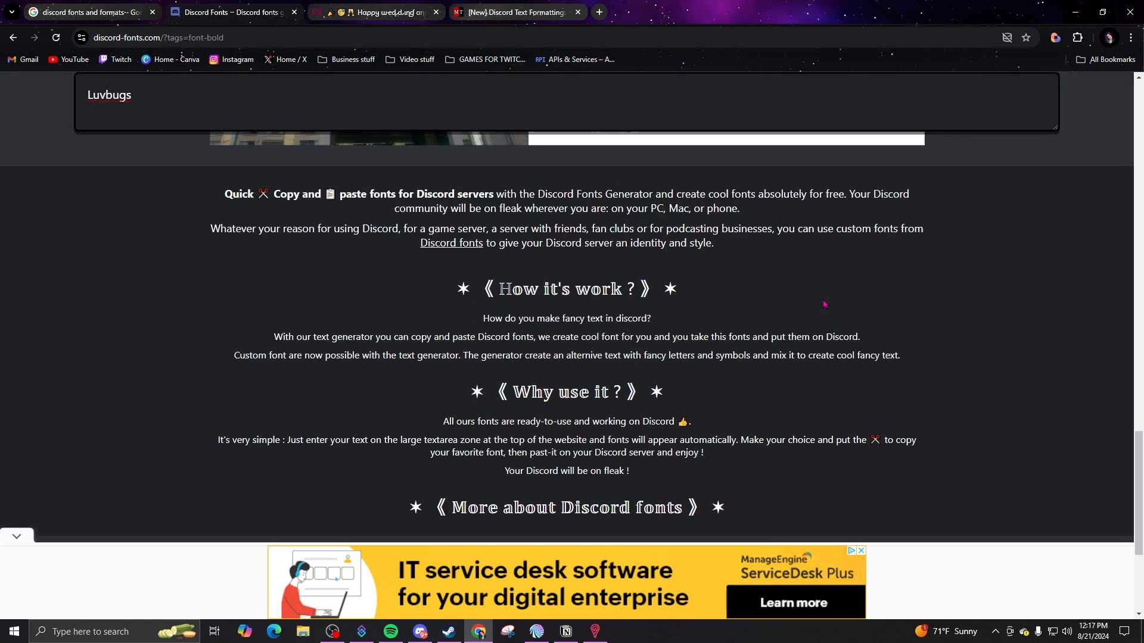
pyautogui.scroll(-6, 824, 305)
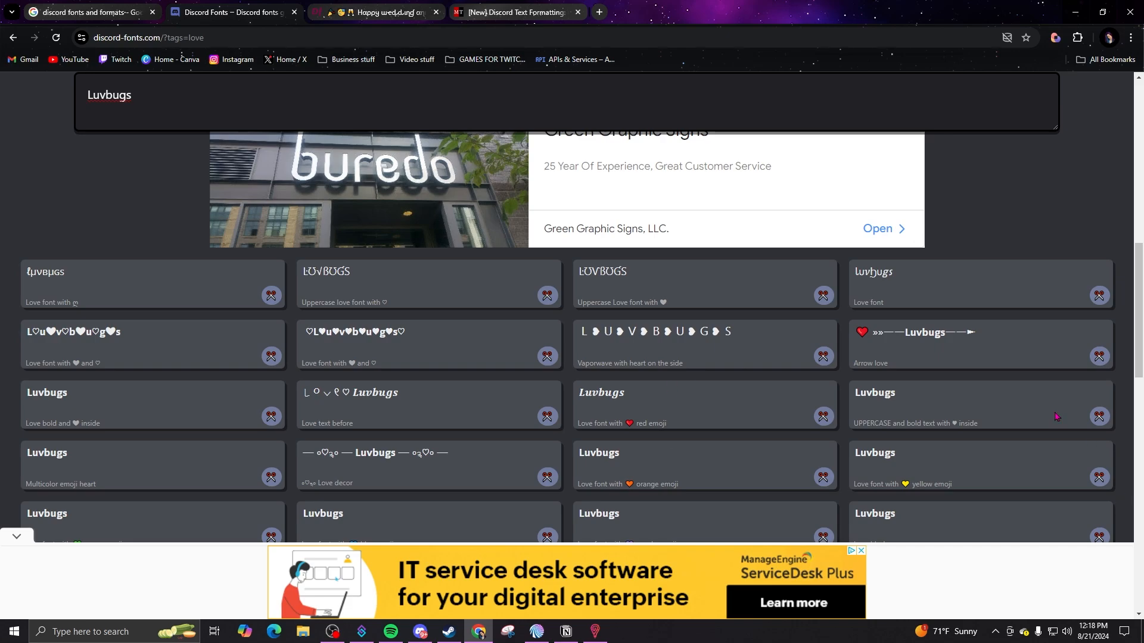
pyautogui.moveTo(972, 334); pyautogui.dragTo(864, 332)
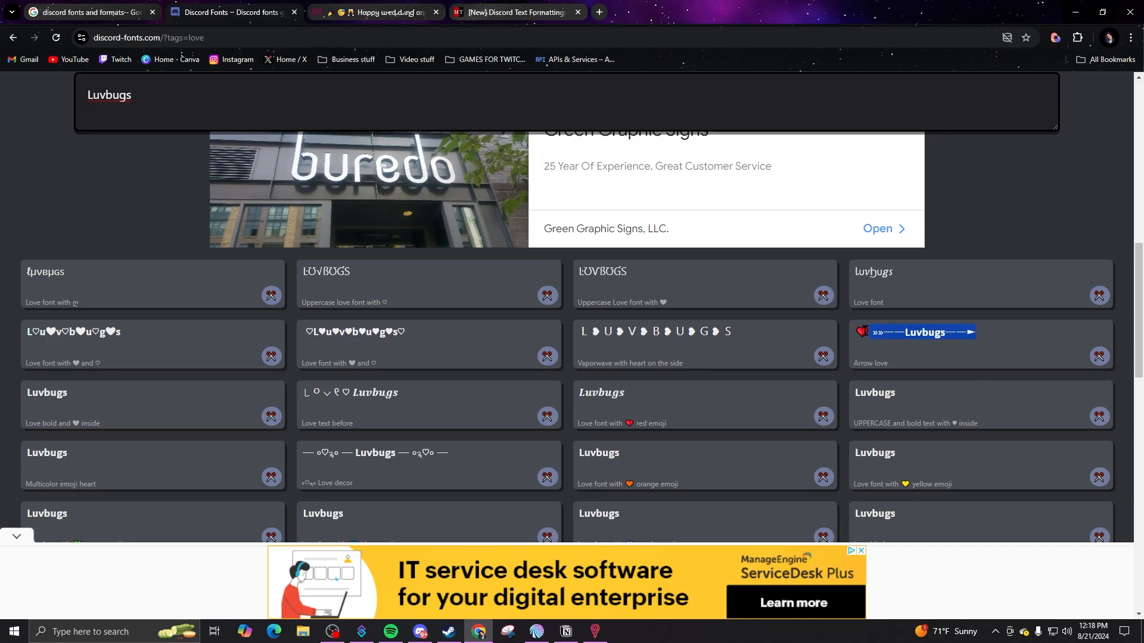
pyautogui.click(1101, 357)
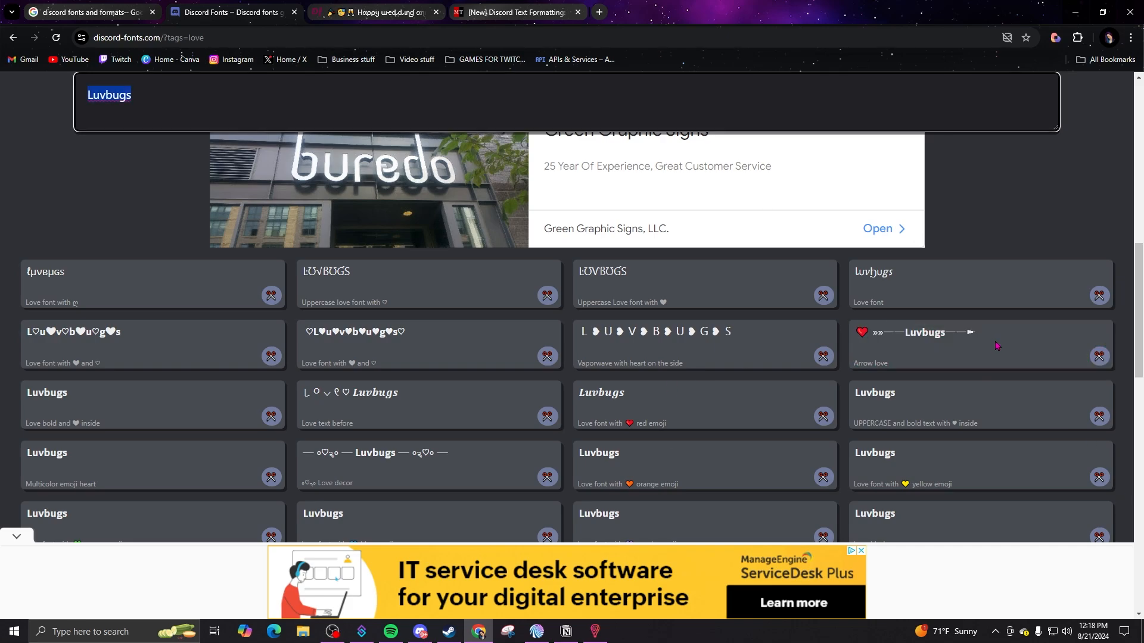
pyautogui.scroll(-5, 465, 417)
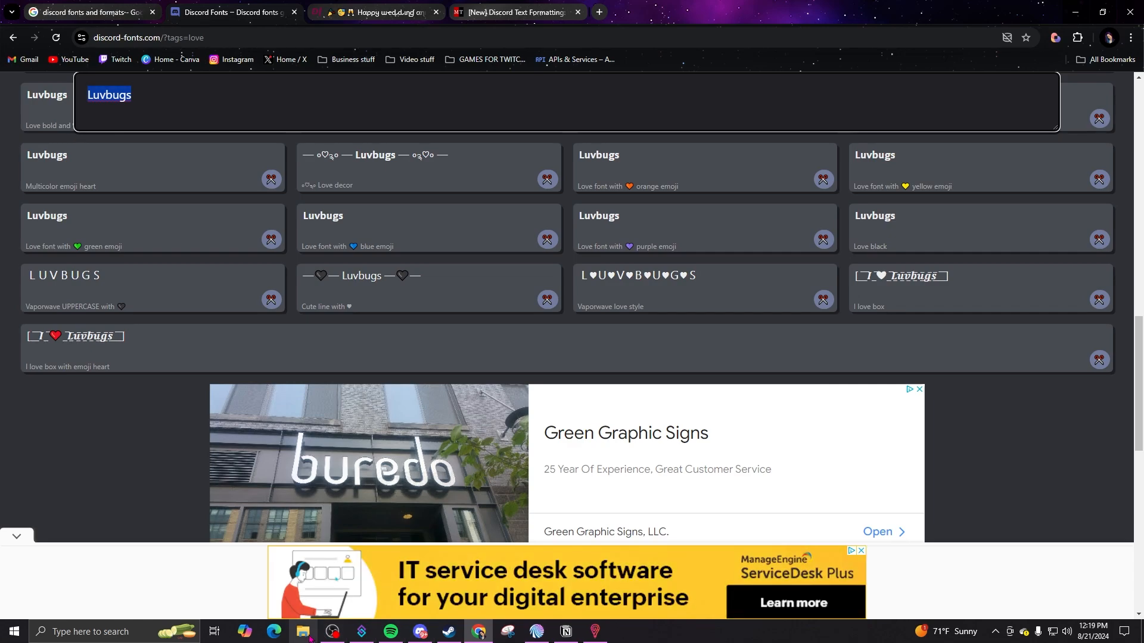
# - Switch to Discord and post the copied ❤»»——Luvbugs——► text as a message in the live channel
pyautogui.click(441, 635)
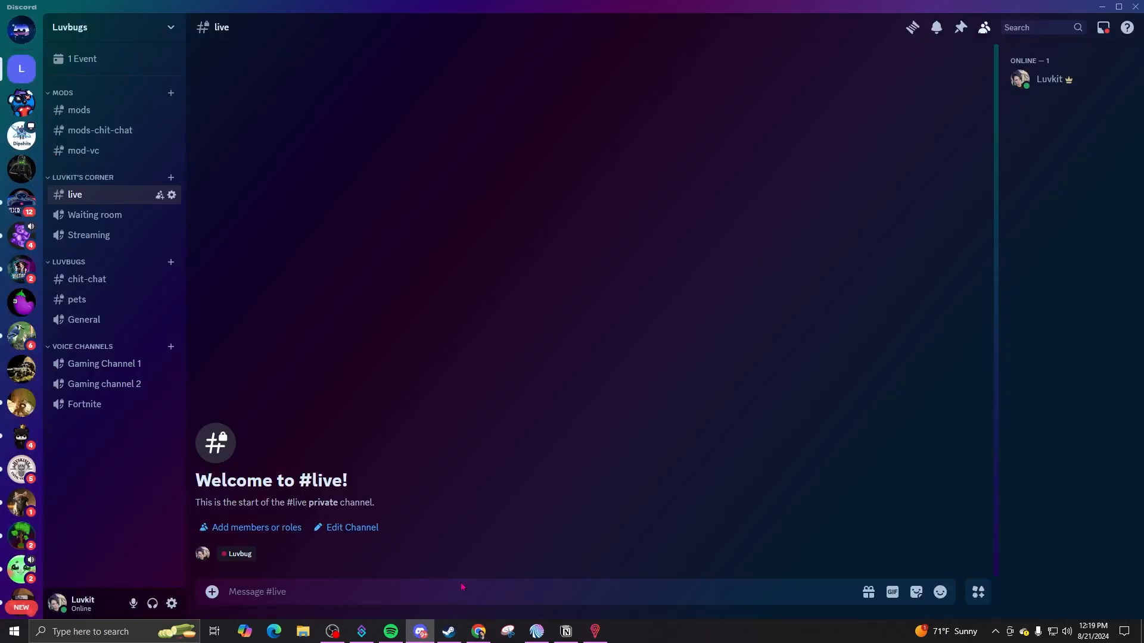
pyautogui.write('❤»»——Luvbugs——►')
pyautogui.press('Return')
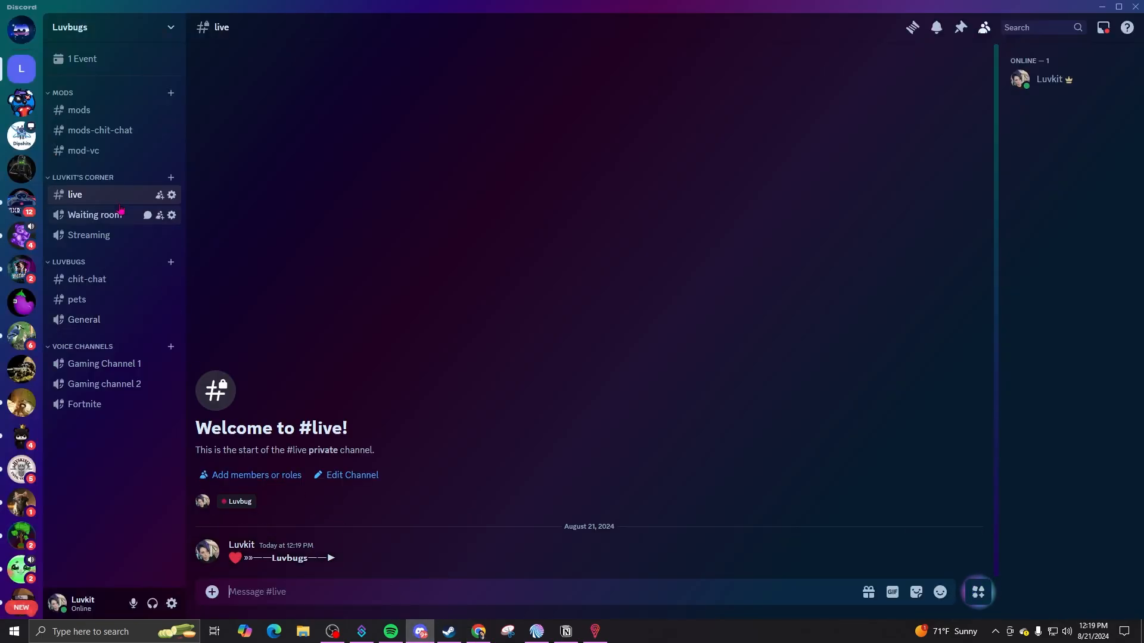
# - Rename the Luvbugs category to the copied decorative text ♥»»——Luvbugs——► and close its settings
pyautogui.click(119, 262)
pyautogui.click(119, 262)
pyautogui.rightClick(122, 262)
pyautogui.click(159, 395)
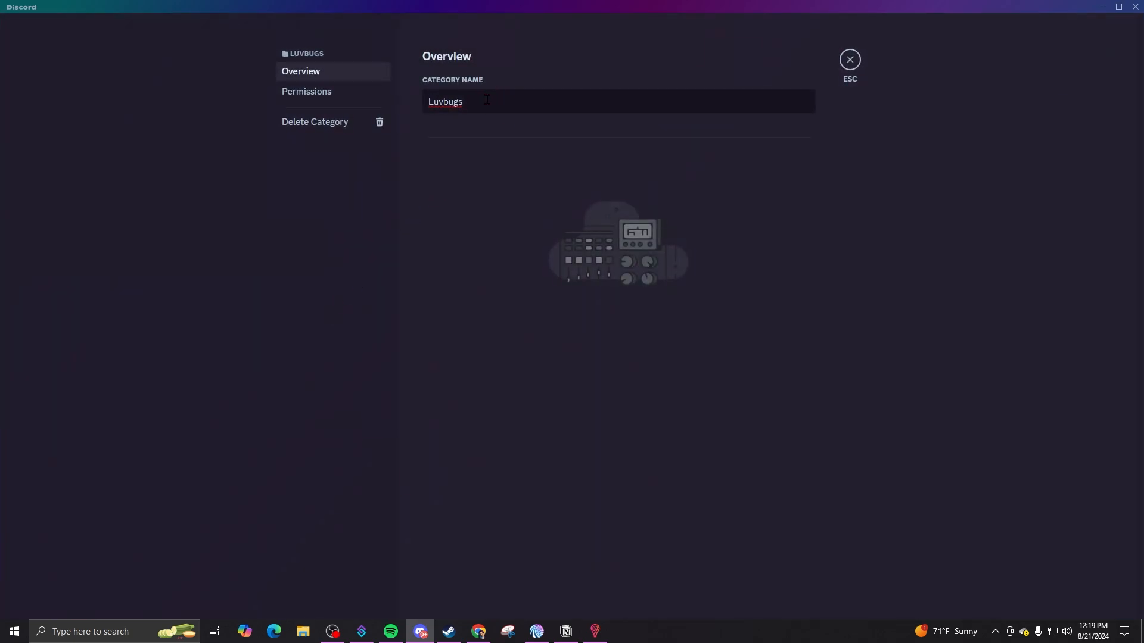
pyautogui.hotkey('ctrl', 'a')
pyautogui.write('♥»»——Luvbugs——►')
pyautogui.press('Return')
pyautogui.click(851, 60)
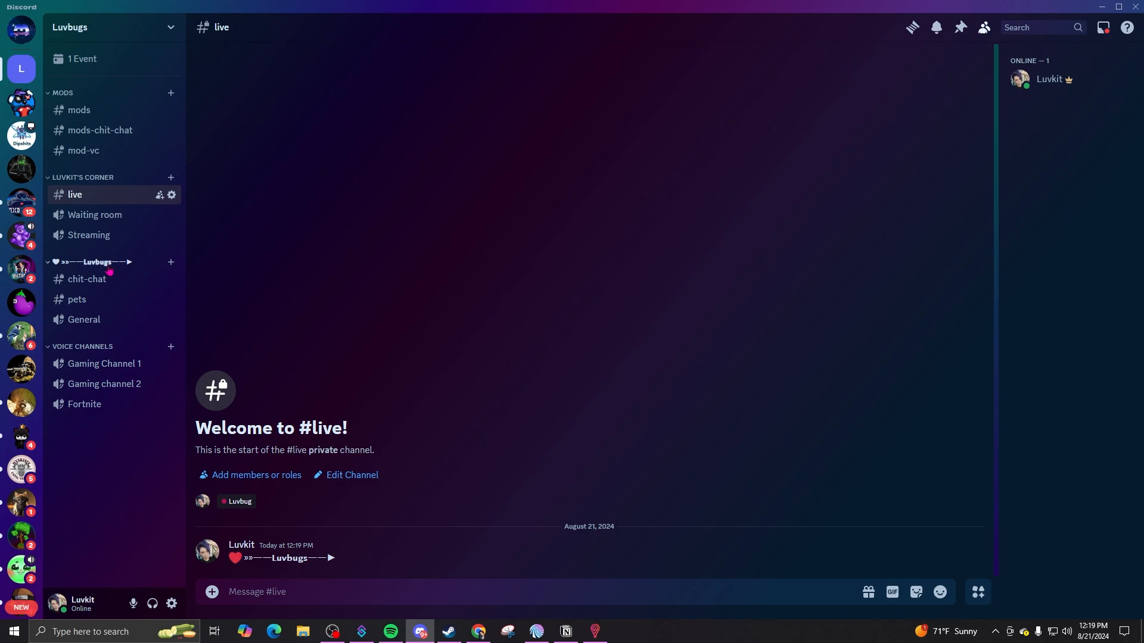